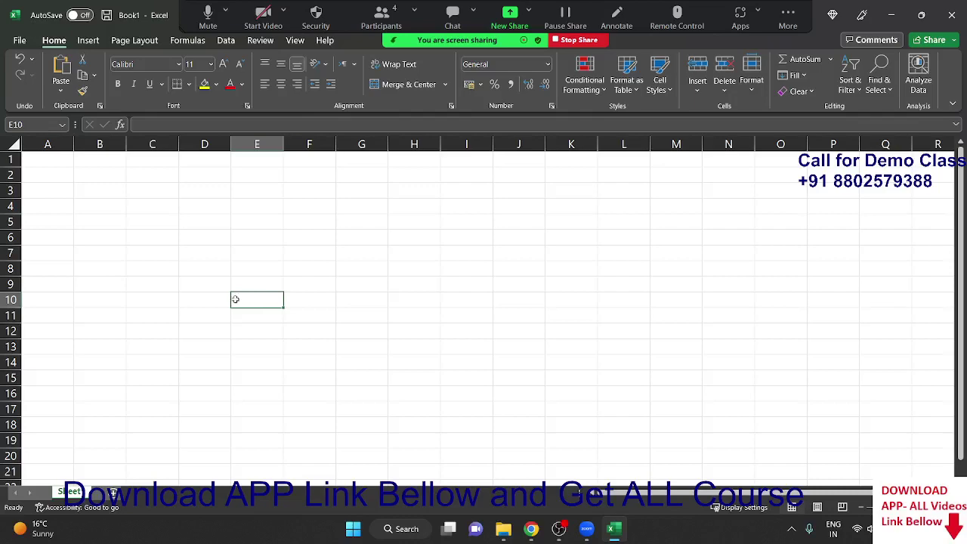
Enter 50 and 5 in cells A4 and B4
left_click(149, 209)
scroll(153, 253, "up", 2)
scroll(152, 253, "up", 1)
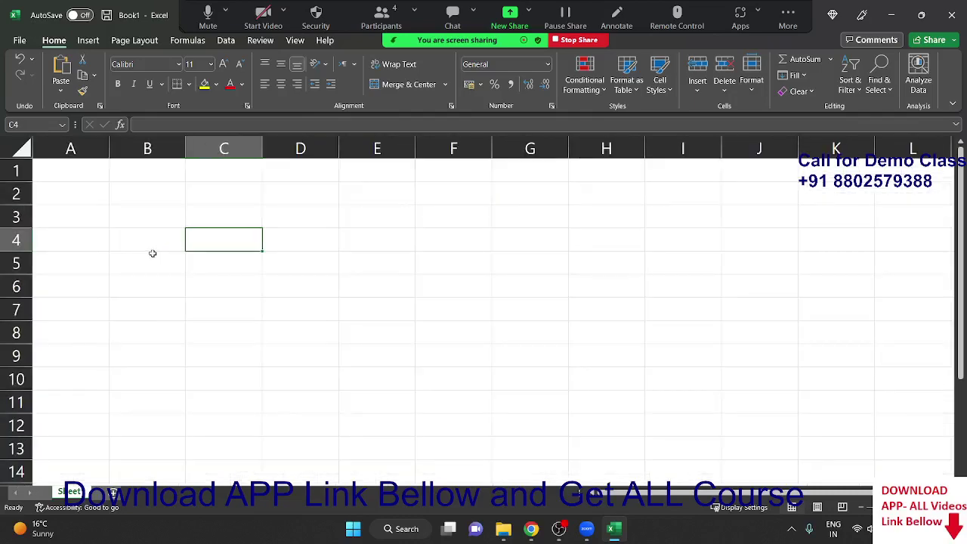
scroll(153, 254, "down", 2)
scroll(152, 254, "down", 1)
scroll(153, 255, "up", 2)
scroll(153, 255, "up", 1)
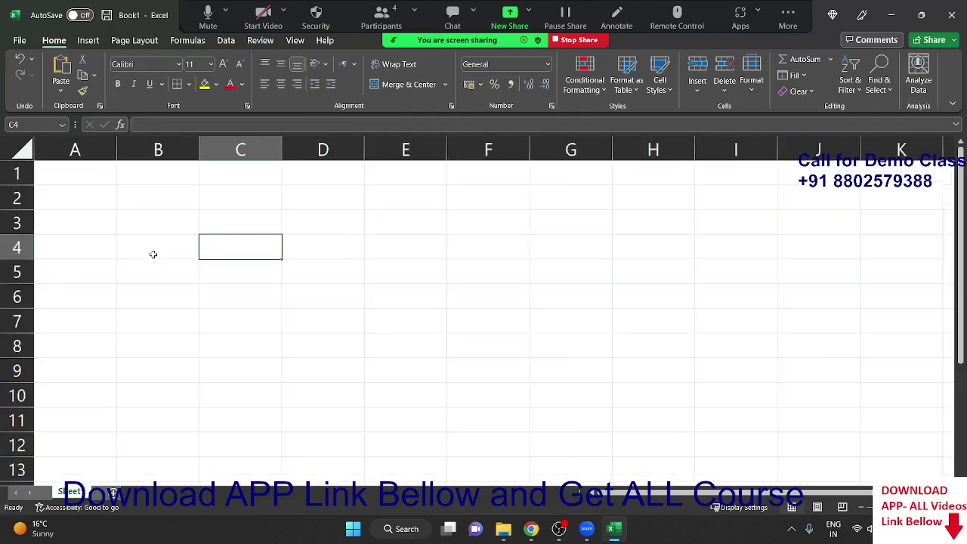
scroll(151, 255, "up", 1)
left_click(117, 259)
type("5")
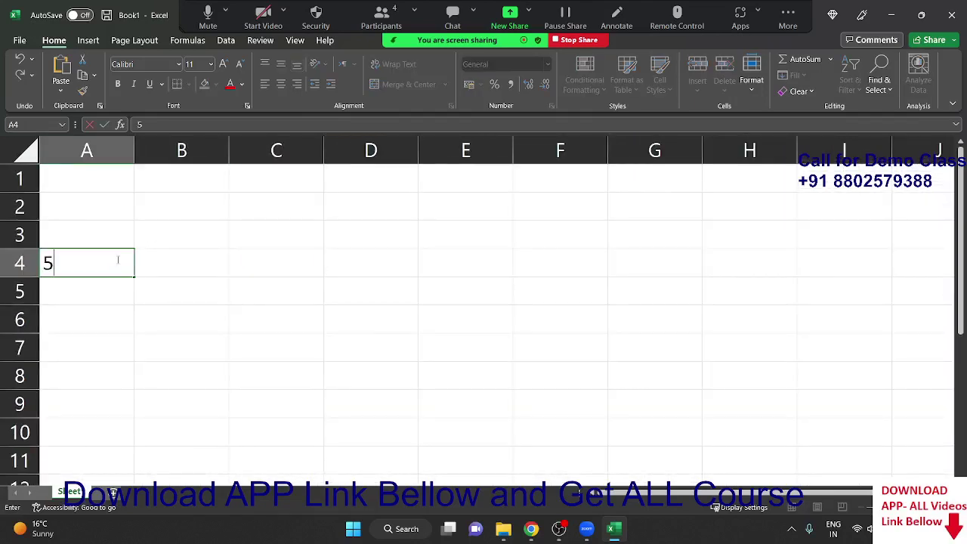
type("0")
key("Tab")
type("5")
key("Tab")
type("85")
Enter 85, 65 and 85 in C4:E4, then move to F5
key("Tab")
type("6")
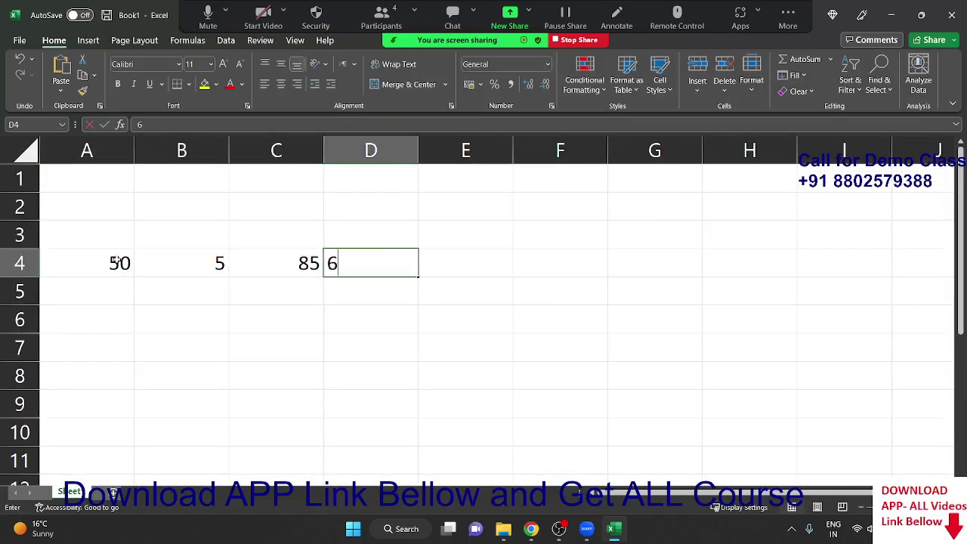
type("5")
key("Tab")
type("85")
key("Tab")
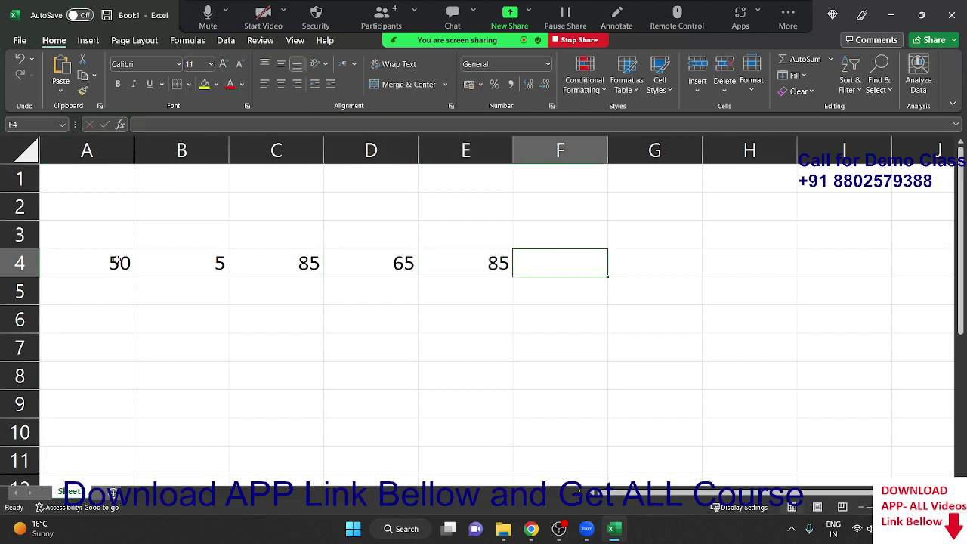
key("Tab")
key("Left")
key("Down")
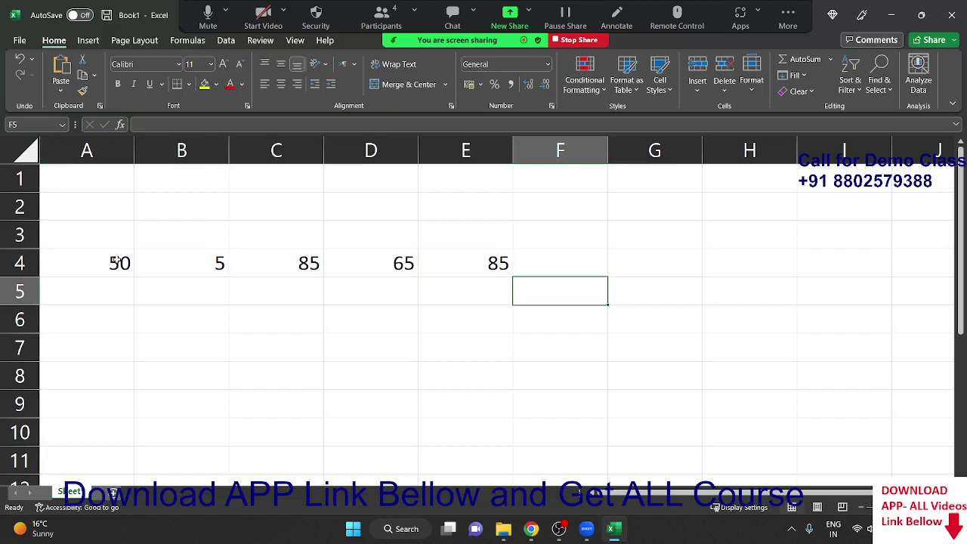
Type the labels *5, add 200 and 60% into F5:F7
type("*")
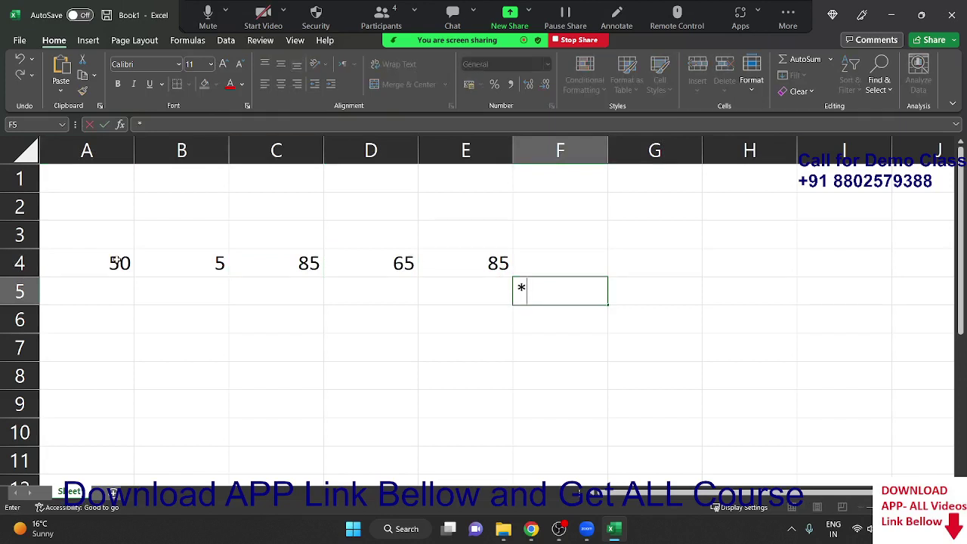
type("5")
key("Return")
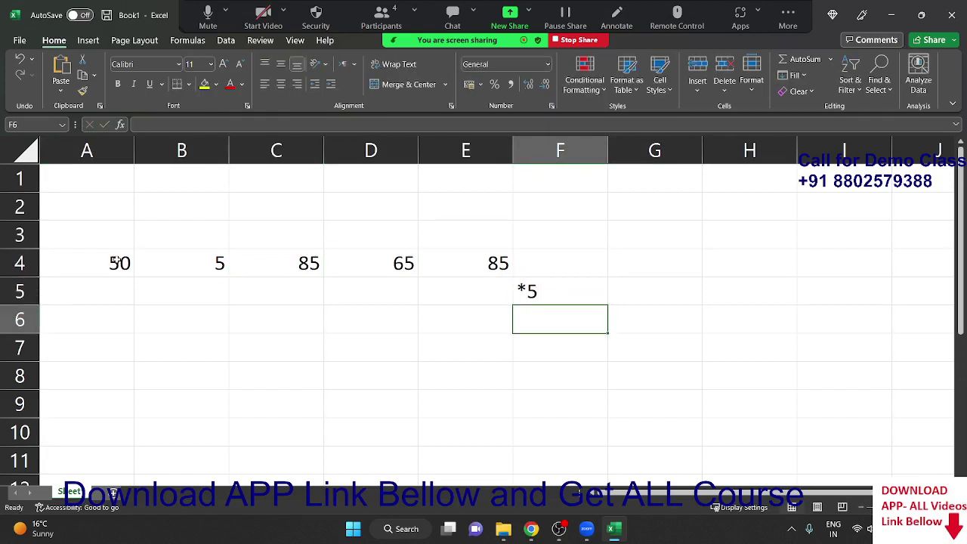
type("add")
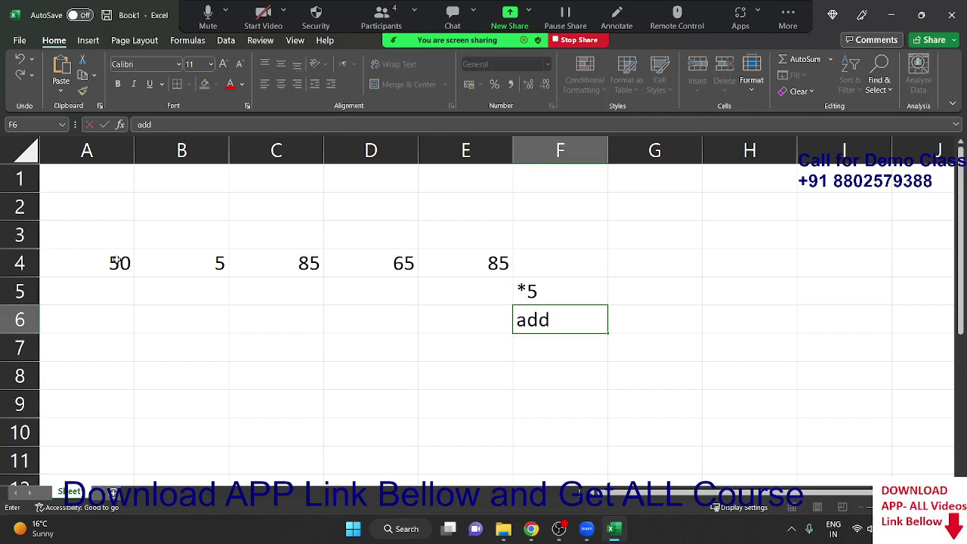
type(" 200")
key("Return")
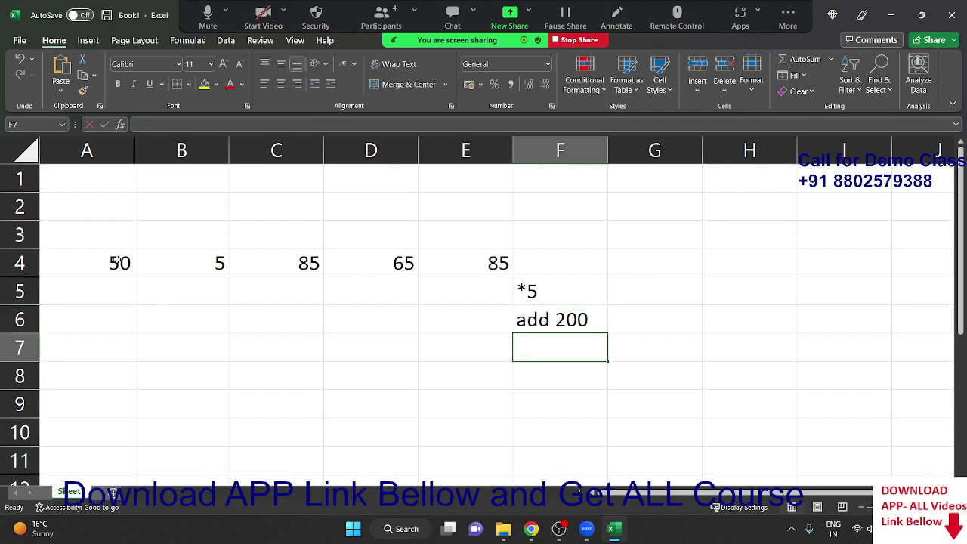
type("60%")
key("Return")
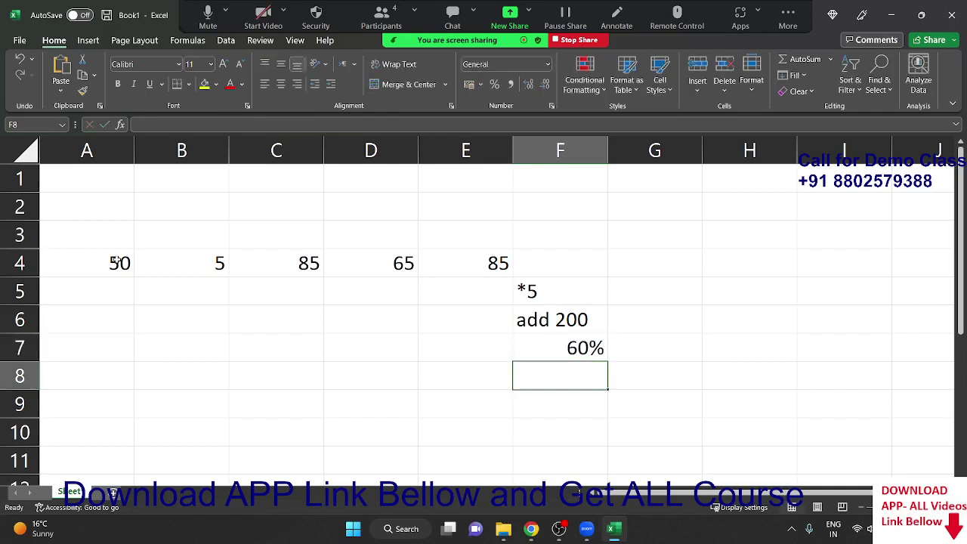
Add the labels div 10, add 50 and sum in F8:F10, returning to F5
type("div ")
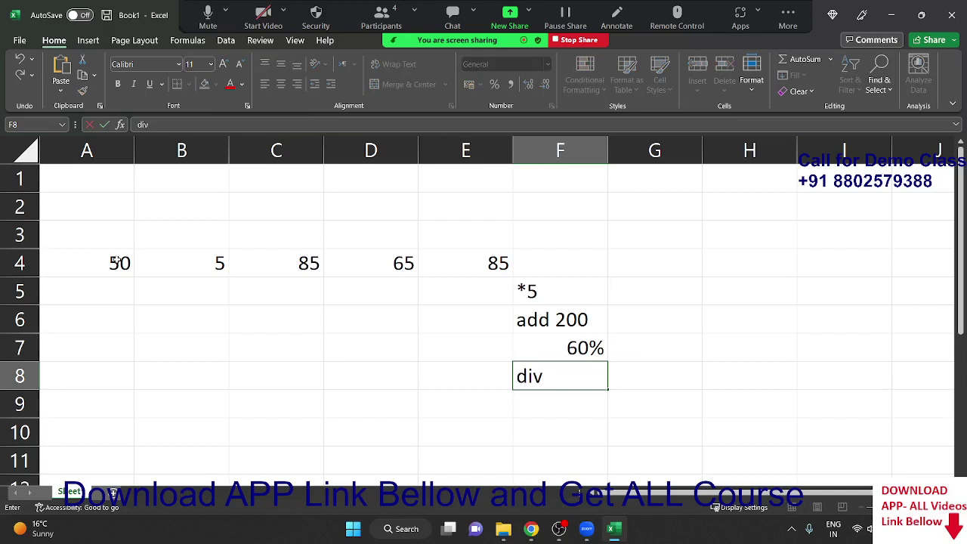
type("10")
key("Return")
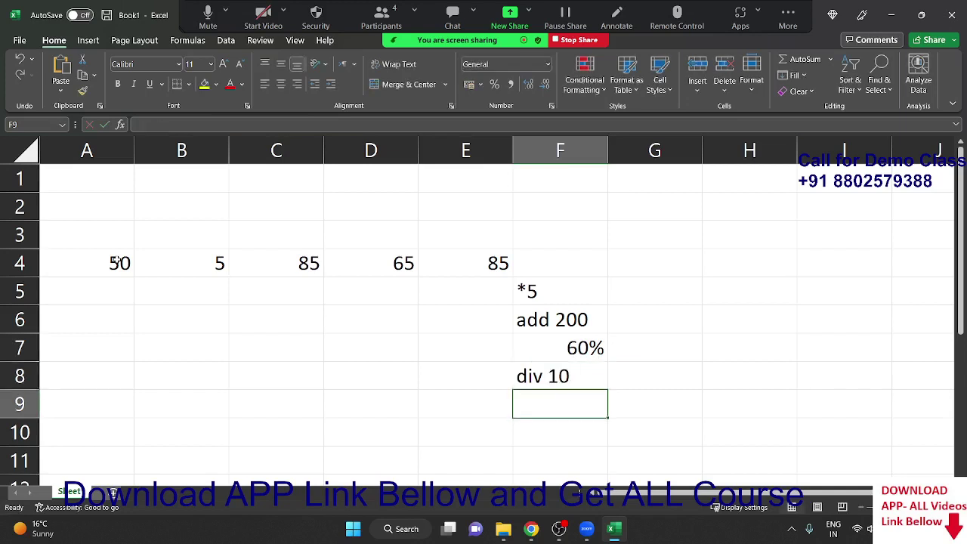
type("add 5")
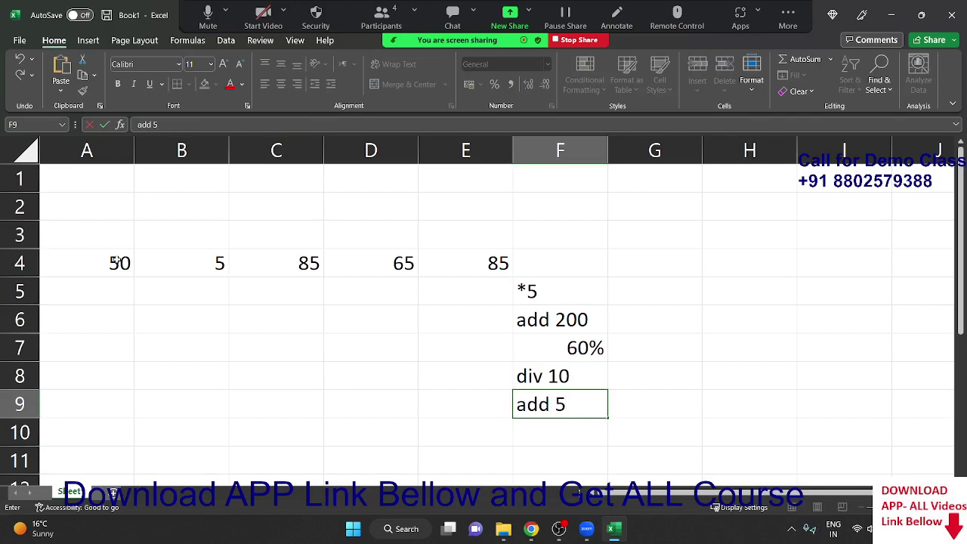
type("0")
key("Return")
type("su")
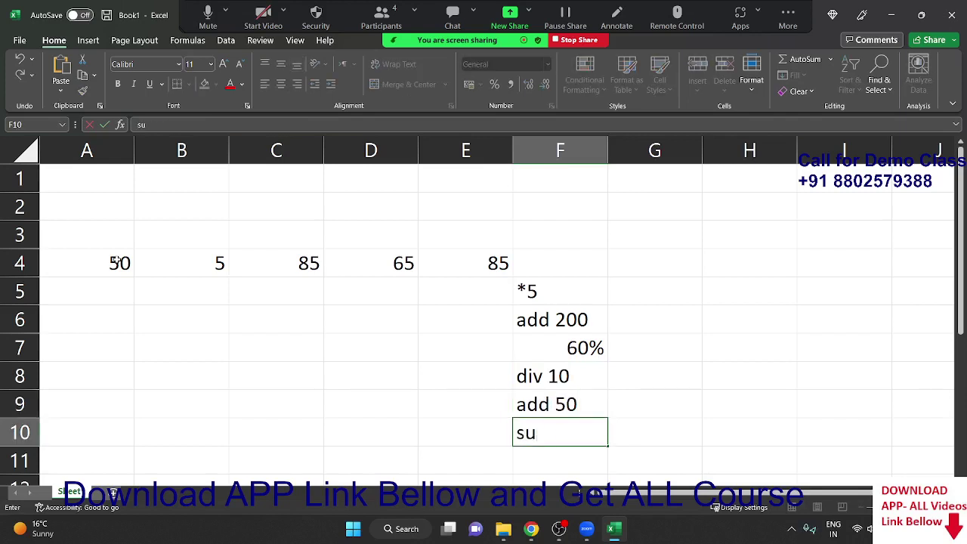
type("m")
key("Up")
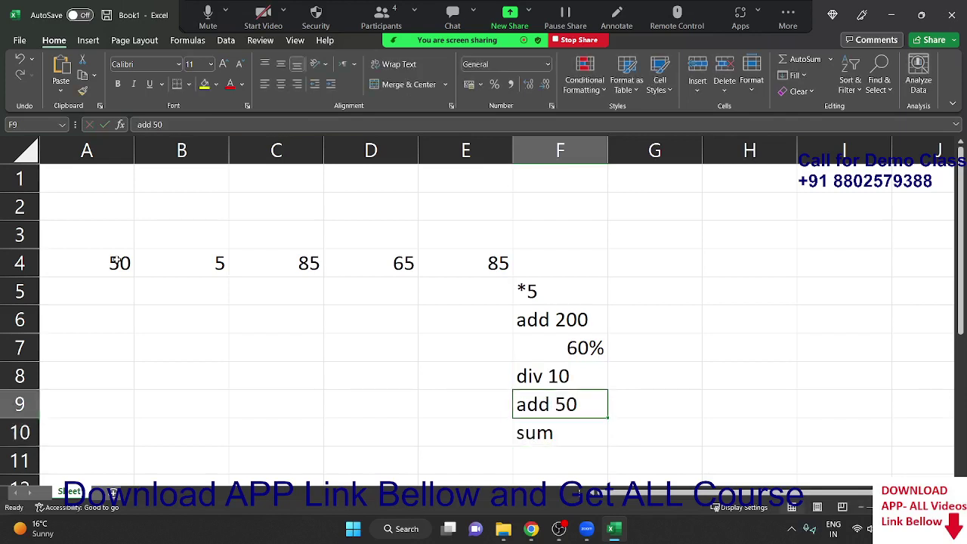
key("Up")
key("Up")
key("Up")
key("Up")
Enter =A4*5 in A5 and fill it right across A5:E5
key("Left")
key("Left")
key("Left")
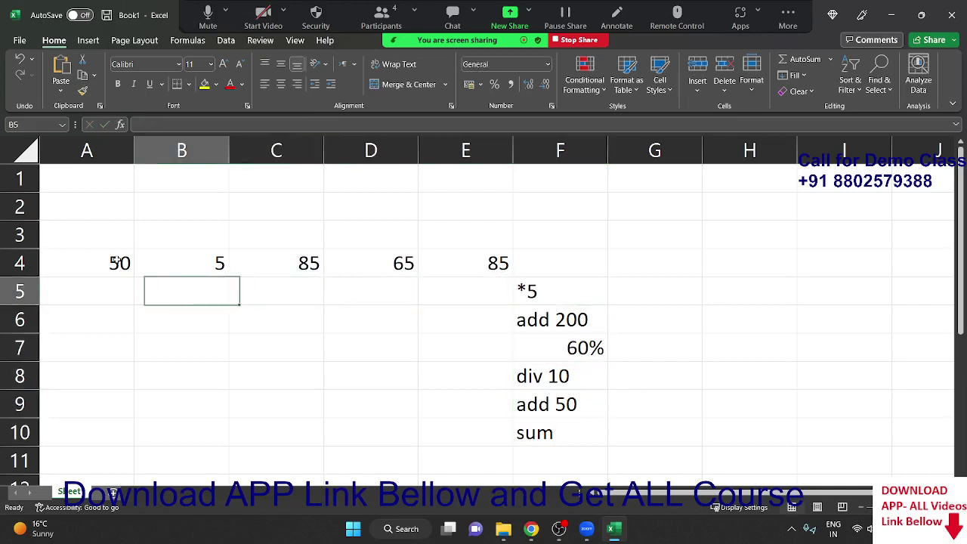
key("Left")
type("=")
left_click(117, 260)
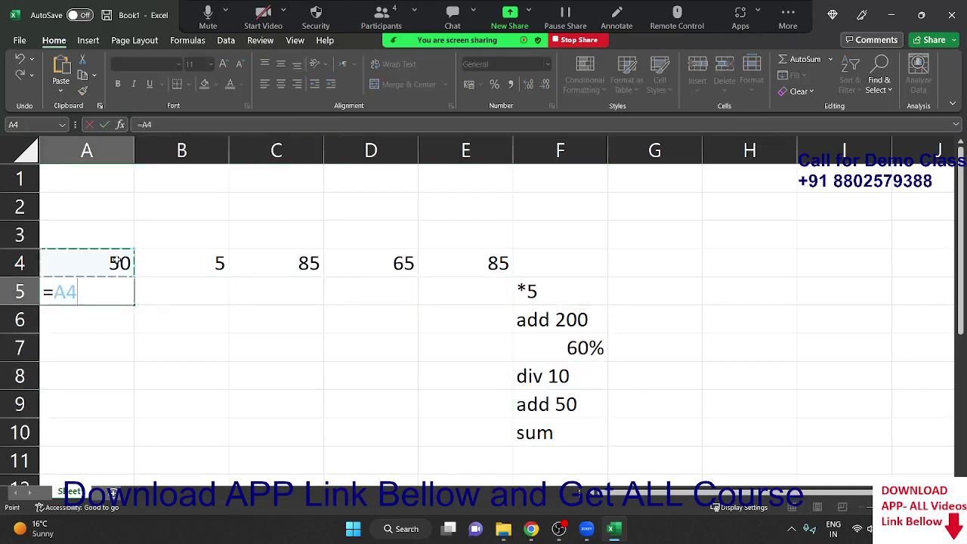
type("*5")
key("Return")
key("Up")
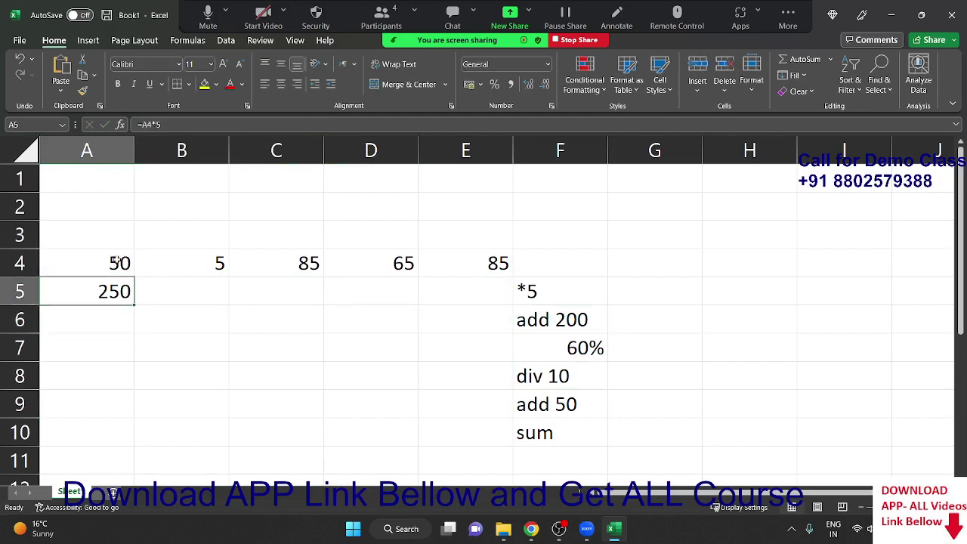
key("shift+Right")
key("shift+Right")
key("shift+Right")
key("shift+Right")
key("ctrl+r")
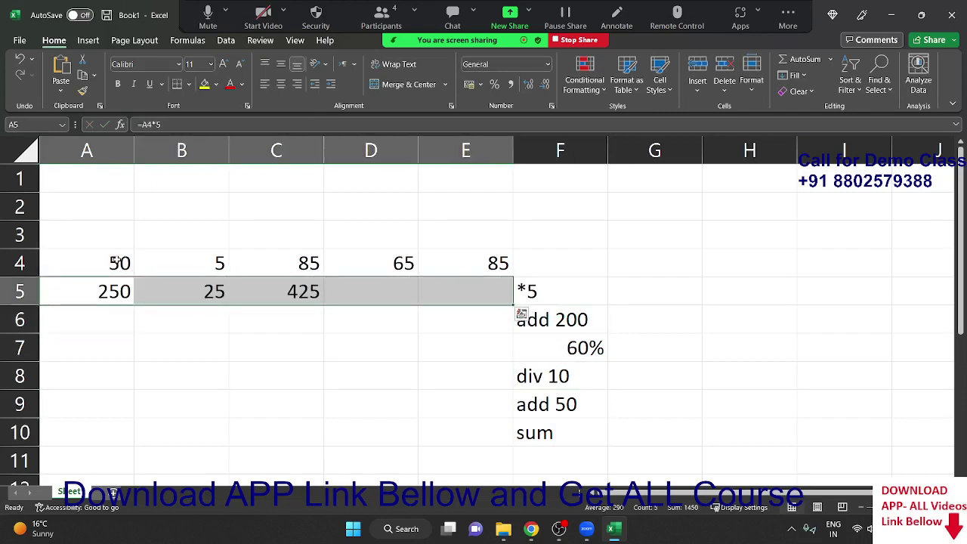
Enter =A5+200 in A6 and fill it right across A6:E6
key("Down")
type("=")
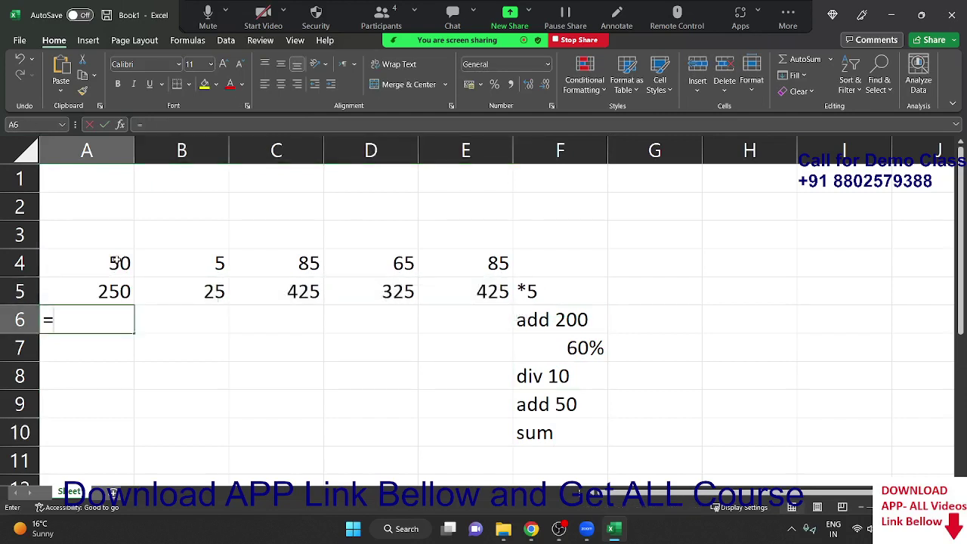
key("Up")
type("+20")
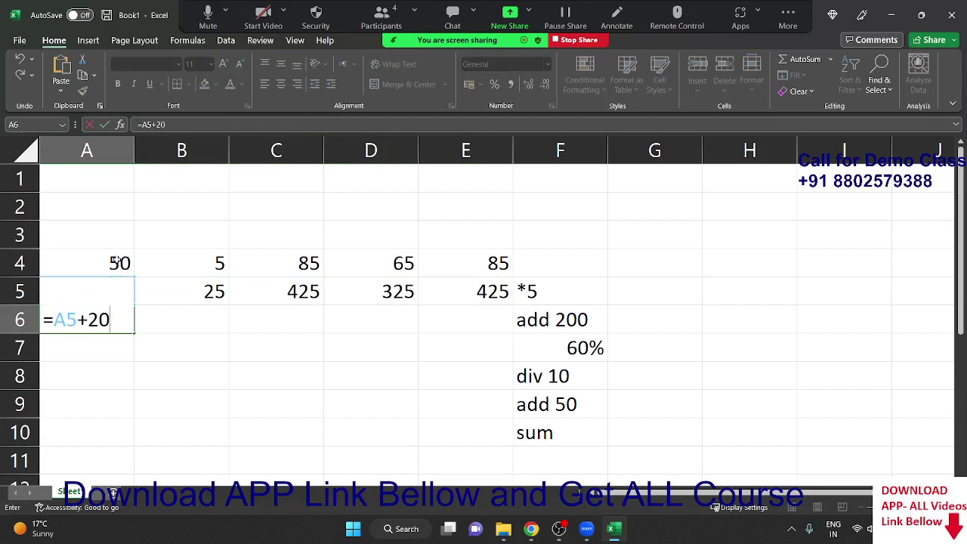
type("0")
key("Return")
key("Up")
key("shift+Right")
key("shift+Right")
key("shift+Right")
key("shift+Right")
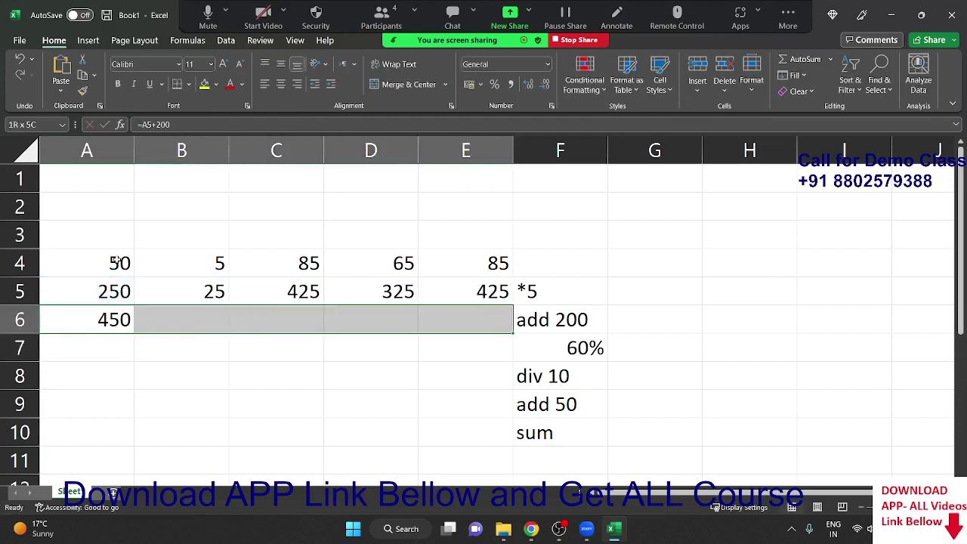
key("ctrl+r")
Enter =A6*60% in A7 and fill it right across A7:E7
key("Down")
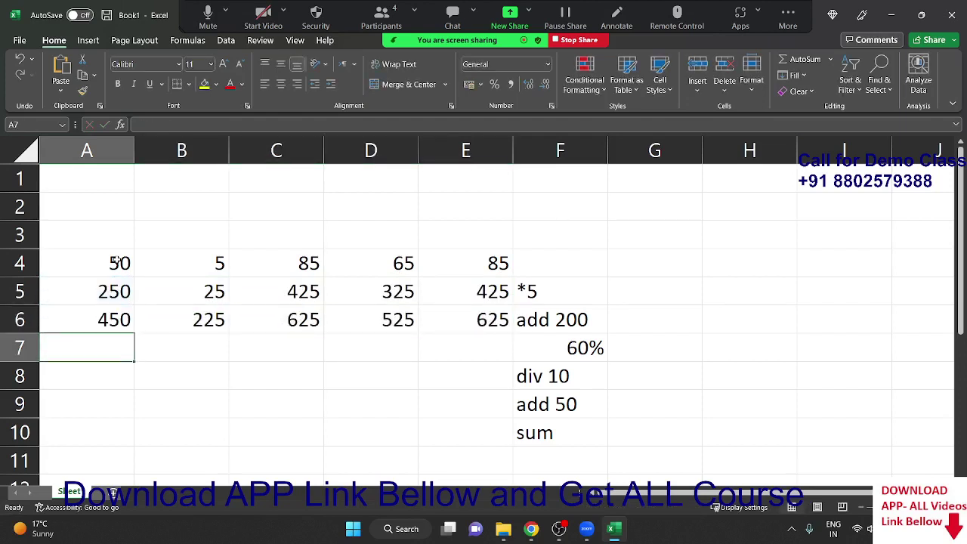
type("=")
key("Up")
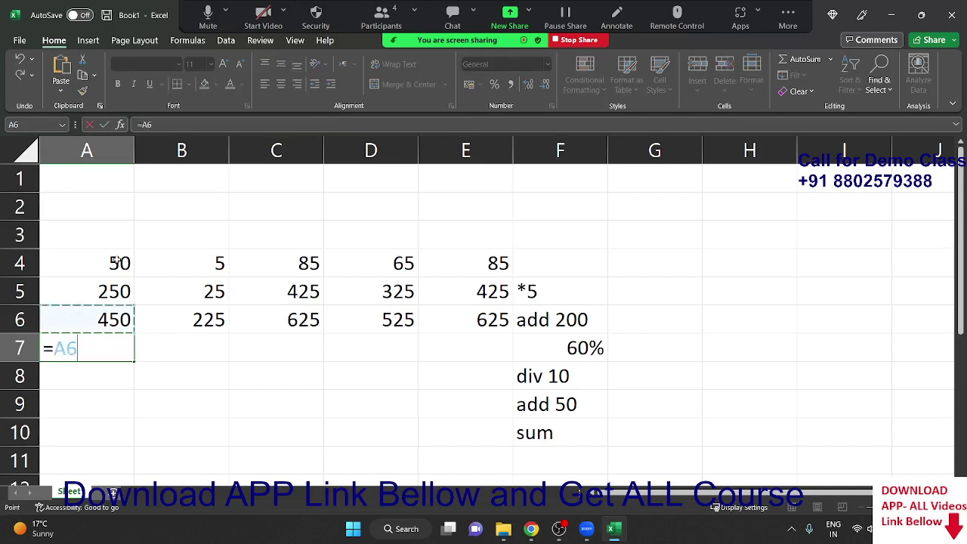
type("*60%")
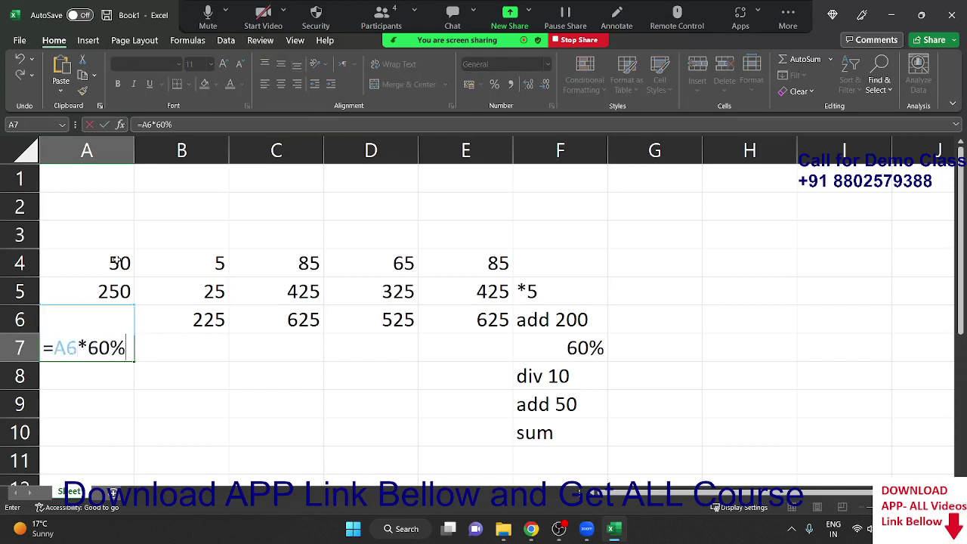
key("Return")
key("Up")
key("shift+Right")
key("shift+Right")
key("shift+Right")
key("shift+Right")
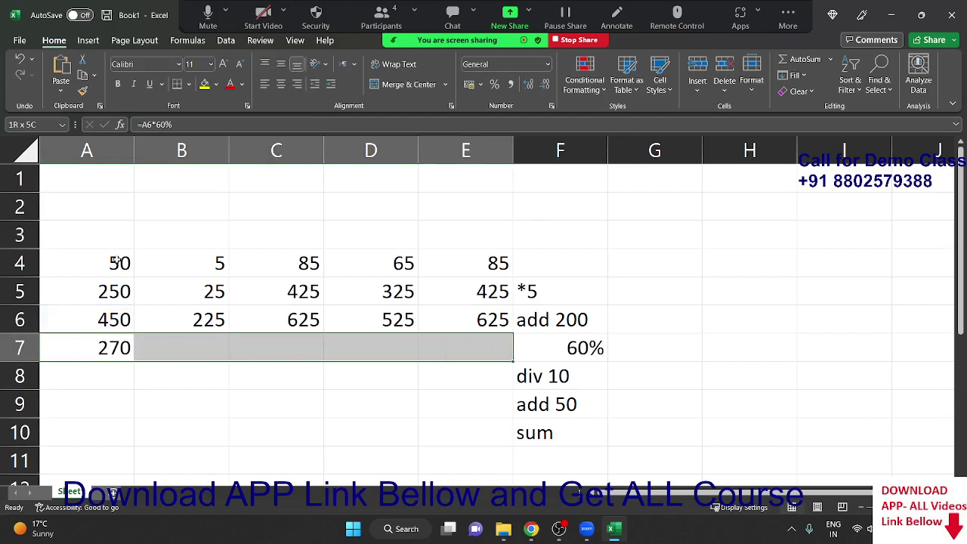
key("ctrl+r")
key("Down")
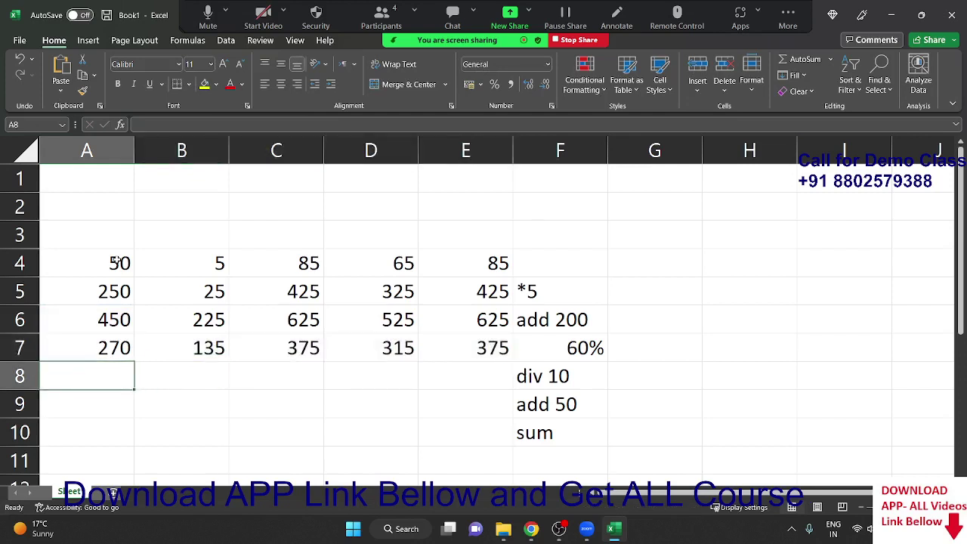
Enter =A7/10 in A8 and fill it across to E8
type("=")
key("Up")
type("/10")
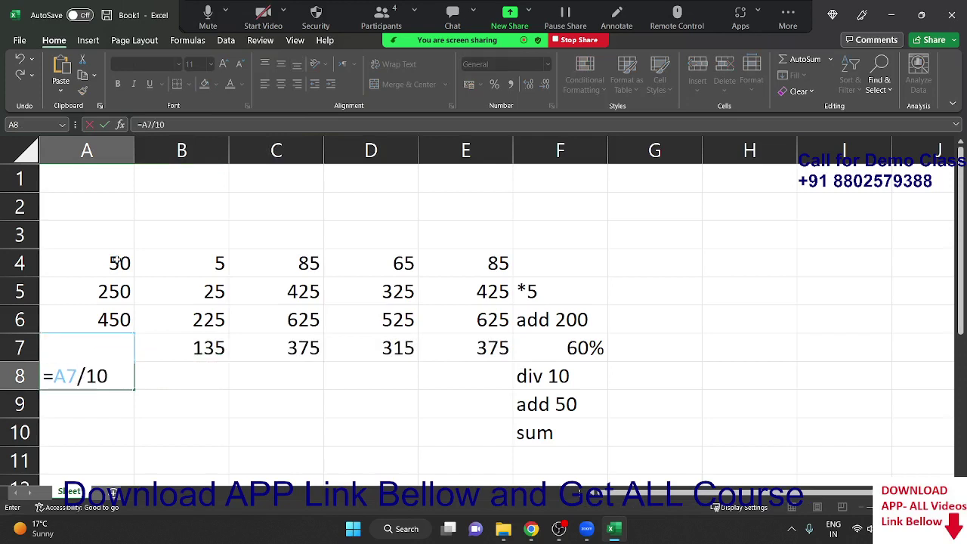
key("ctrl+Return")
key("shift+Right")
key("shift+Right")
key("shift+Right")
key("shift+Right")
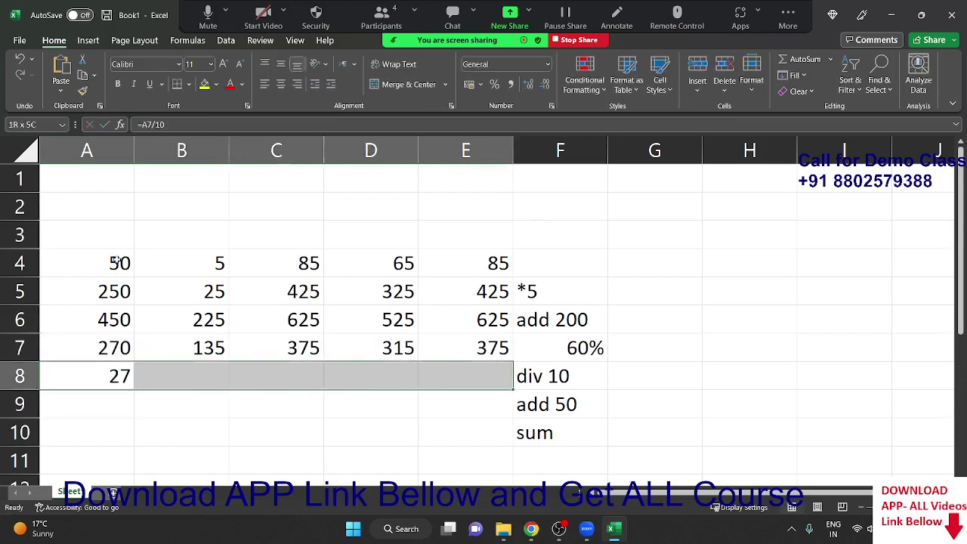
key("ctrl+r")
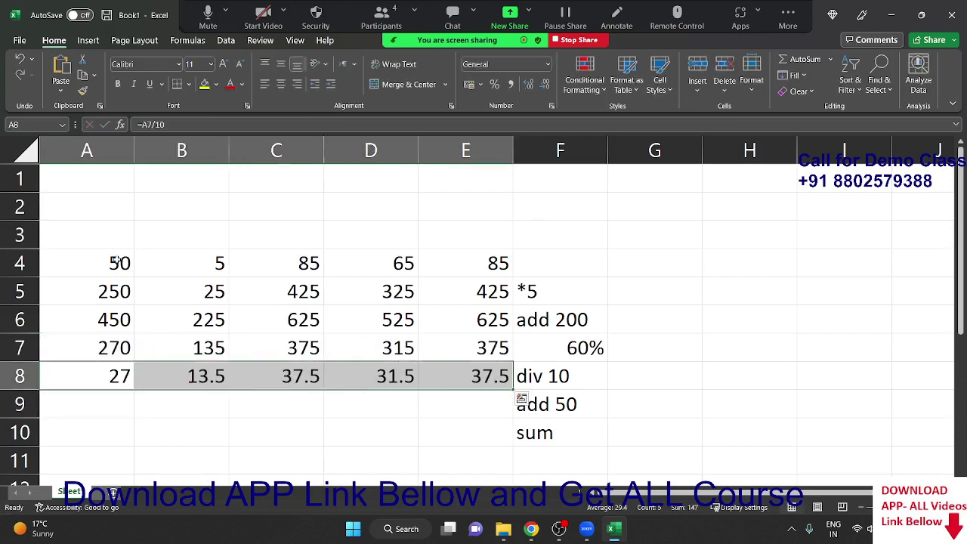
key("Down")
Enter =A8+50 in A9 and fill it across to E9
type("=")
key("Up")
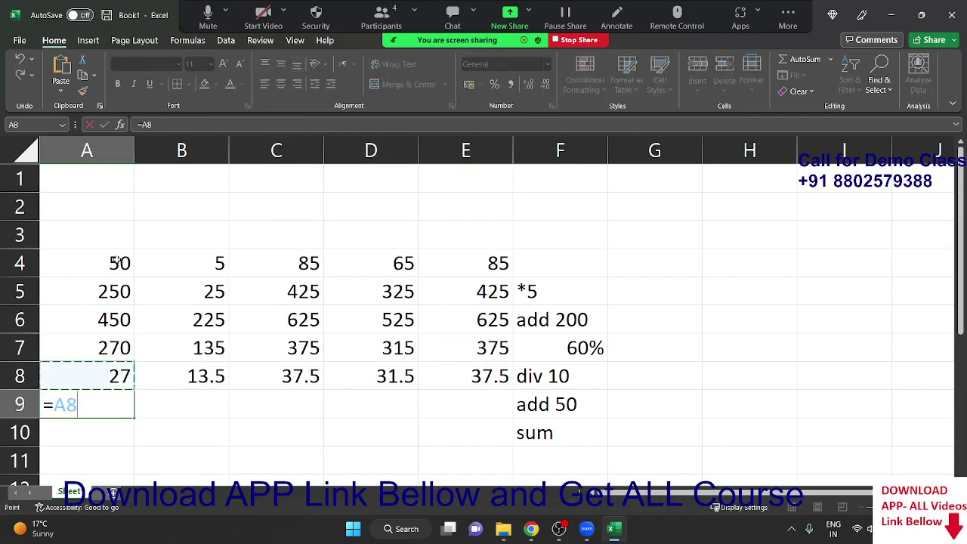
type("+50")
key("ctrl+Return")
key("shift+Right")
key("shift+Right")
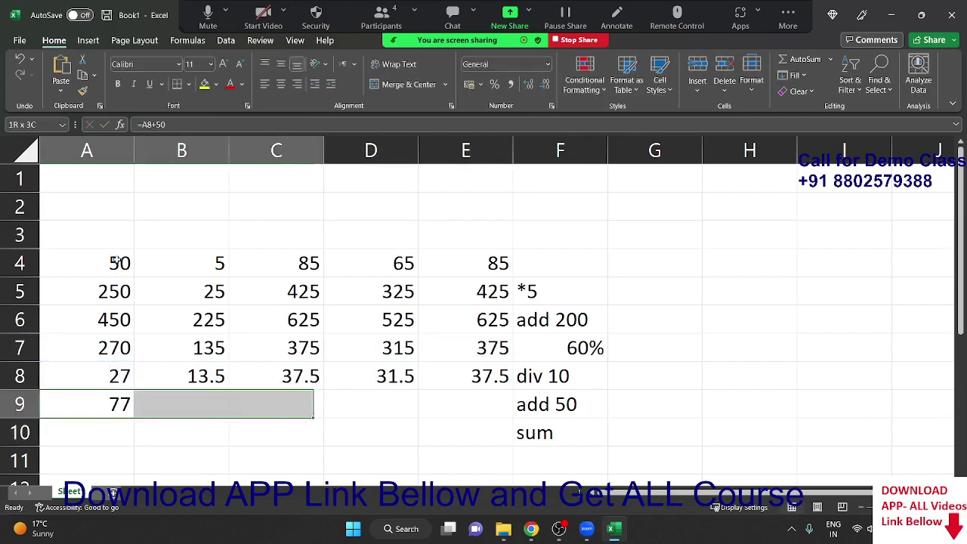
key("shift+Right")
key("shift+Right")
key("ctrl+r")
key("Down")
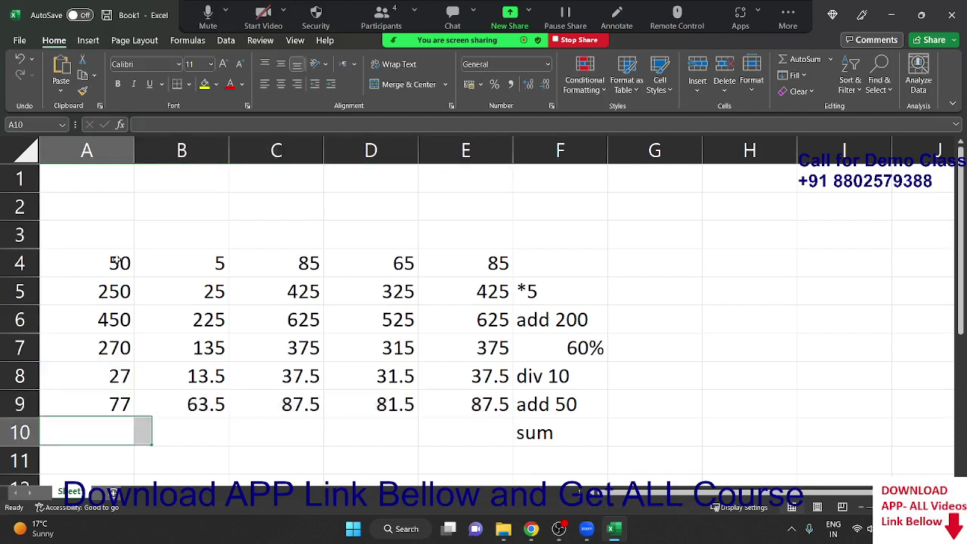
key("Right")
key("Right")
key("Right")
key("Right")
Enter =SUM(A9:E9) in E10 so it shows the total 397
type("=")
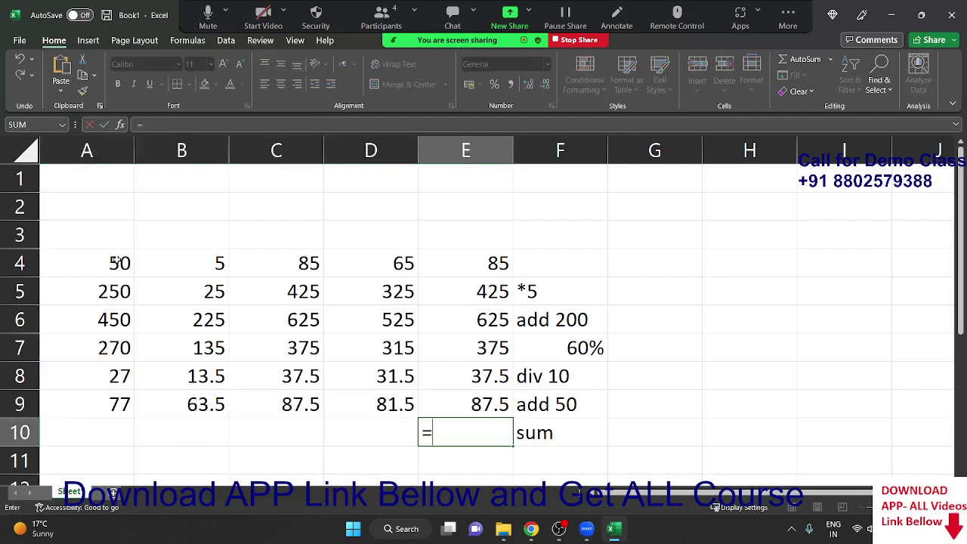
type("su")
key("Tab")
key("Up")
key("shift+Left")
key("shift+Left")
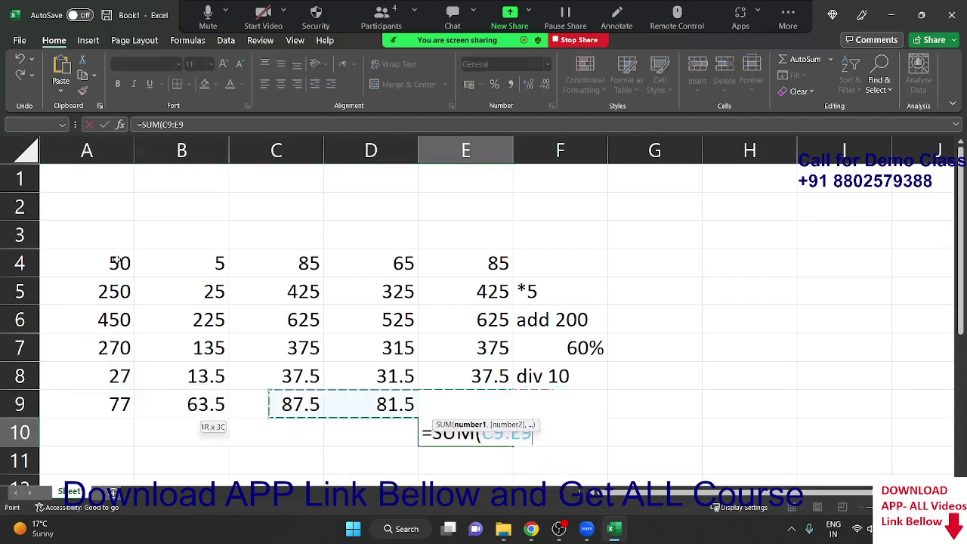
key("shift+Left")
key("shift+Left")
key("shift+Right")
key("shift+Left")
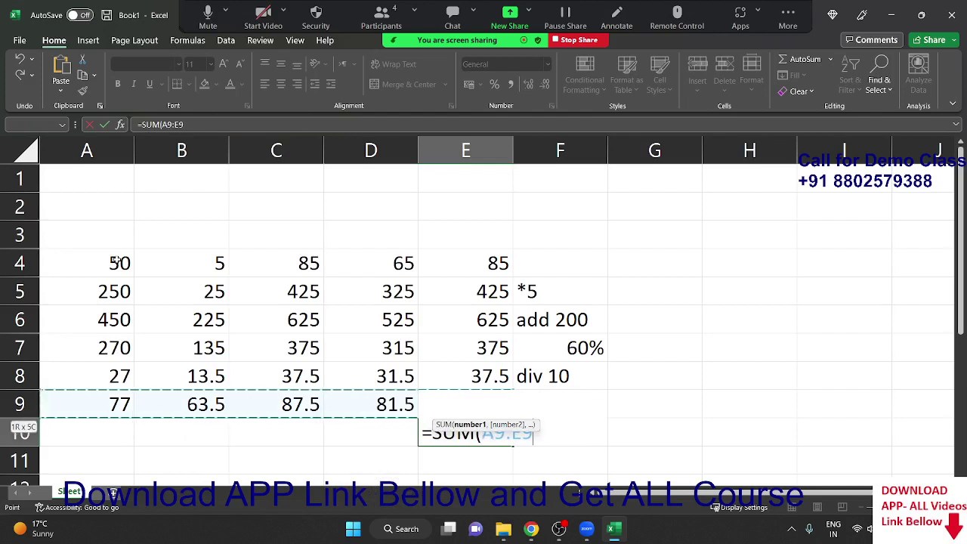
key("Return")
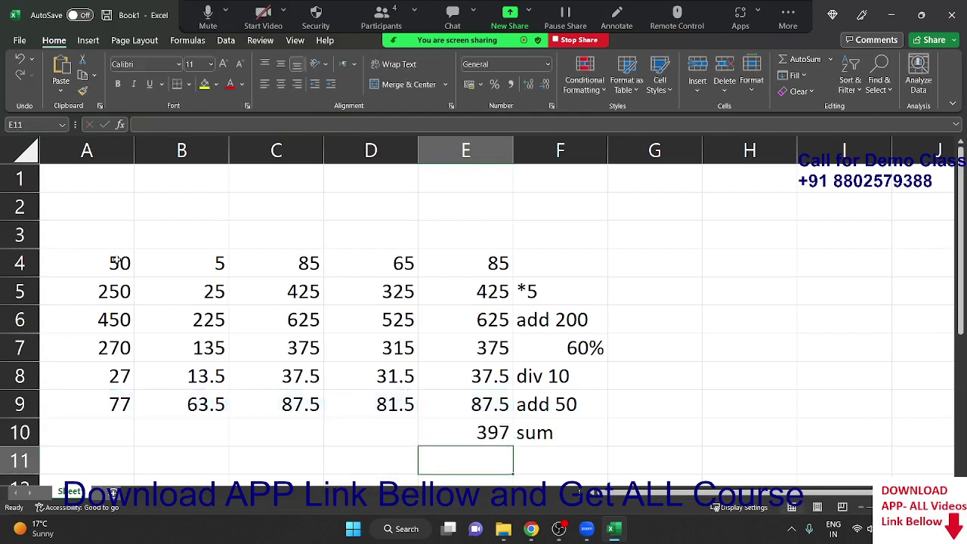
key("Up")
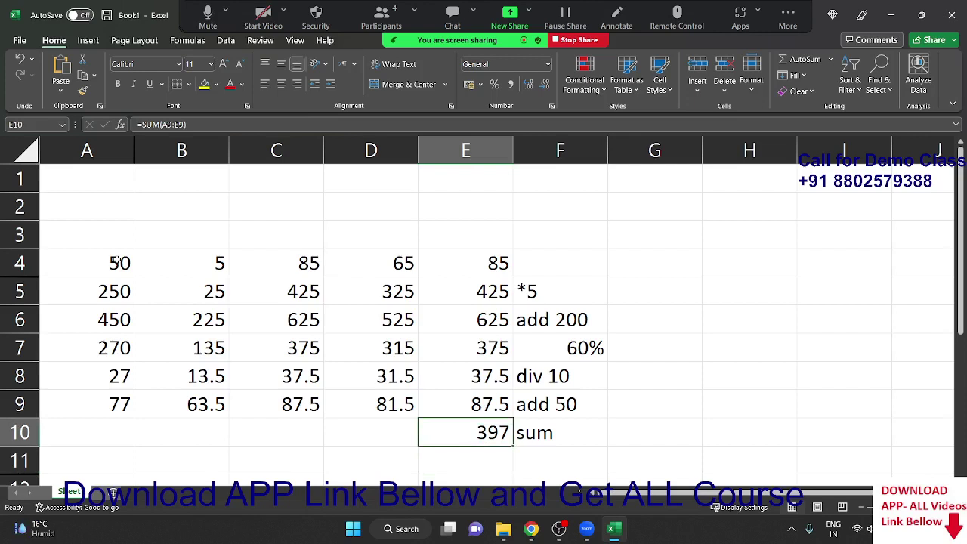
key("Up")
key("shift+Left")
key("shift+Left")
key("shift+Left")
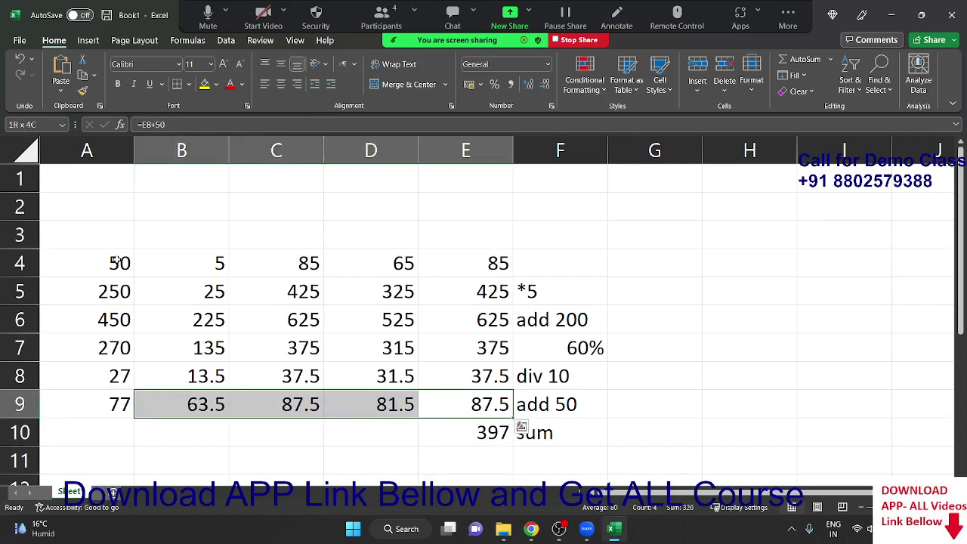
key("shift+Left")
key("shift+Up")
key("shift+Up")
key("shift+Up")
key("shift+Up")
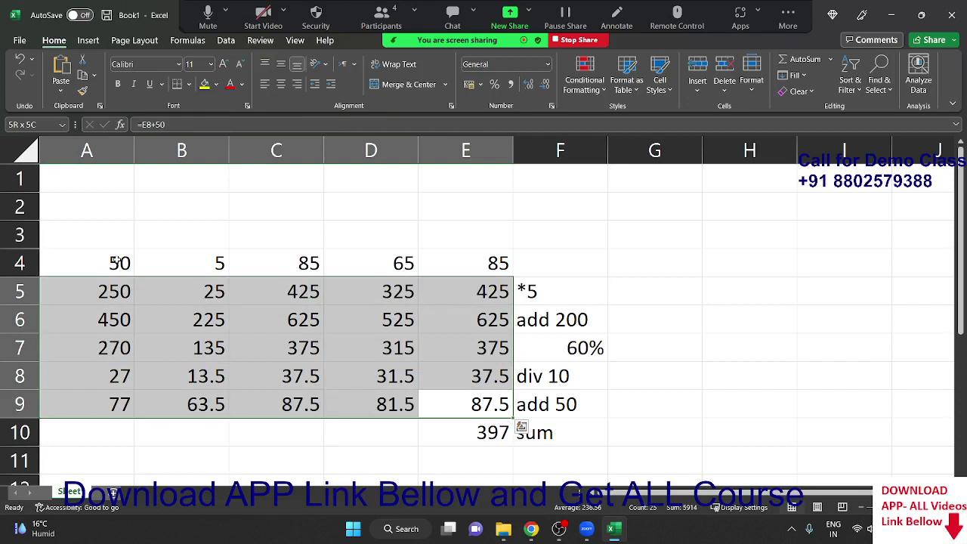
key("Up")
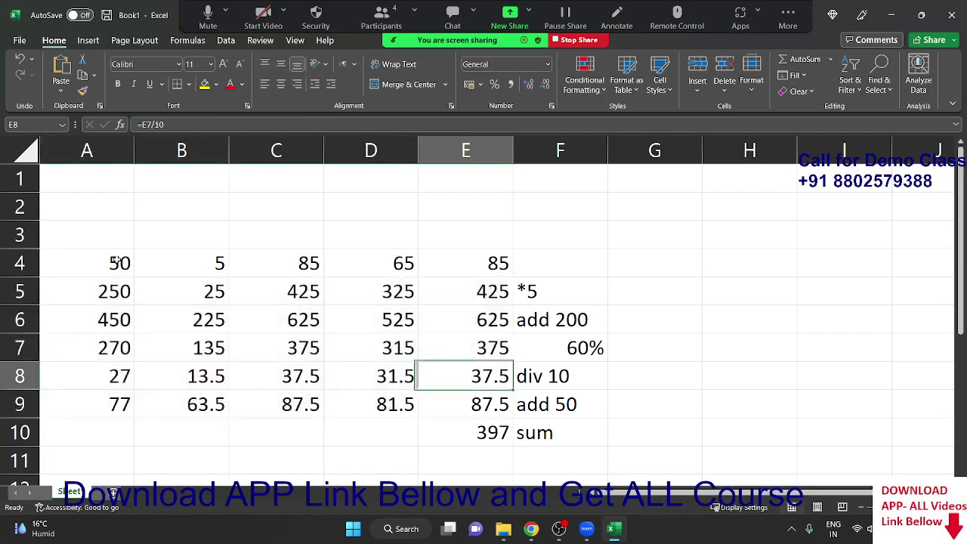
key("Up")
key("Up")
key("Up")
key("Up")
key("Right")
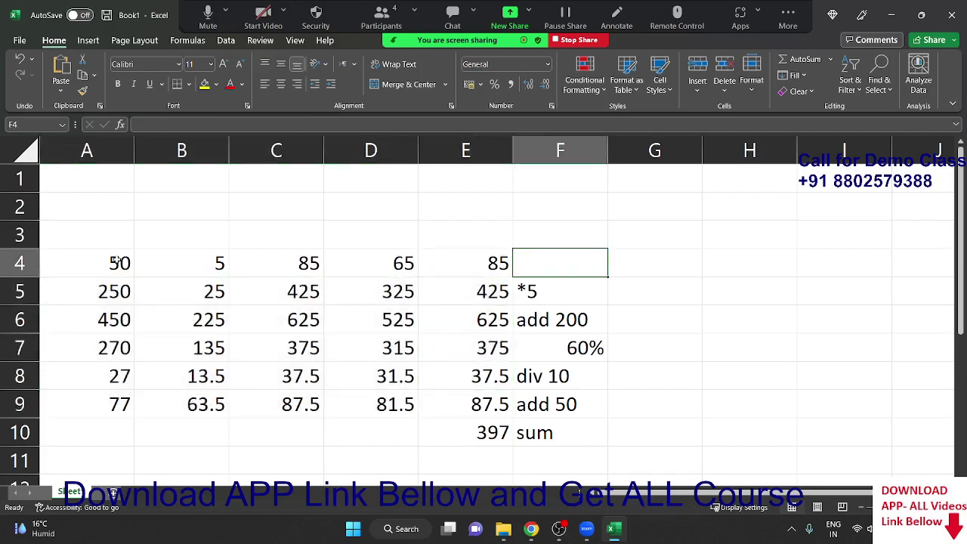
Enter =SUM(A4:E4*5+200*60%/10+50) in F4, which returns 1760
type("=su")
key("Tab")
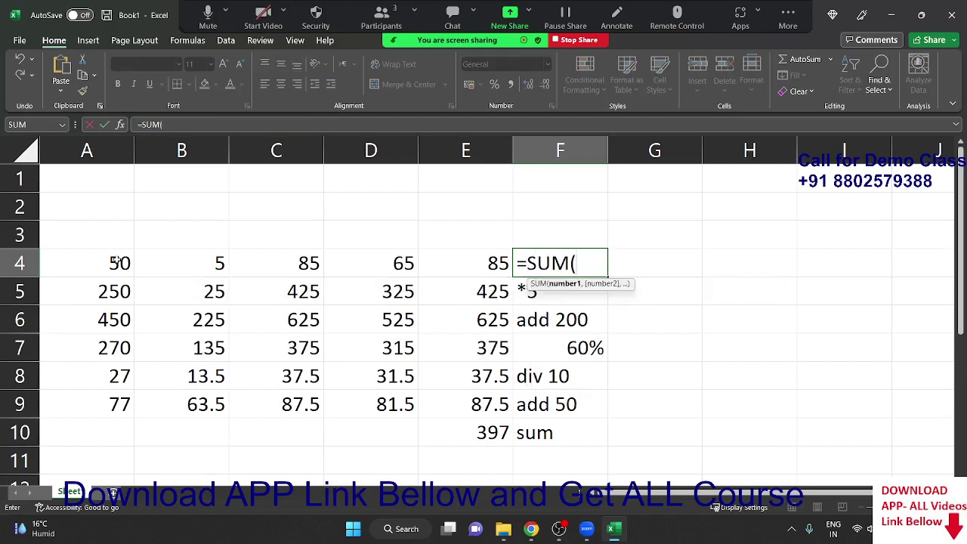
key("Left")
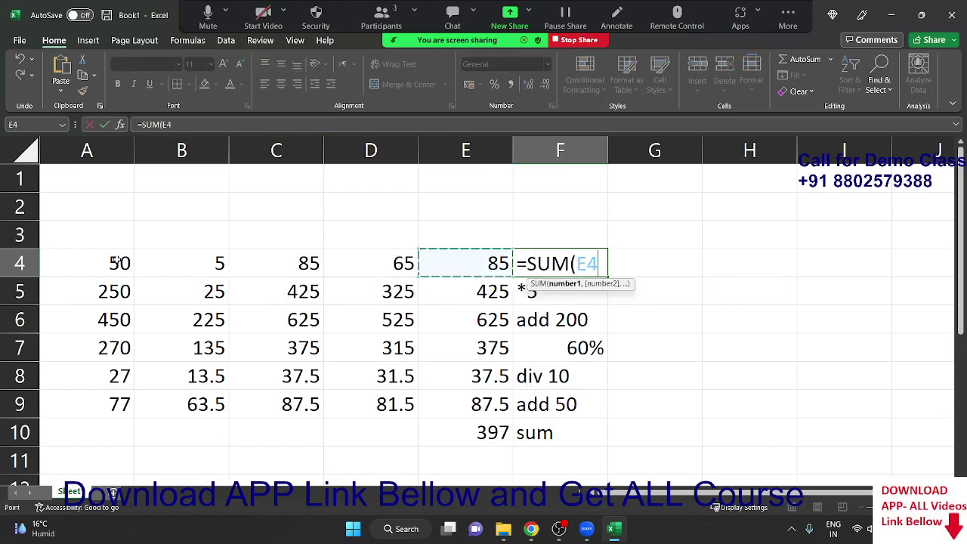
key("shift+Left")
key("shift+Left")
key("shift+Left")
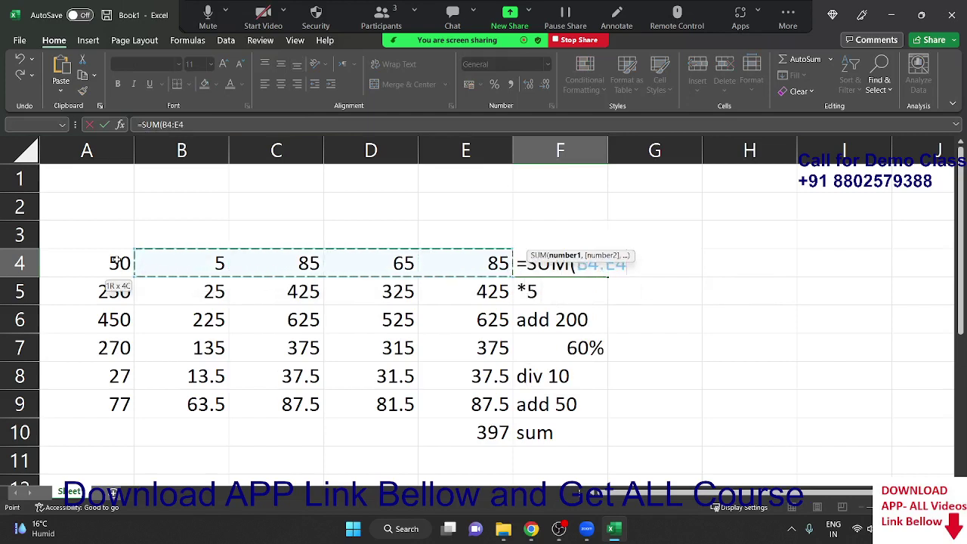
key("shift+Left")
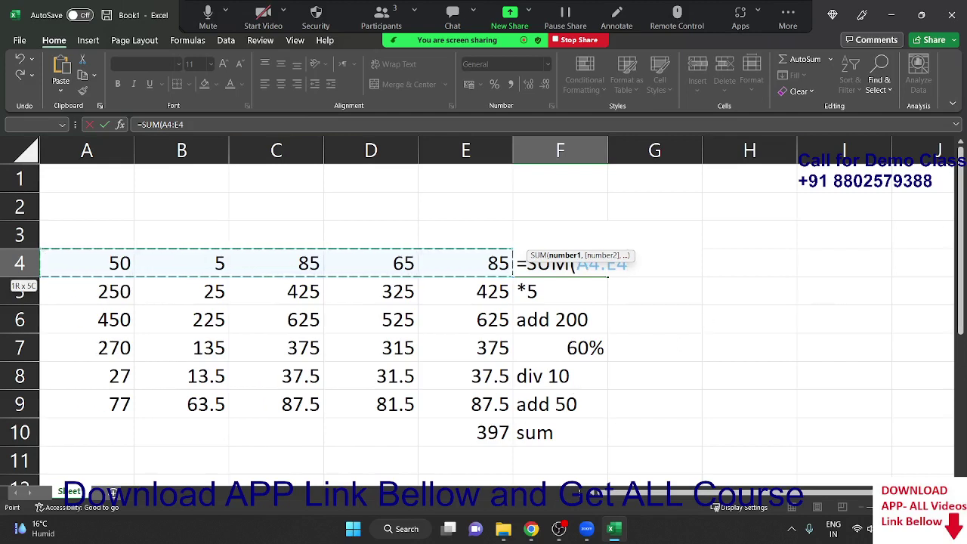
type("*5")
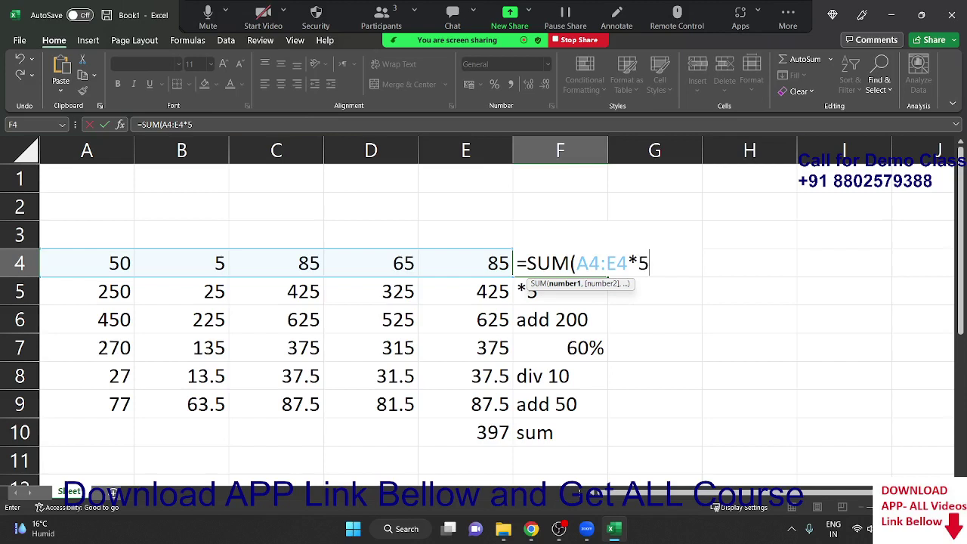
type("+200")
type("*")
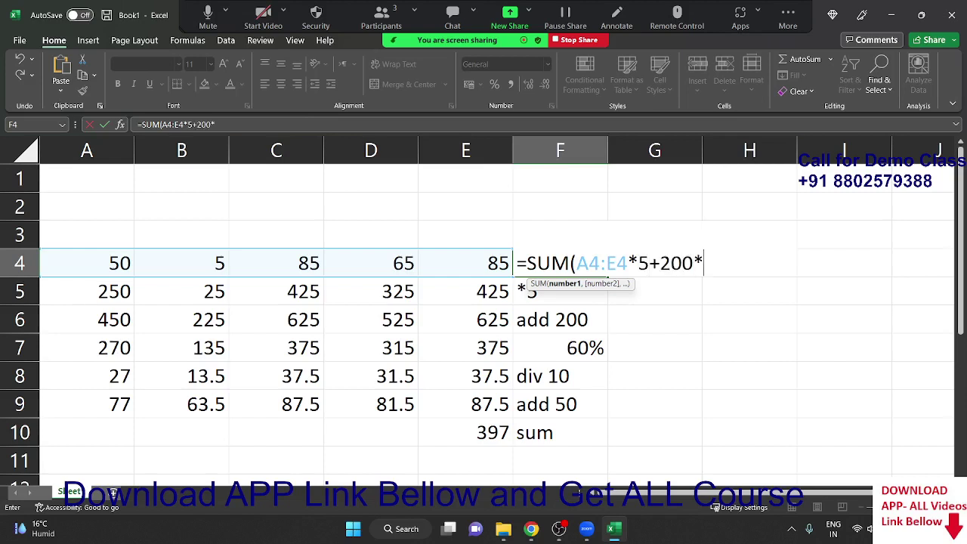
type("60%")
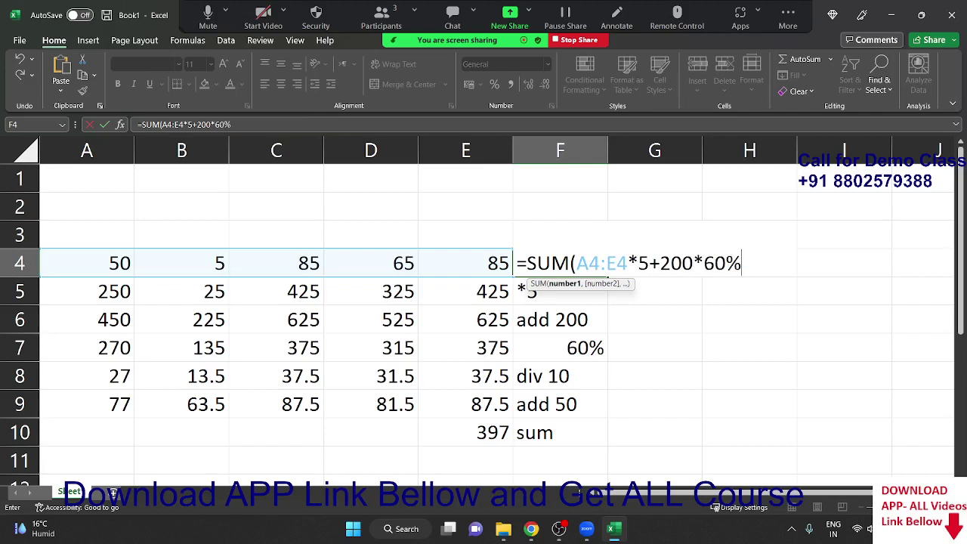
type("/10")
type("+50")
key("Return")
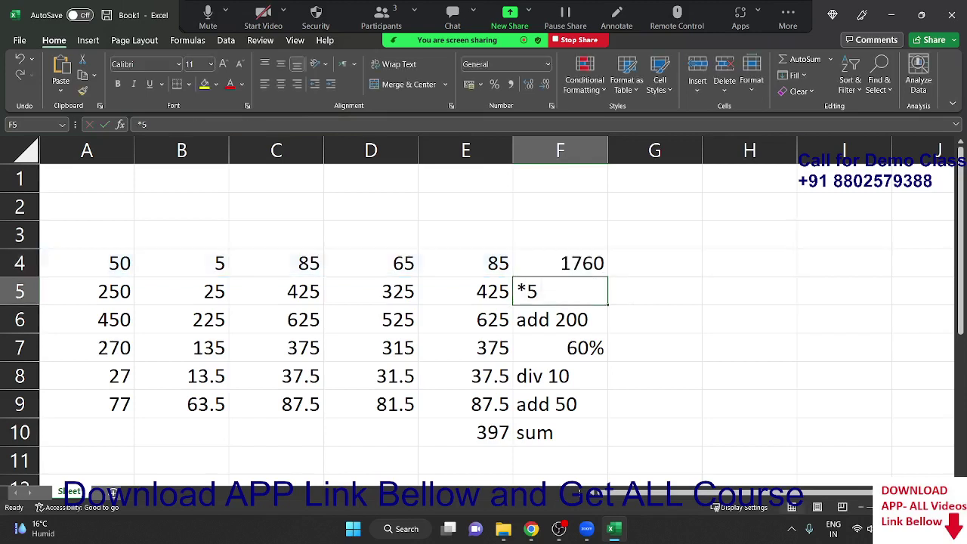
key("Up")
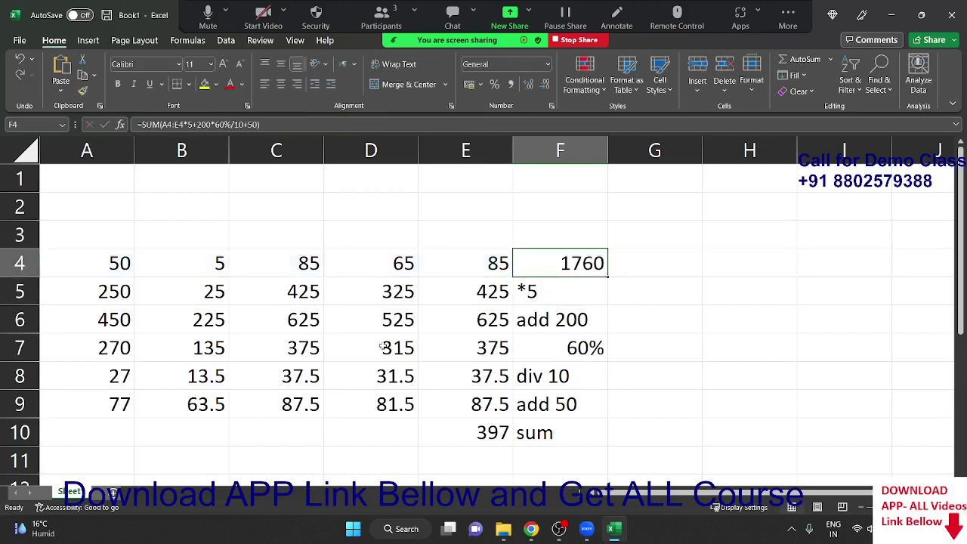
In F4's formula, add brackets around the *5 and +200 terms
double_click(572, 259)
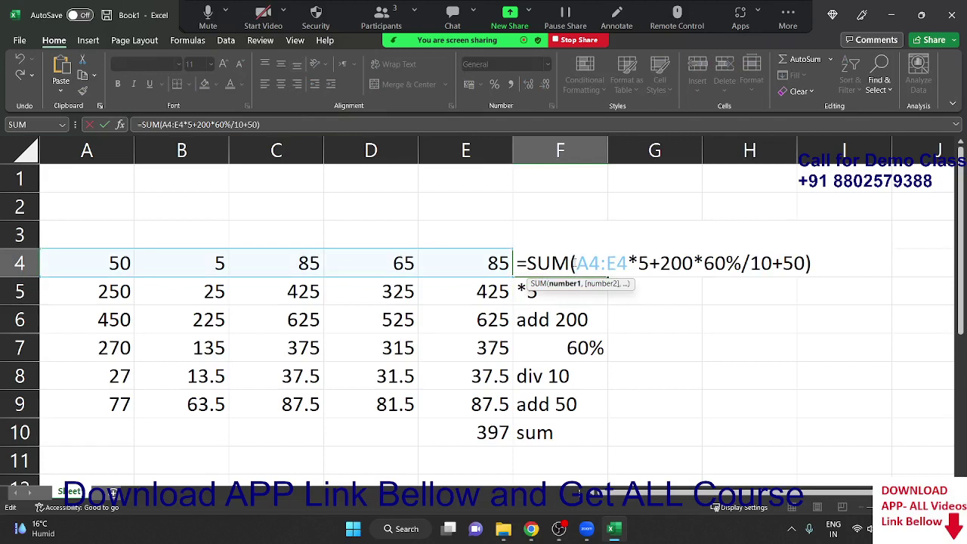
type("(")
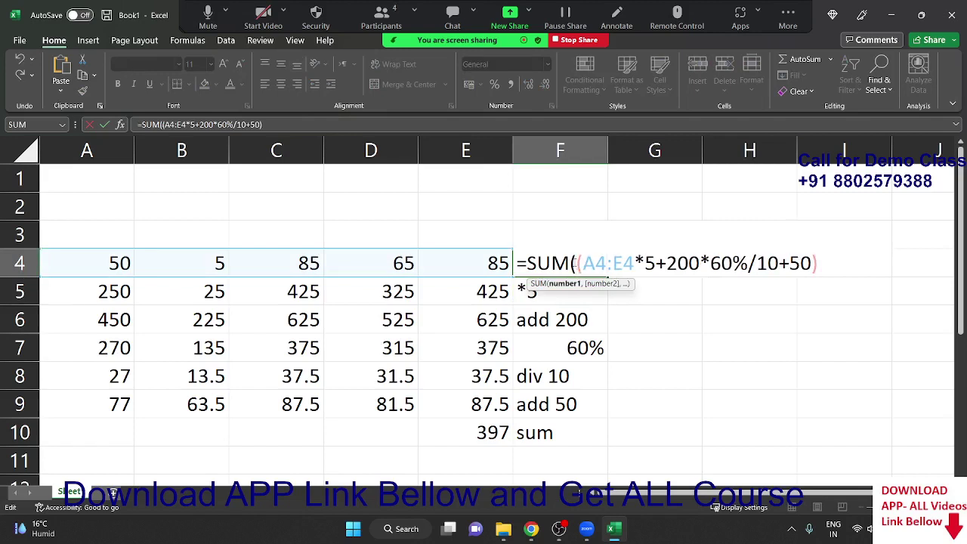
left_click(668, 263)
left_click(657, 262)
type(")")
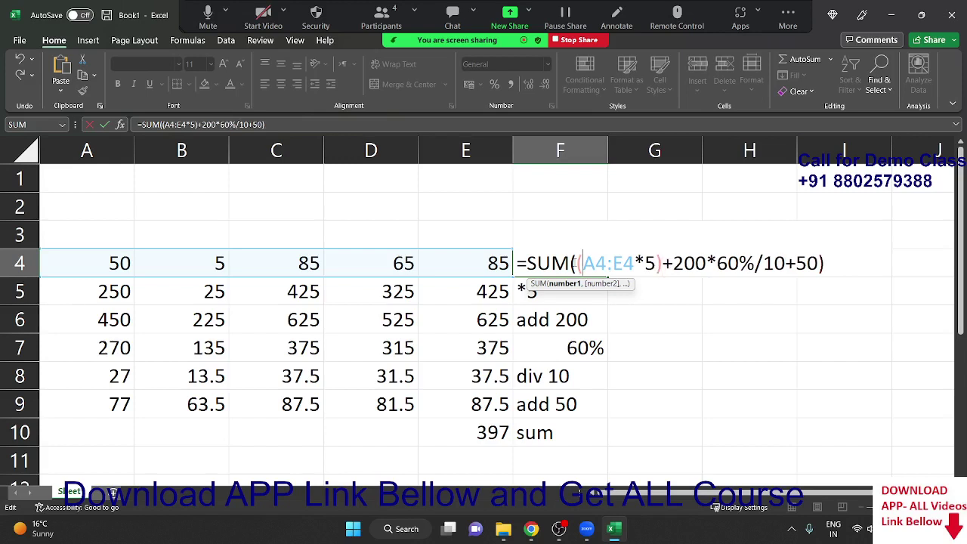
type("(")
left_click(629, 263)
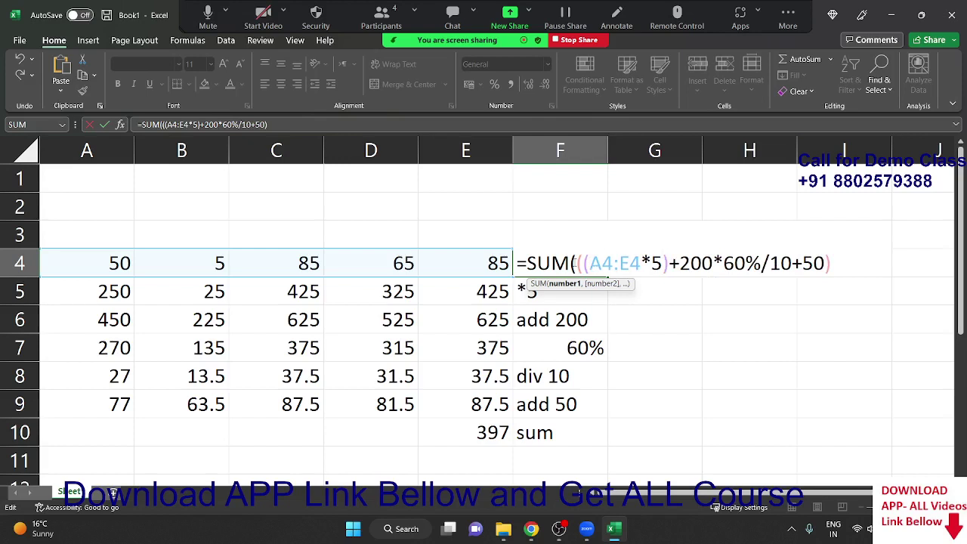
left_click(702, 262)
type(")")
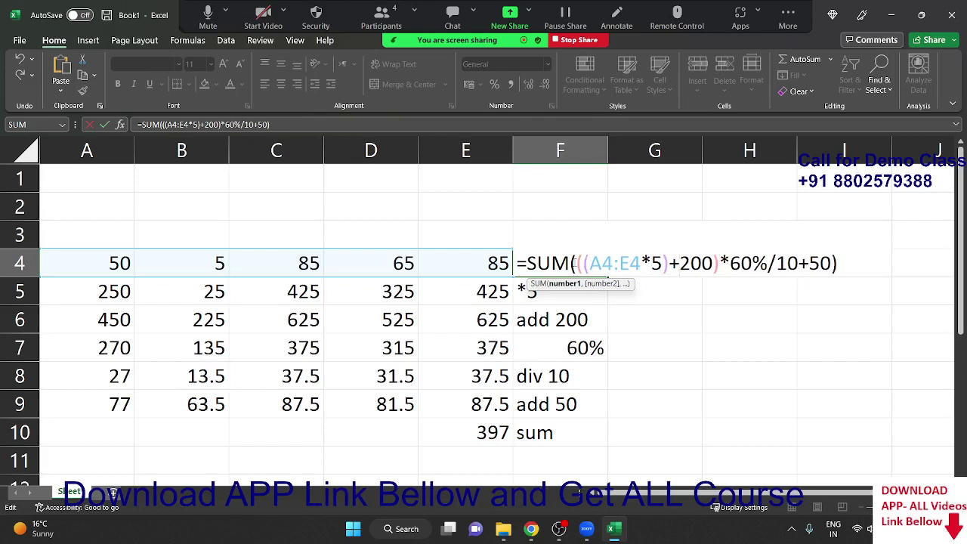
Finish bracketing to =SUM(((((A4:E4*5)+200)*60%)/10)+50) and confirm it returns 397
left_click(619, 263)
type("(")
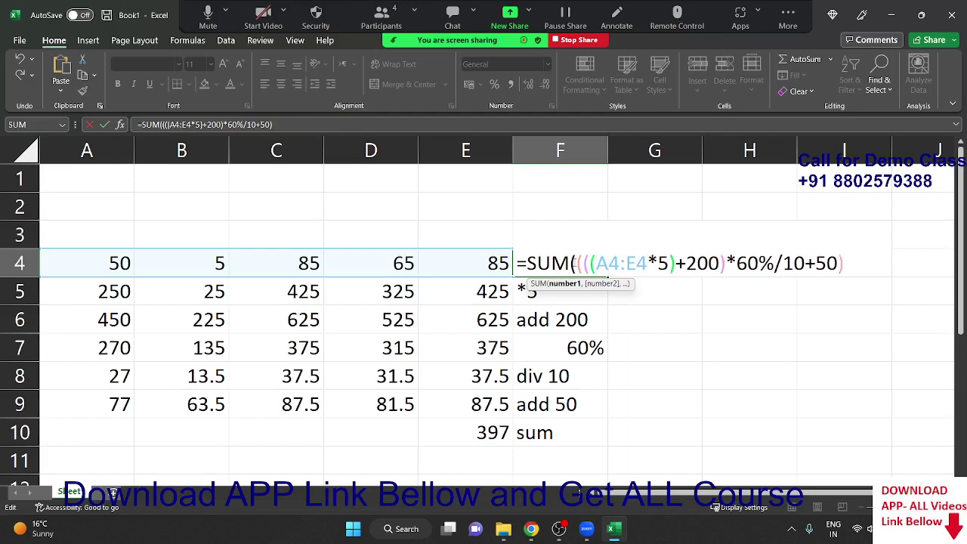
left_click(775, 263)
type(")")
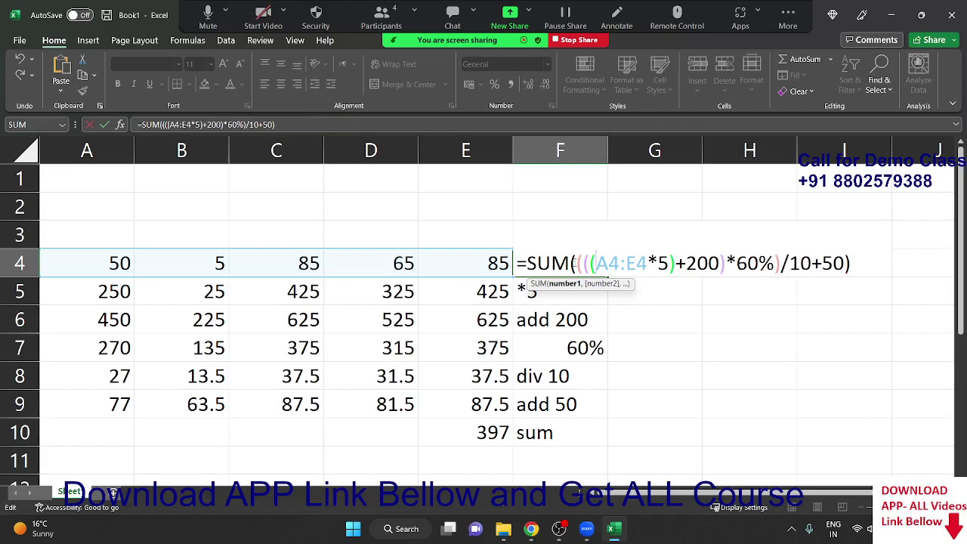
type("(")
left_click(615, 263)
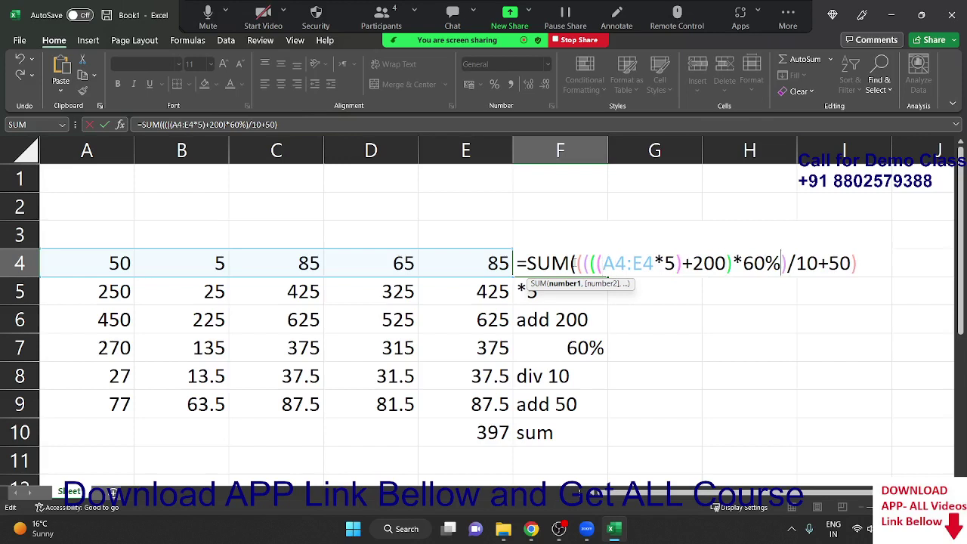
left_click(808, 263)
type(")")
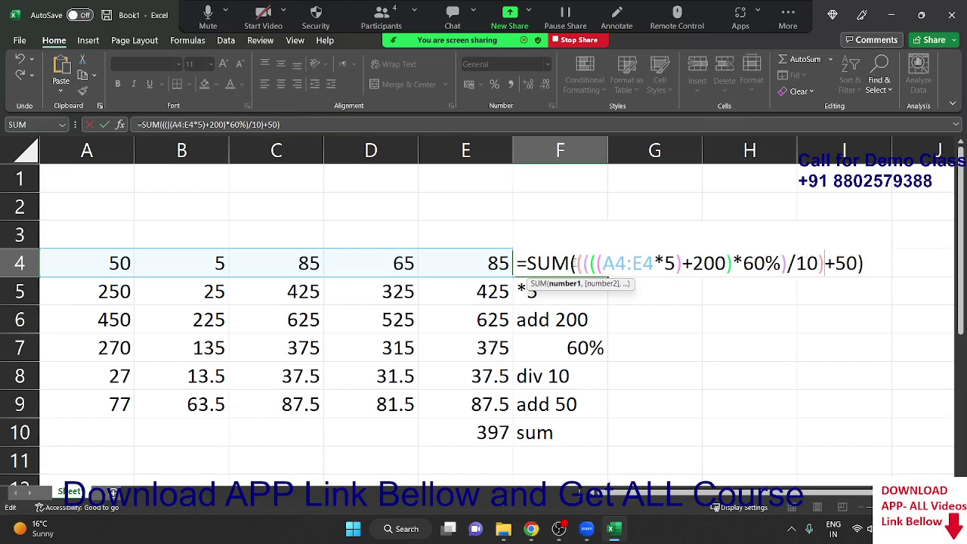
key("Return")
left_click(575, 262)
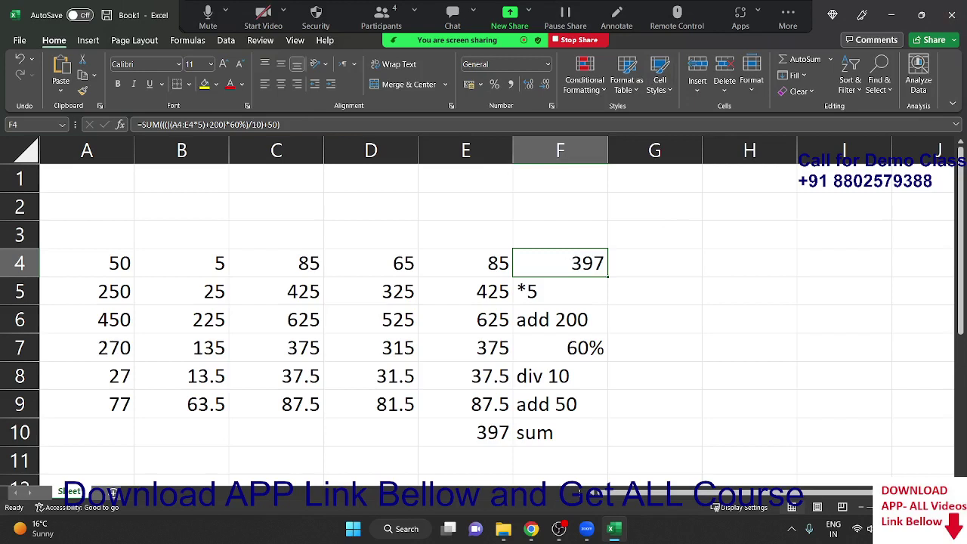
key("alt+Tab")
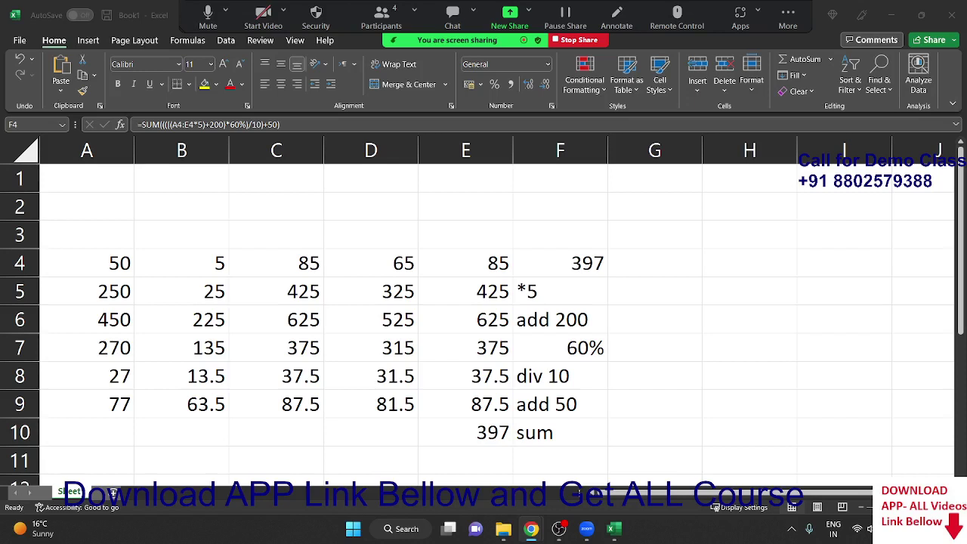
left_click(106, 288)
left_click_drag(106, 288, 570, 406)
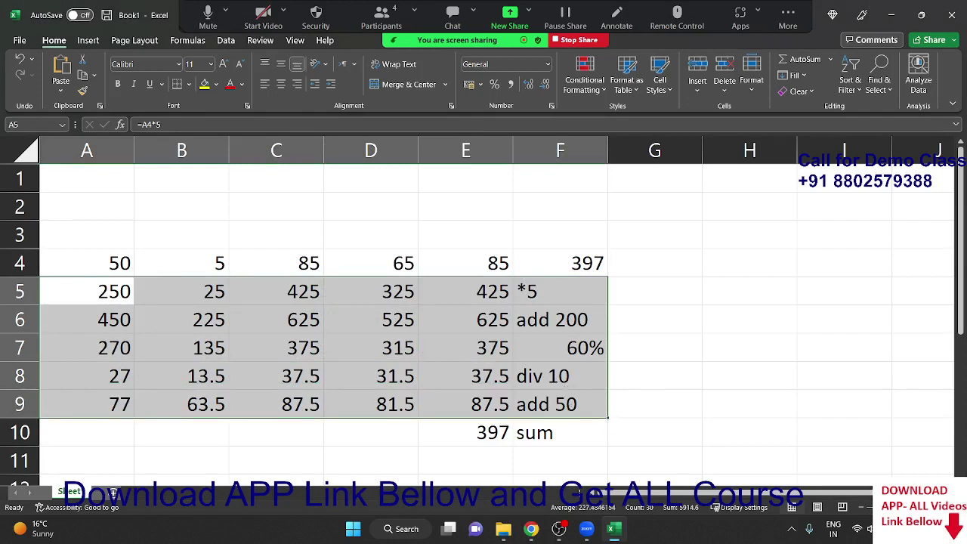
key("alt+Tab")
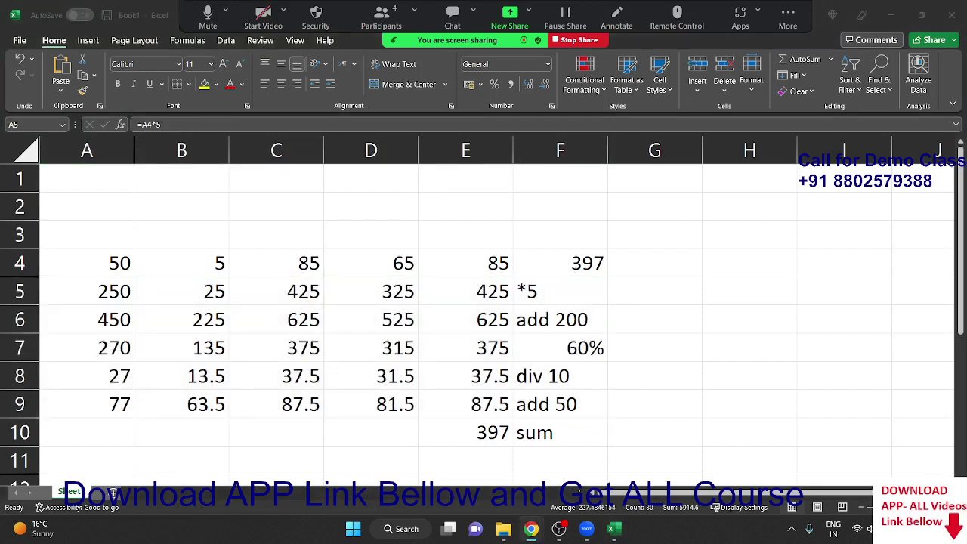
key("alt+Tab")
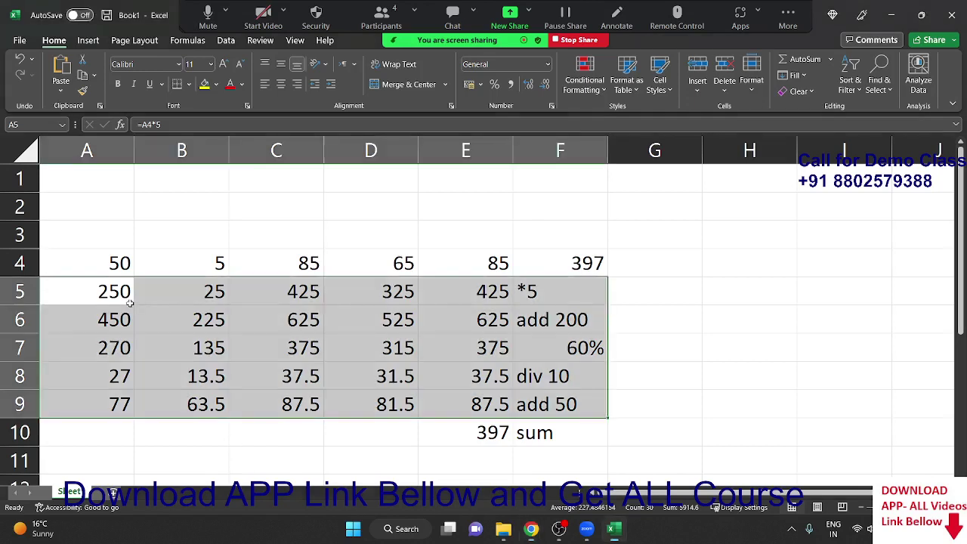
mouse_move(124, 292)
left_mouse_down()
mouse_move(544, 408)
mouse_move(545, 422)
left_mouse_up()
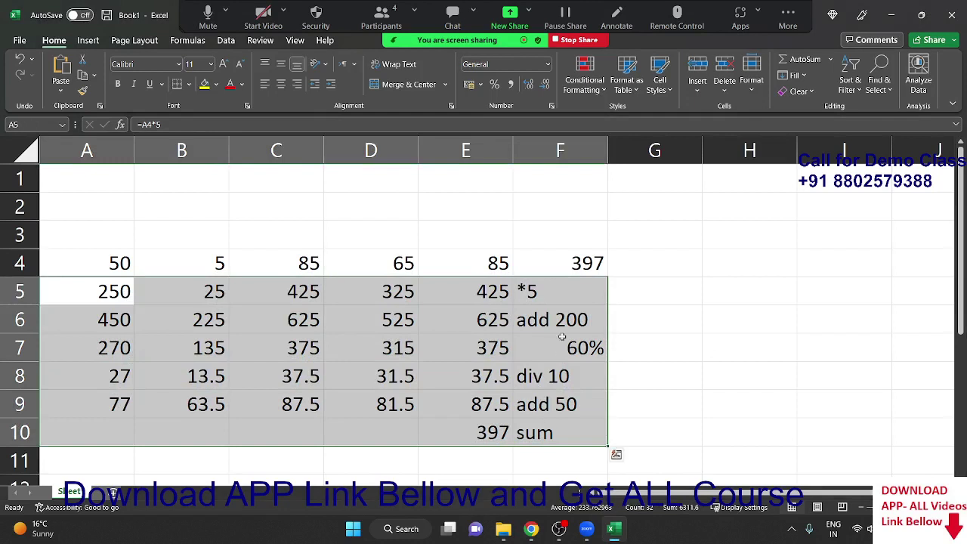
double_click(588, 263)
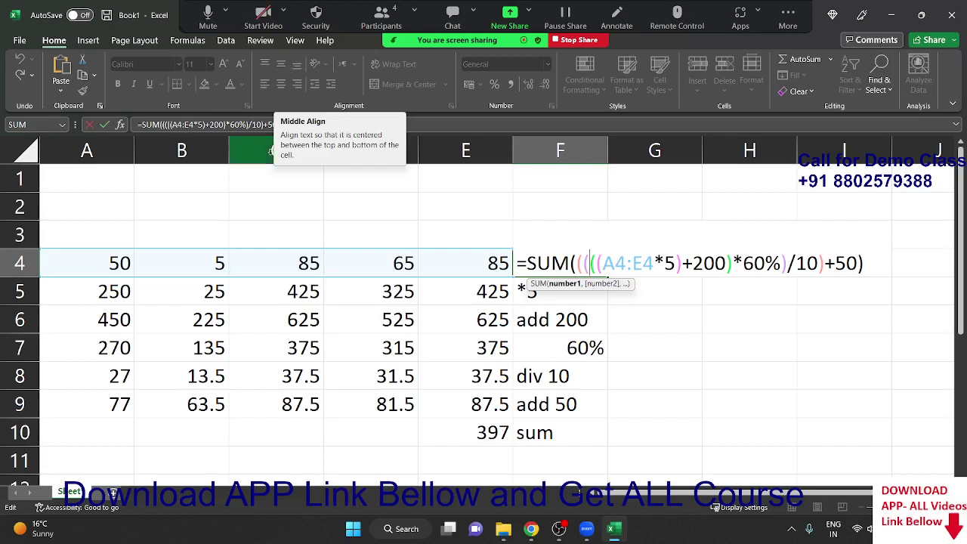
Commit F4's nested-bracket SUM formula again so it displays 397
key("Return")
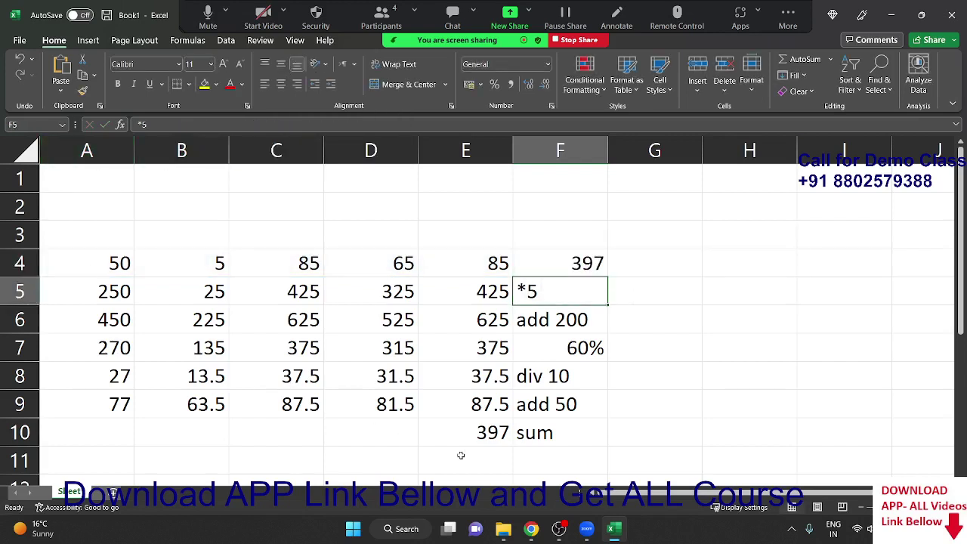
Open the 'Microsoft Excel 2010 Formulas' PDF from APP_Rec (D:), always using Google Chrome
left_click(503, 529)
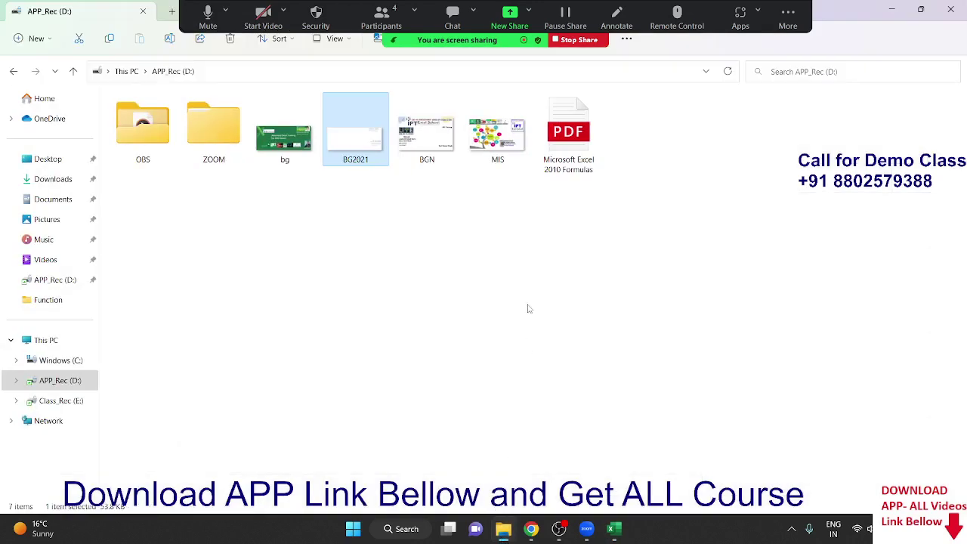
double_click(570, 136)
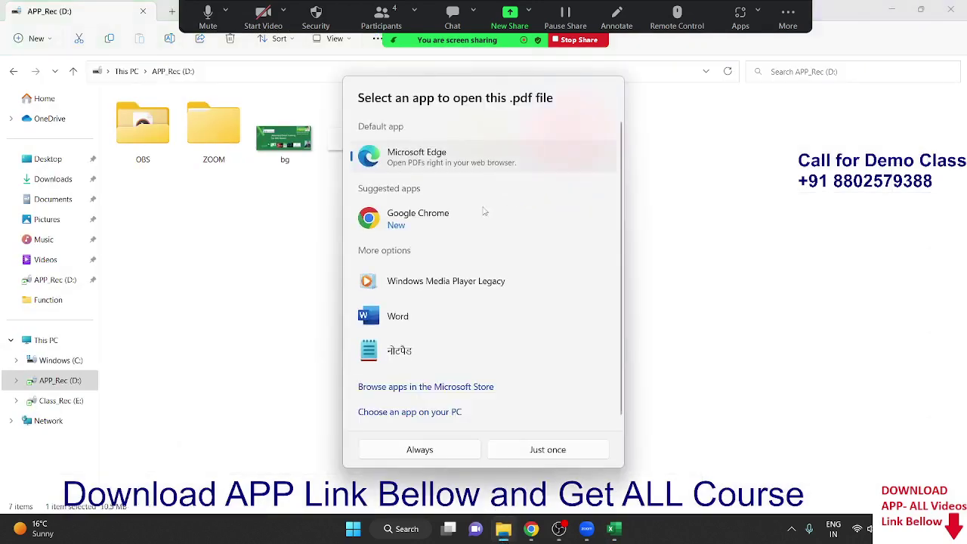
left_click(413, 223)
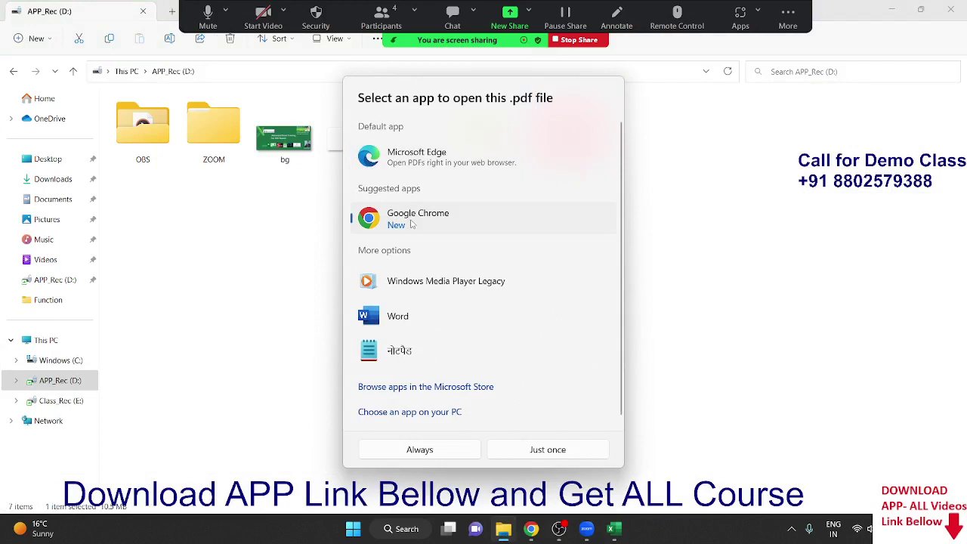
left_click(427, 451)
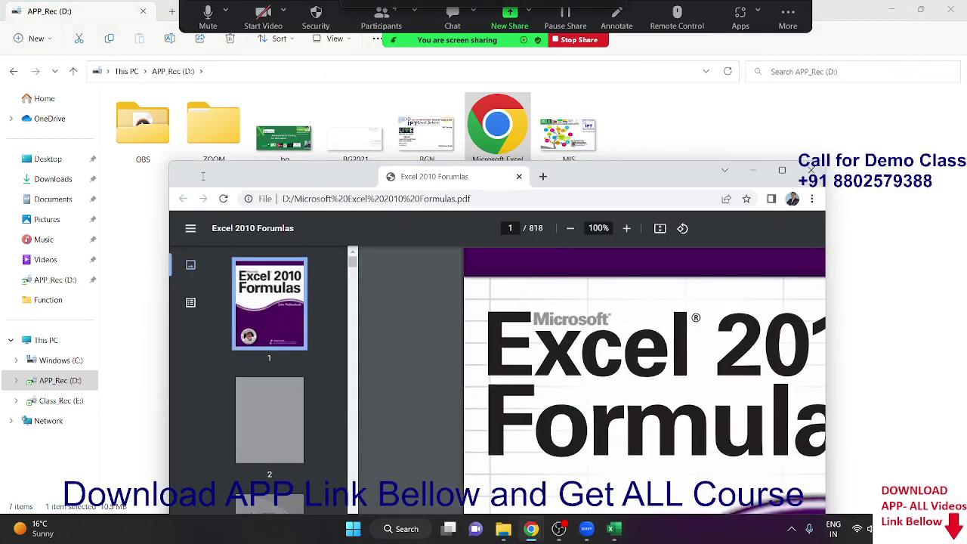
Move the PDF window left, maximize it, and scroll down through the document
left_click_drag(746, 180, 496, 180)
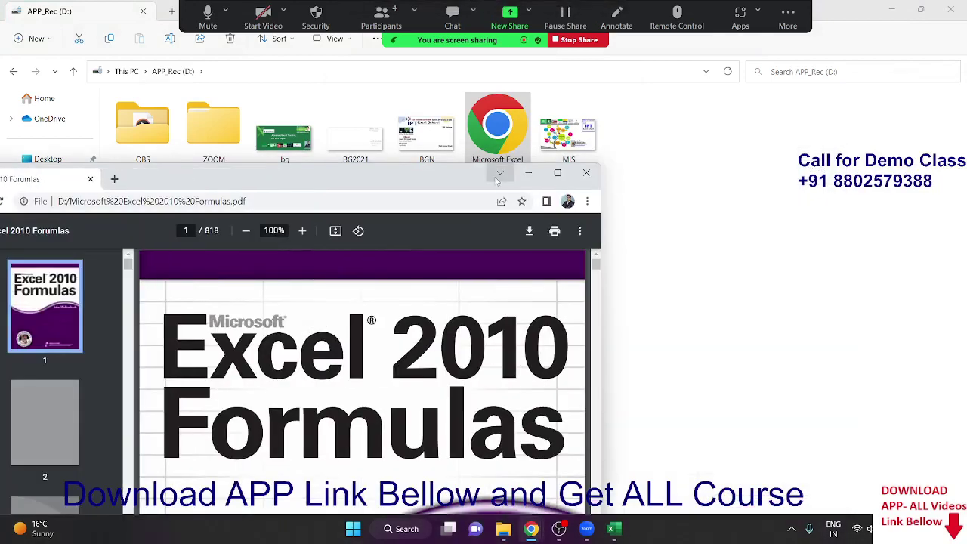
left_click(557, 173)
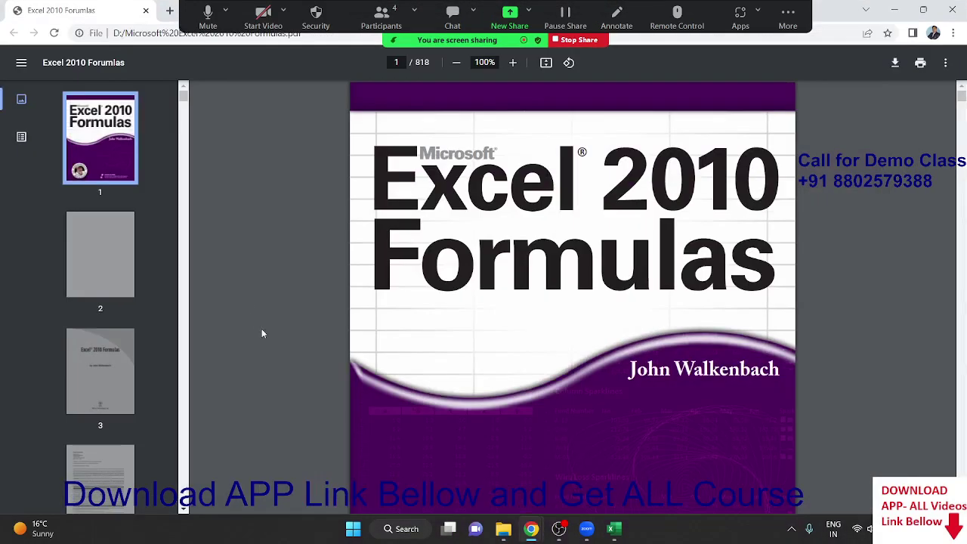
scroll(261, 329, "down", 15)
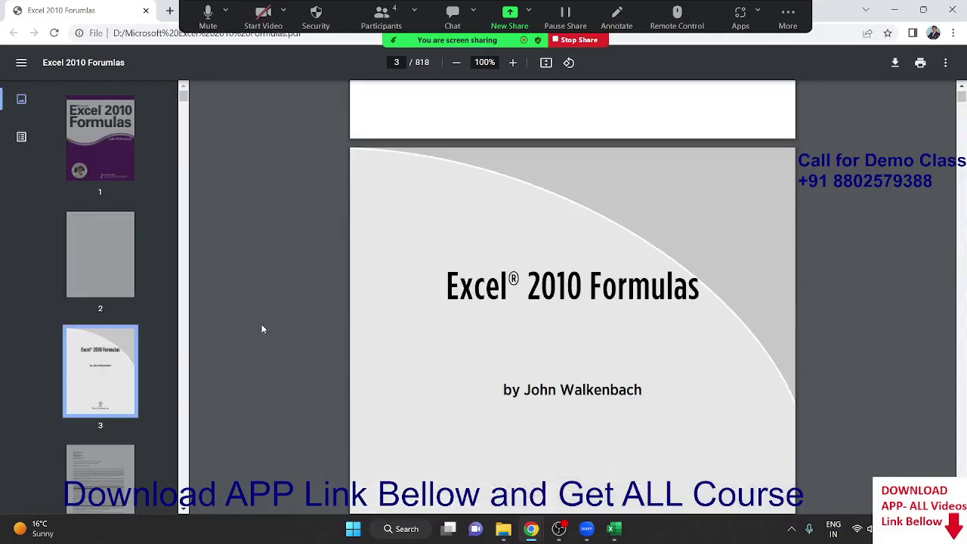
scroll(262, 324, "down", 4)
scroll(260, 321, "down", 4)
scroll(260, 318, "down", 6)
scroll(260, 318, "down", 1)
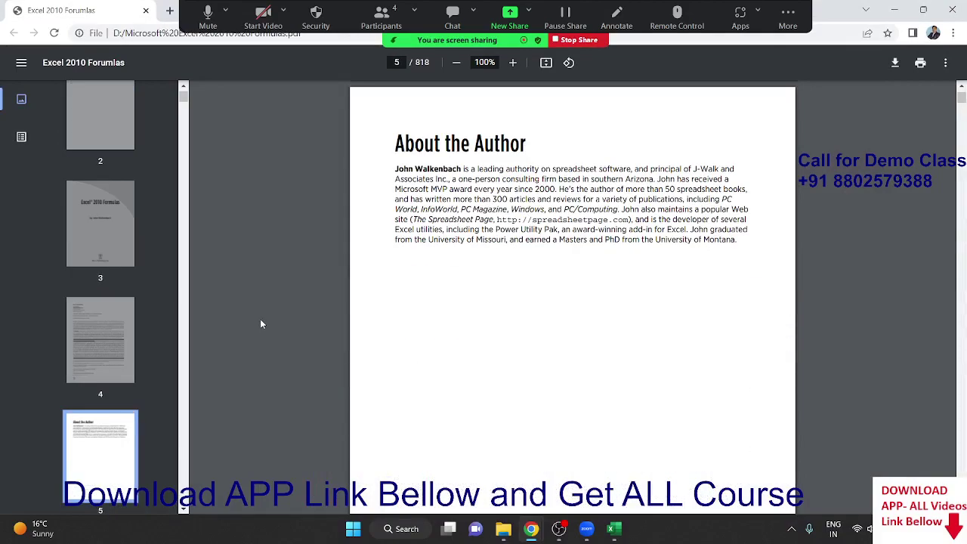
scroll(263, 322, "down", 5)
scroll(266, 318, "down", 2)
scroll(269, 316, "down", 4)
scroll(272, 306, "down", 3)
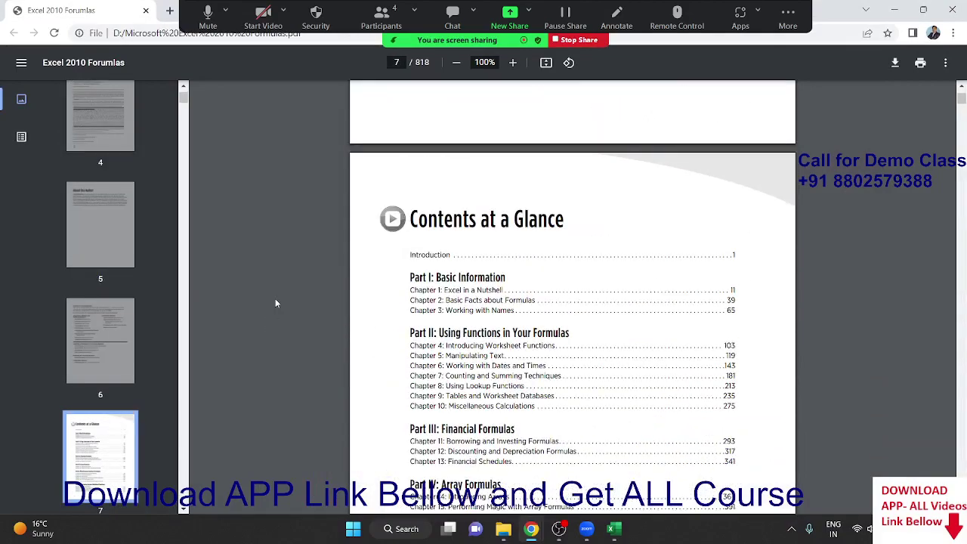
scroll(276, 303, "down", 1)
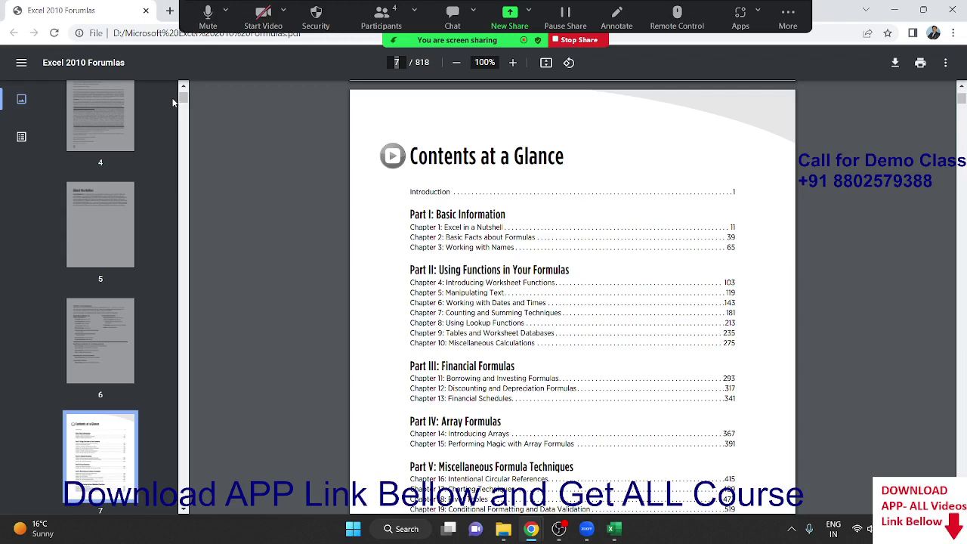
Jump to page 380, then page 390, and highlight the Chapter 14 and 15 numbers
type("380")
key("Return")
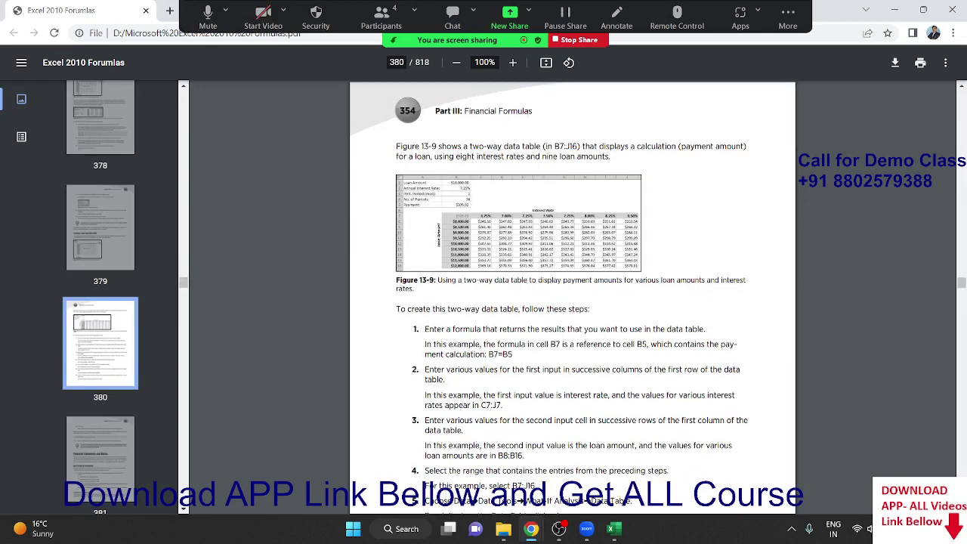
left_click(398, 63)
type("390")
key("Return")
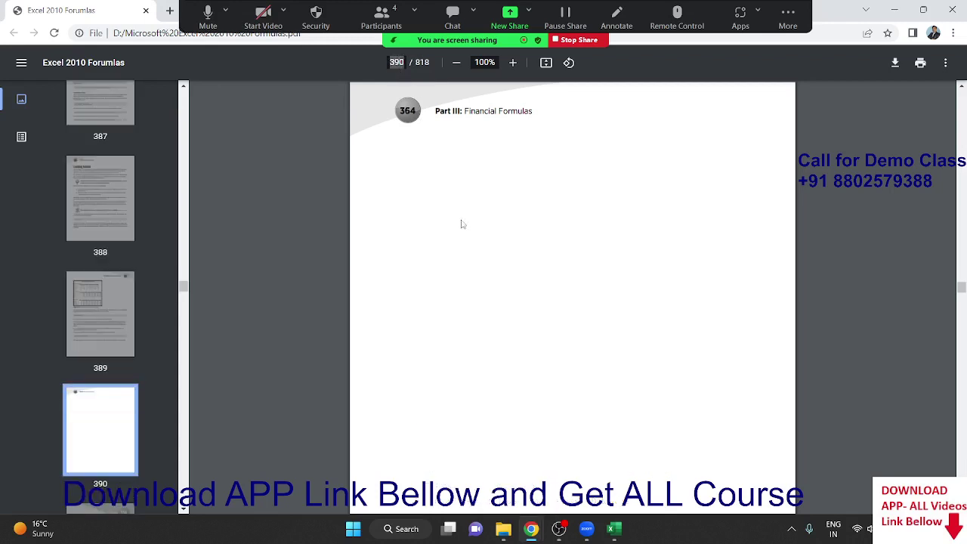
scroll(463, 227, "down", 5)
scroll(466, 259, "down", 3)
scroll(466, 259, "down", 1)
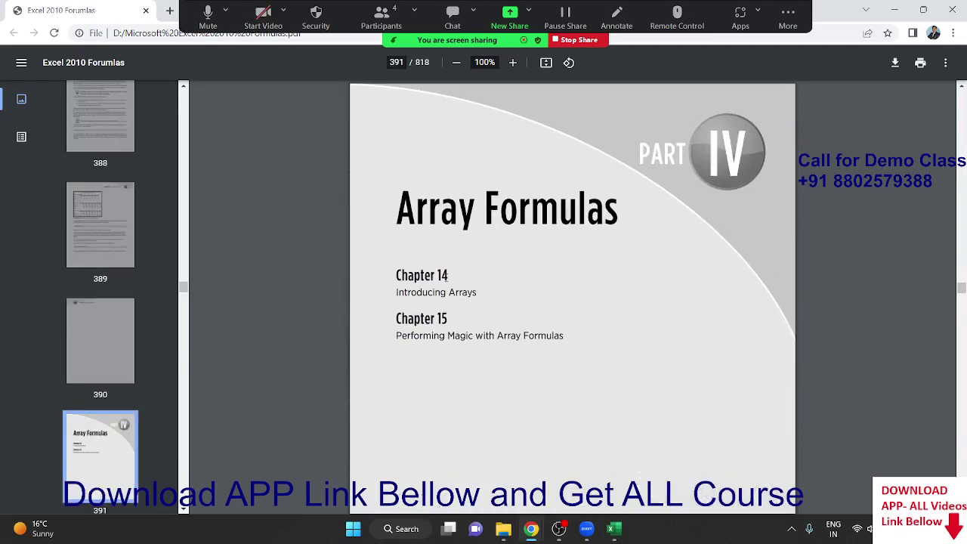
double_click(444, 276)
double_click(445, 319)
scroll(607, 212, "up", 2)
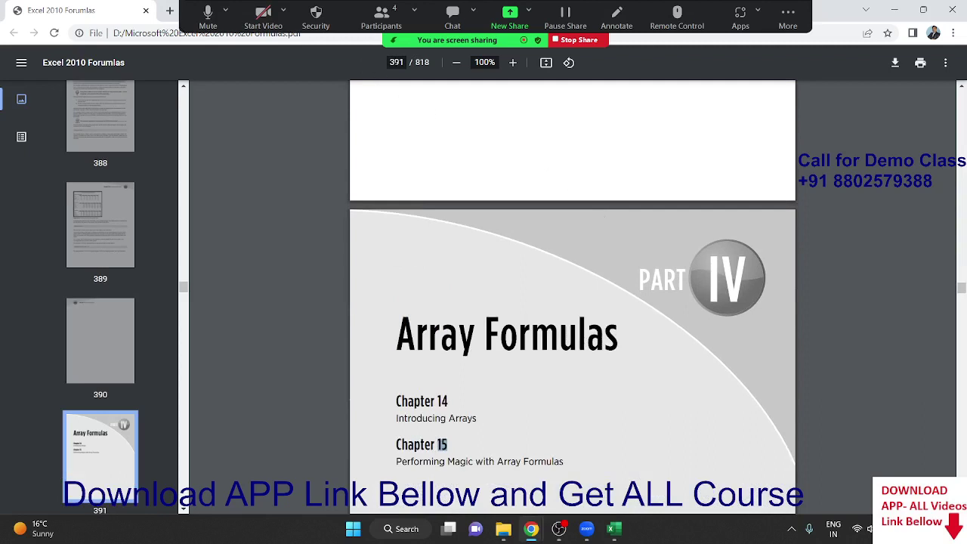
Scroll to the array formula example and highlight =B2:B7*C2:C7
scroll(474, 316, "down", 8)
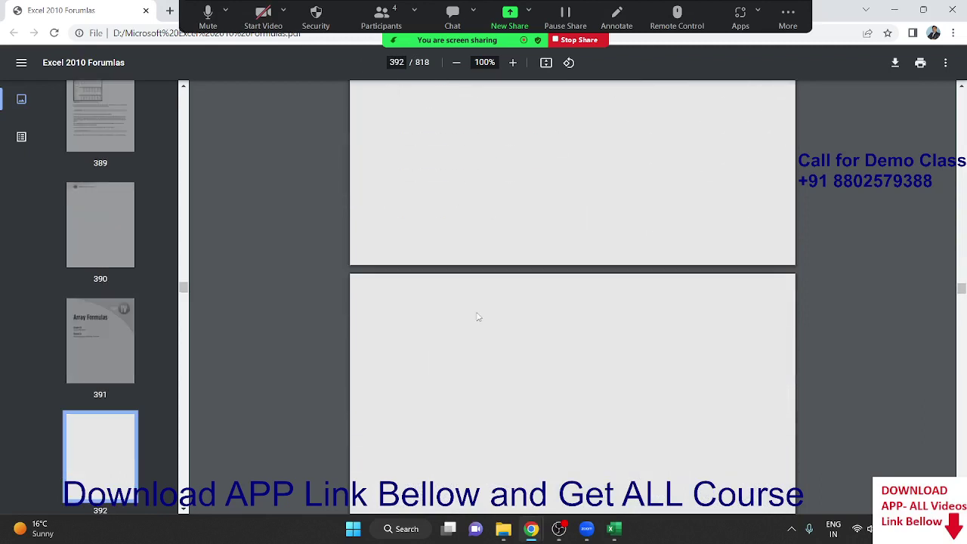
scroll(477, 317, "down", 4)
scroll(477, 314, "down", 3)
scroll(476, 310, "down", 2)
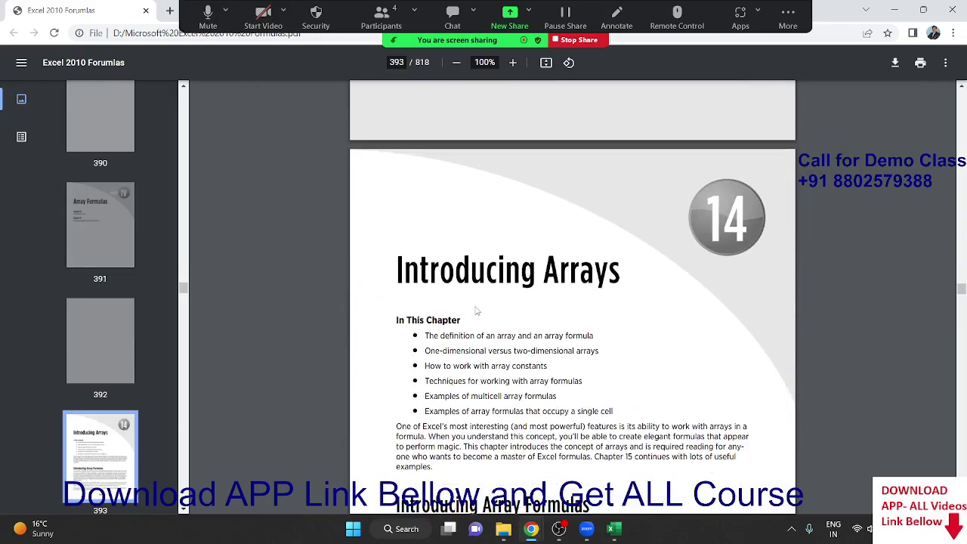
scroll(477, 311, "down", 2)
scroll(475, 314, "down", 2)
scroll(472, 317, "down", 2)
scroll(469, 320, "down", 2)
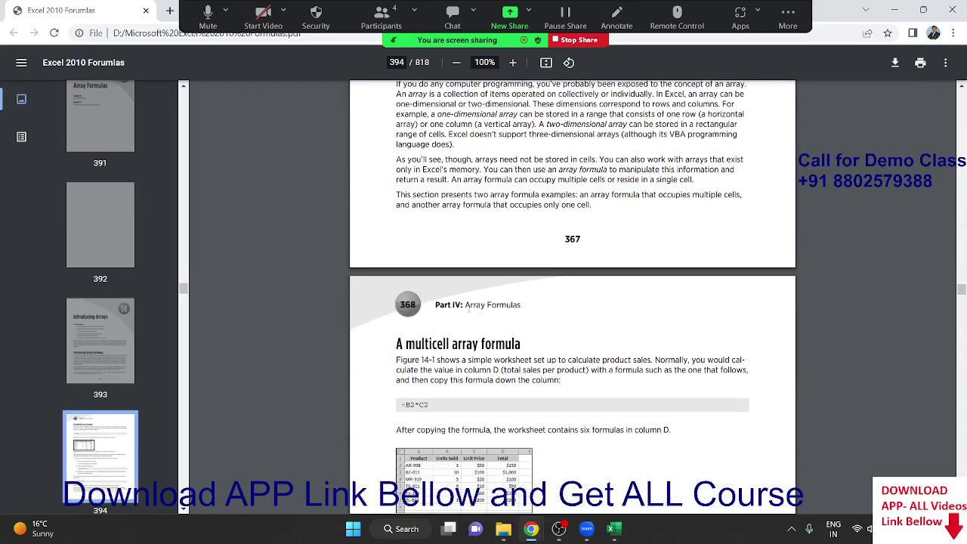
scroll(469, 310, "down", 3)
scroll(453, 321, "down", 2)
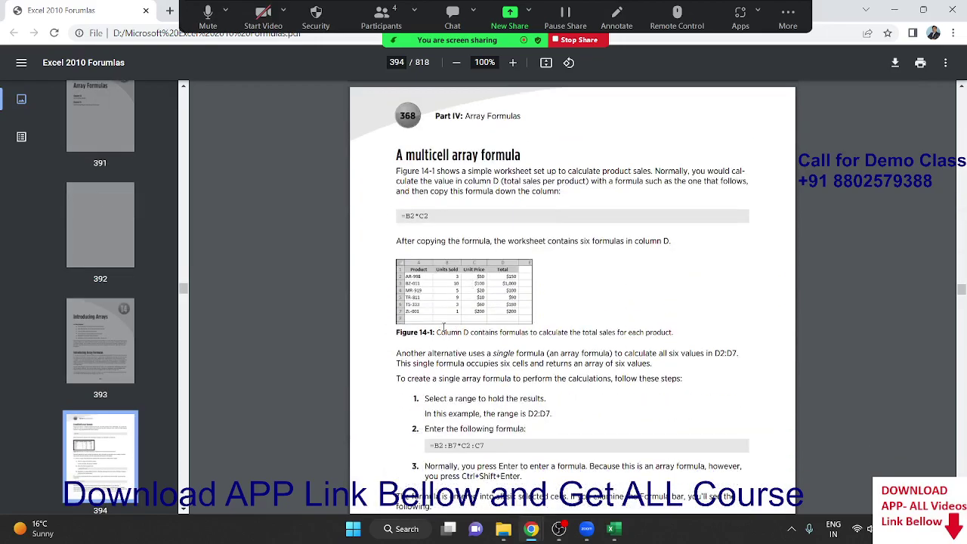
scroll(444, 326, "up", 5)
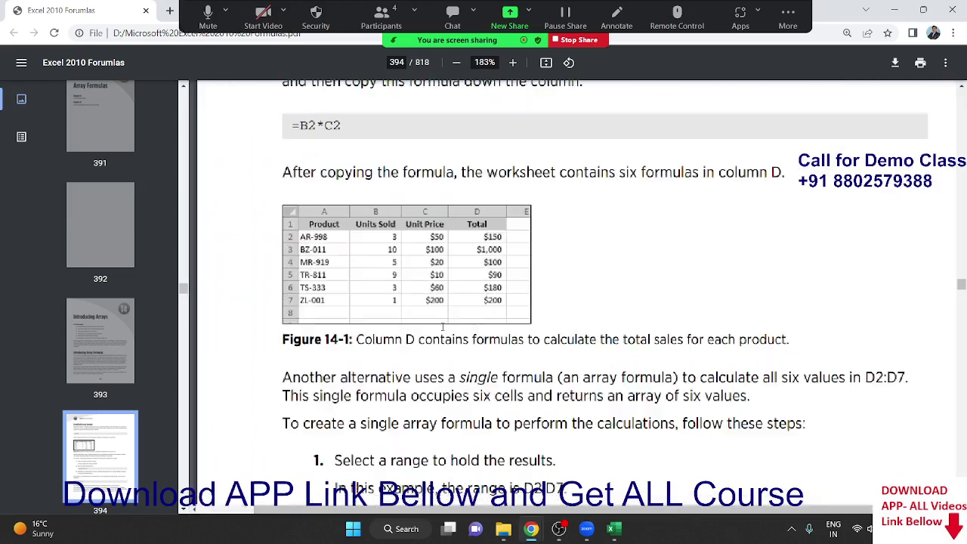
scroll(443, 326, "down", 1)
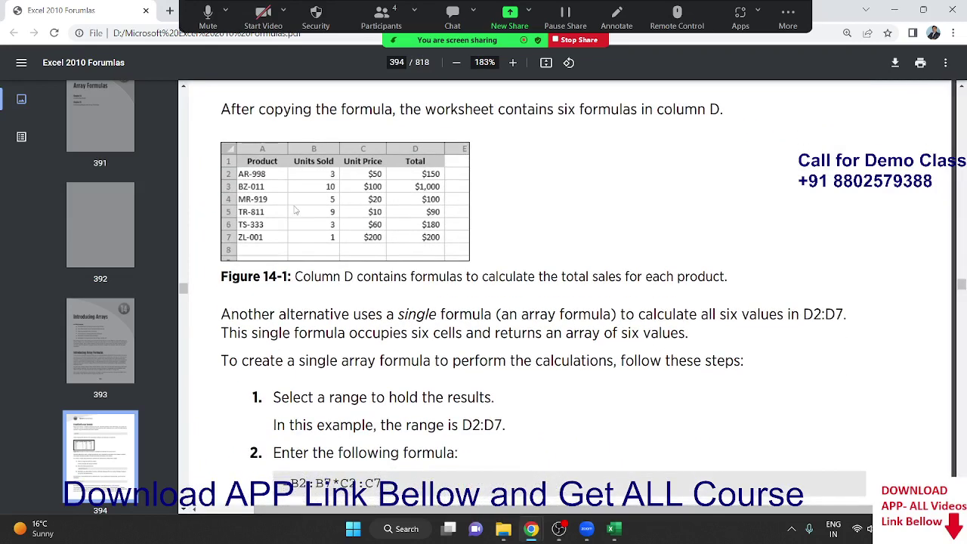
scroll(318, 249, "down", 1)
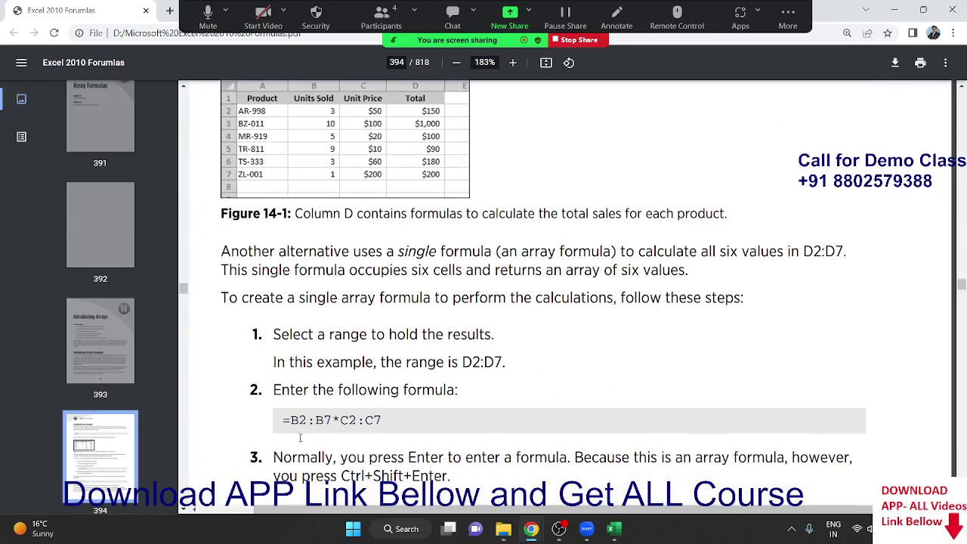
left_click_drag(283, 420, 383, 417)
Highlight page 395's six individual multiplication formulas, then switch to Excel
scroll(384, 420, "down", 2)
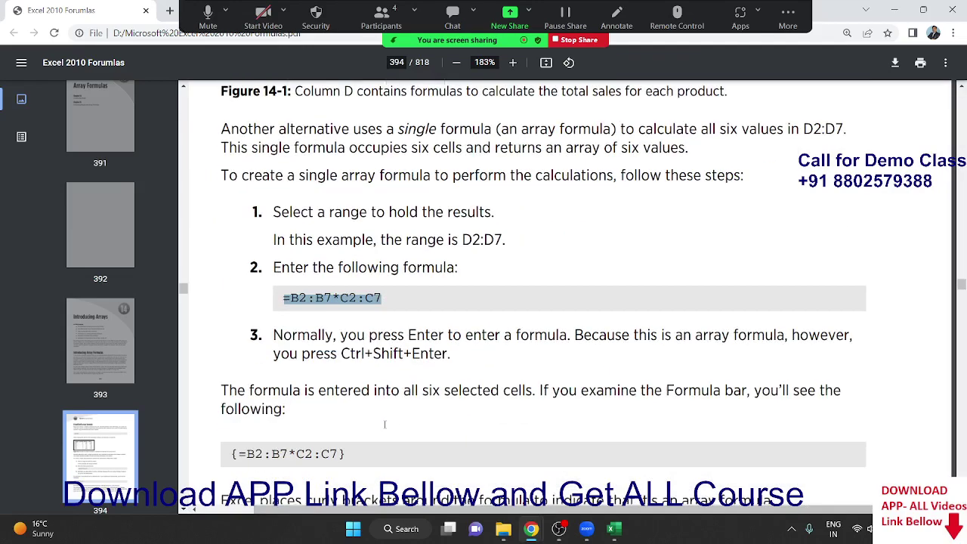
scroll(385, 423, "down", 2)
scroll(385, 426, "down", 2)
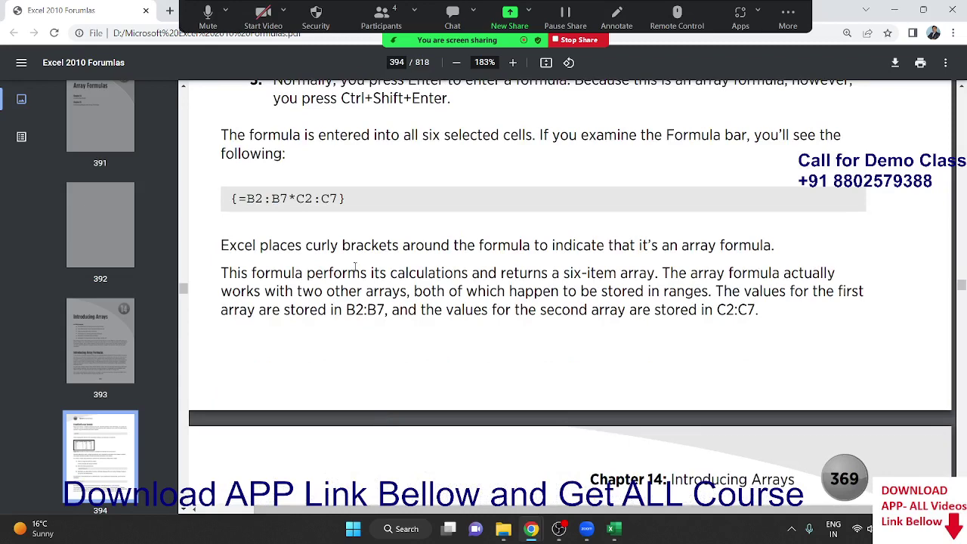
scroll(354, 266, "down", 3)
scroll(351, 278, "down", 4)
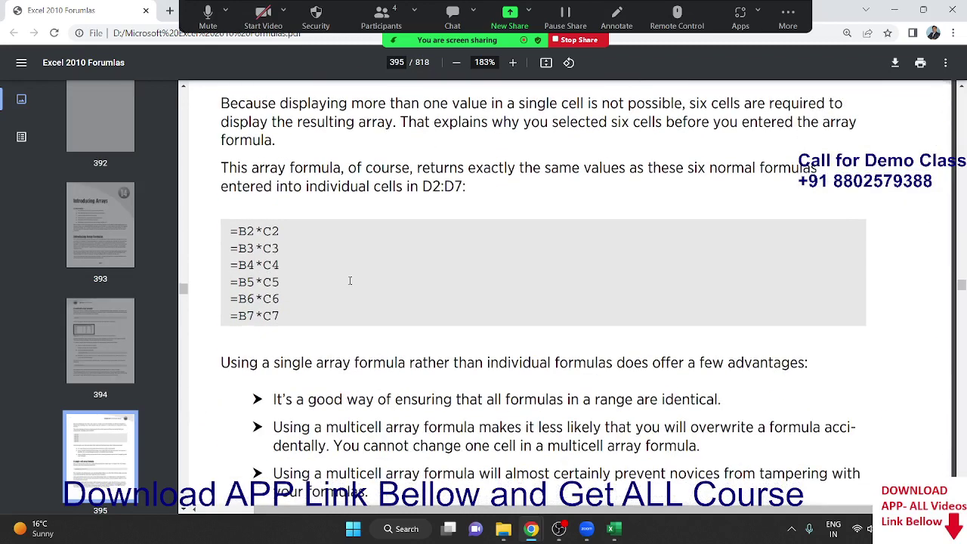
left_click_drag(282, 317, 236, 234)
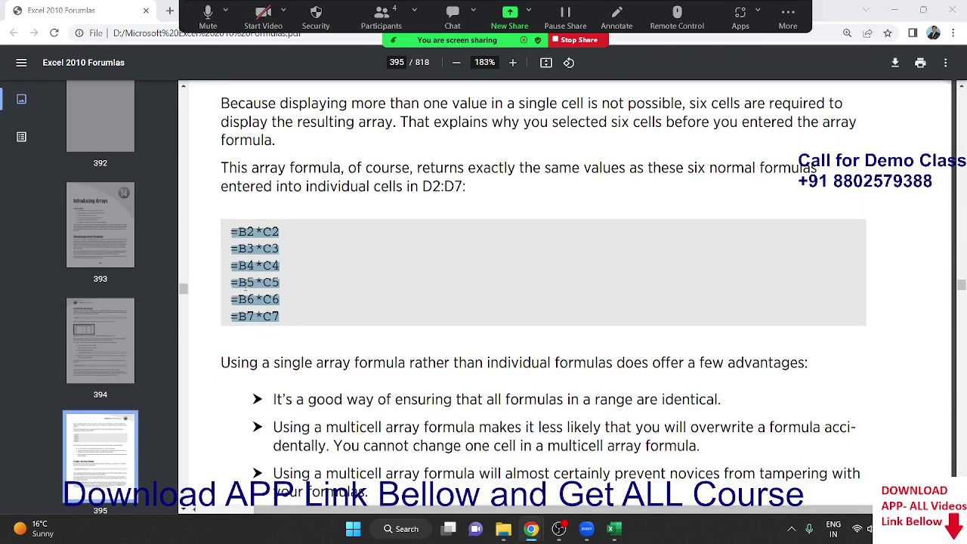
key("alt+Tab")
key("alt+Tab")
key("alt+Tab")
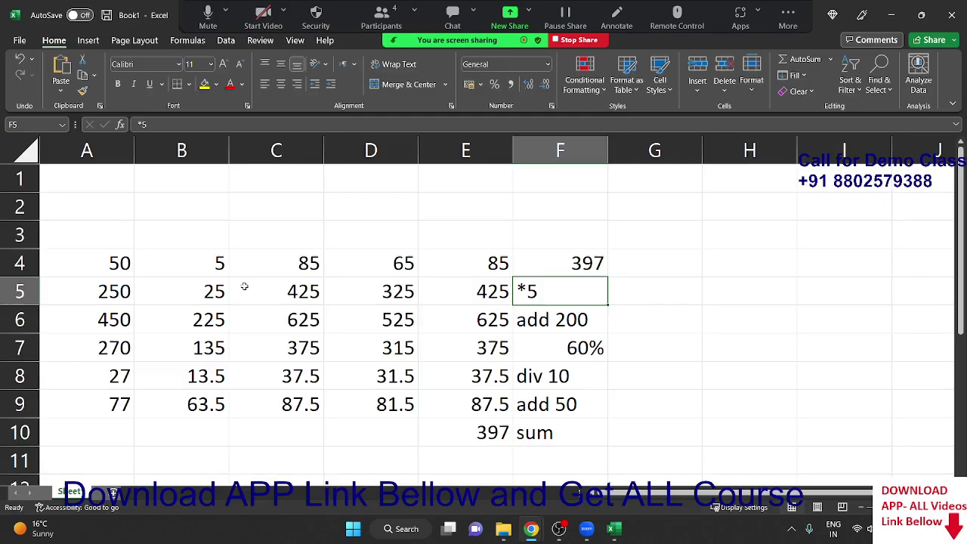
Add a new worksheet with headers Qty in A3 and MRP in B3
left_click(117, 497)
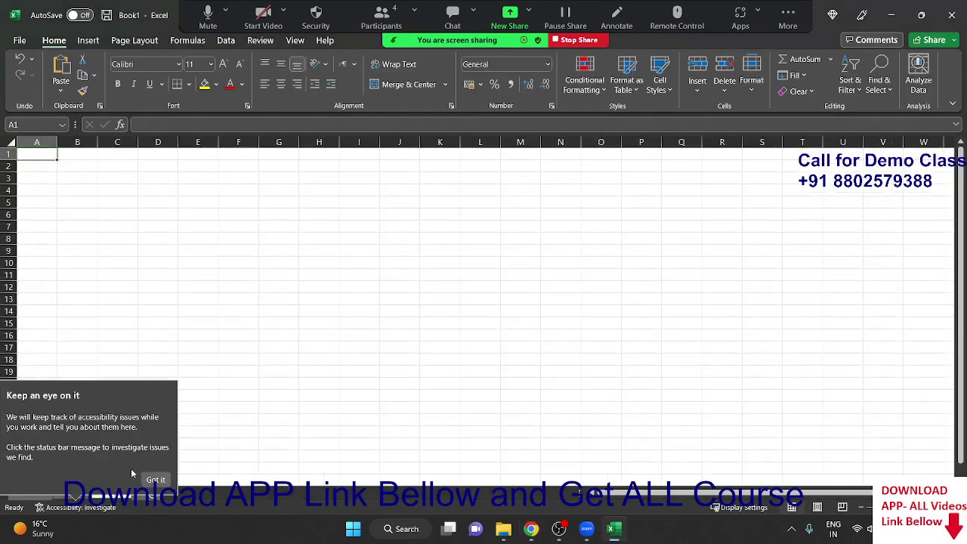
left_click(76, 296)
scroll(73, 295, "up", 4, "ctrl")
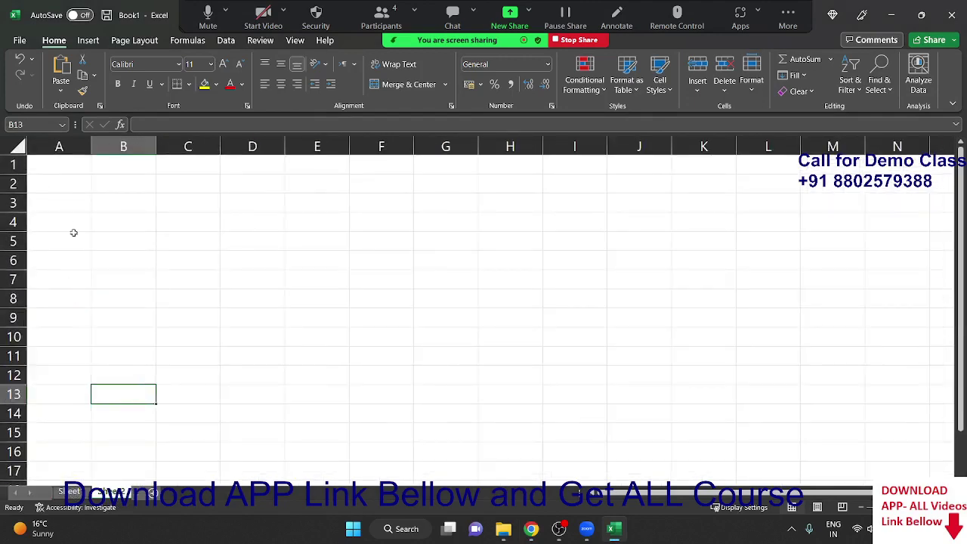
scroll(76, 226, "up", 3, "ctrl")
left_click(83, 199)
left_click(80, 184)
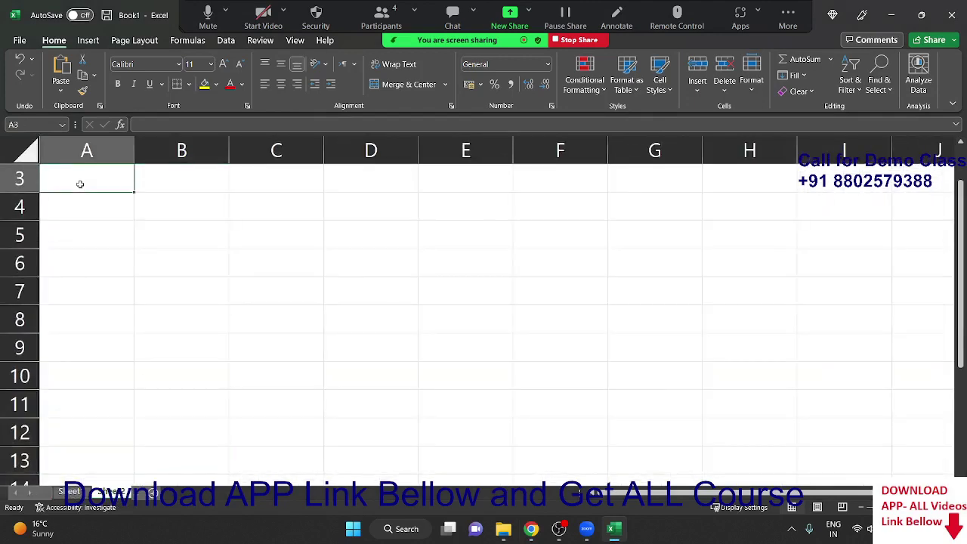
type("Qty")
key("Tab")
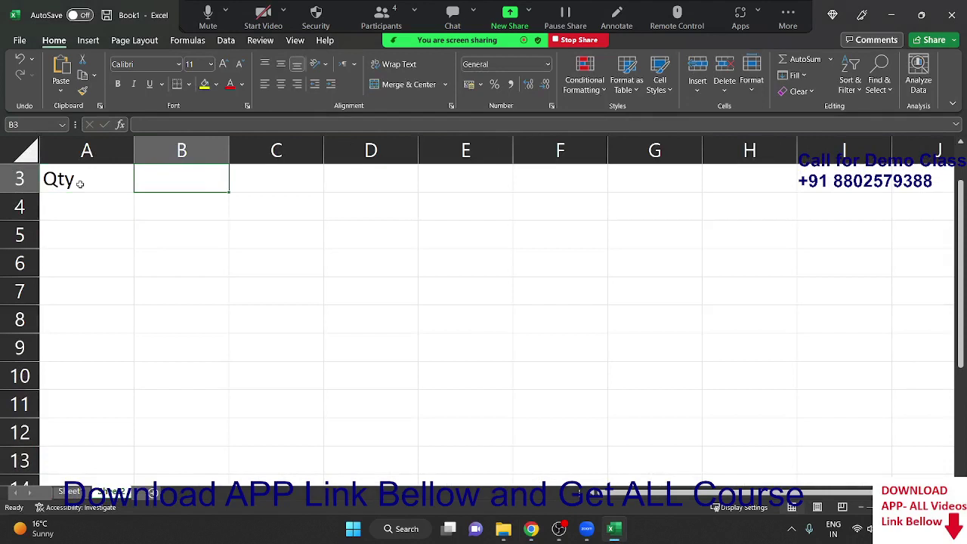
type("MRP")
key("Return")
Enter the Qty values 52, 63, 63, 63 in A4:A7
type("5")
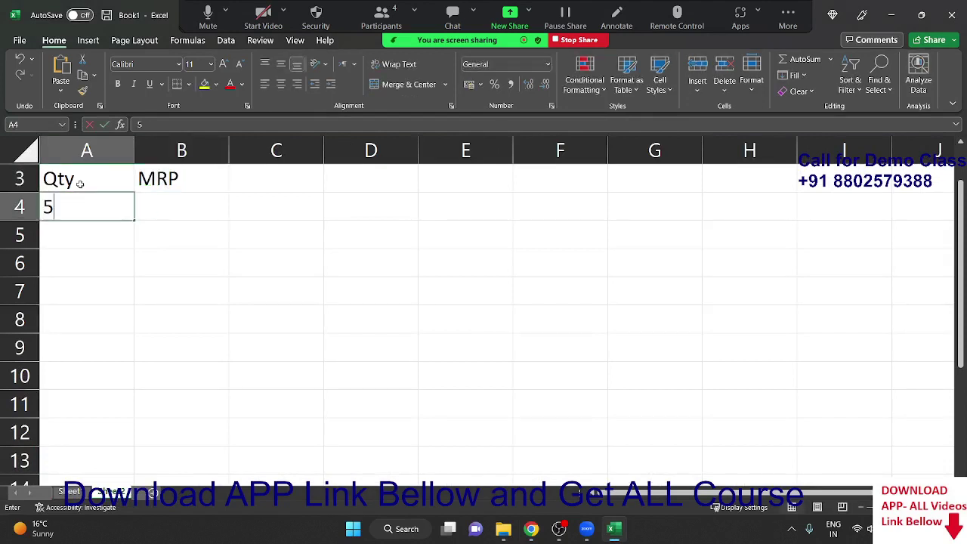
type("2")
key("Return")
type("63")
key("Return")
type("63 ")
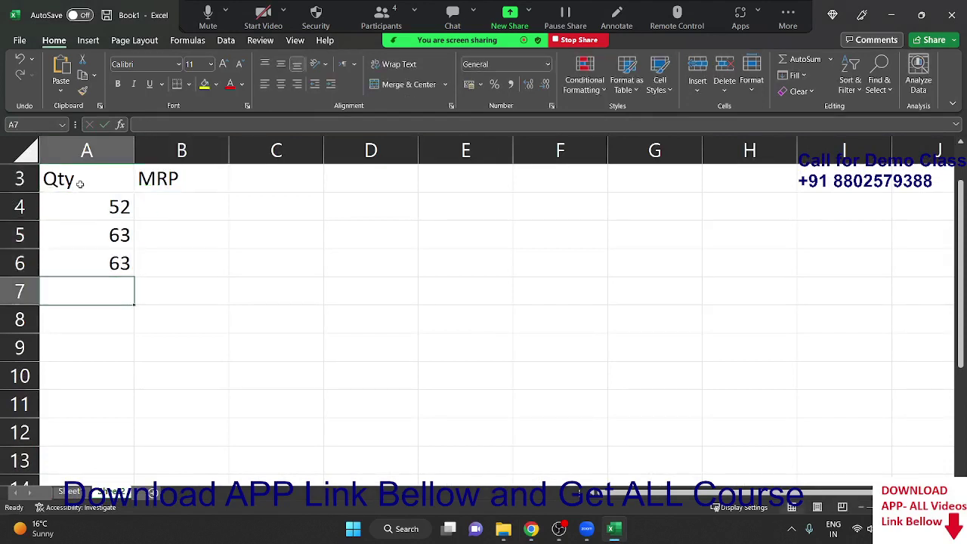
type("63")
key("Return")
key("Up")
key("Up")
key("Up")
key("Up")
Enter the MRP values 65, 256, 85, 36 in B4:B7
key("Right")
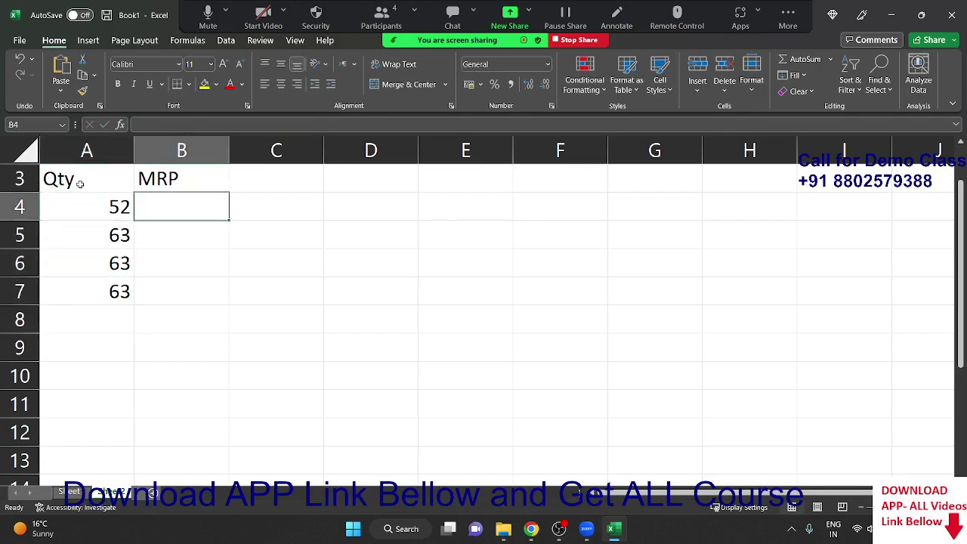
type("65")
key("Return")
type("256")
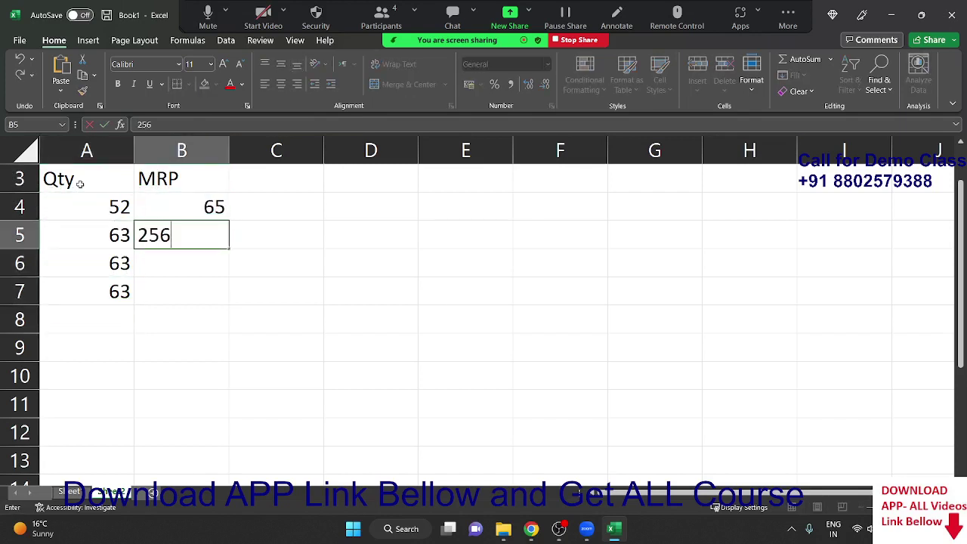
key("Return")
type("85")
key("Return")
type("3")
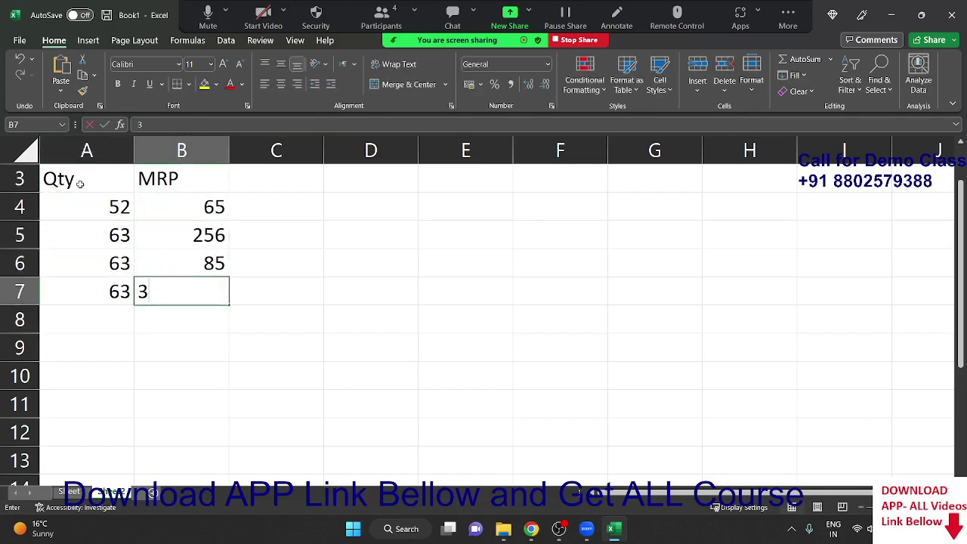
type("6")
key("Return")
key("Up")
key("Up")
key("Up")
key("Up")
Enter the product formula =A4*B4 in C4
key("Right")
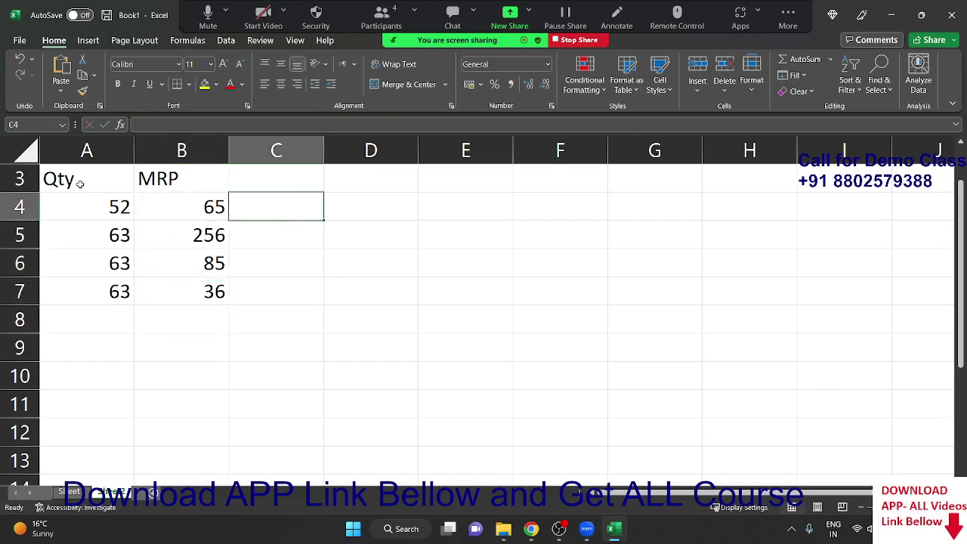
type("=")
key("Left")
key("Left")
type("*")
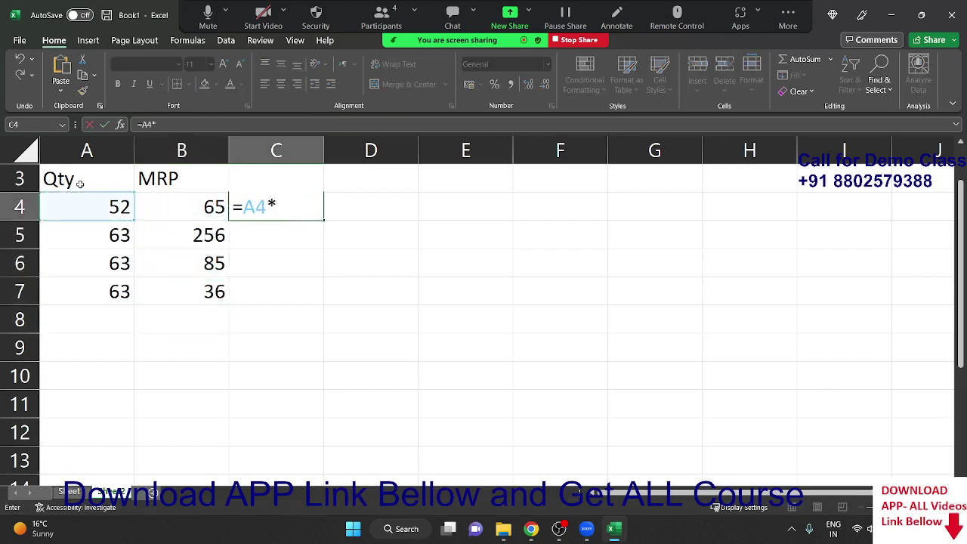
key("Left")
key("Return")
Fill the C4 formula down to C7 with Ctrl+D, then clear C4:C7
key("Left")
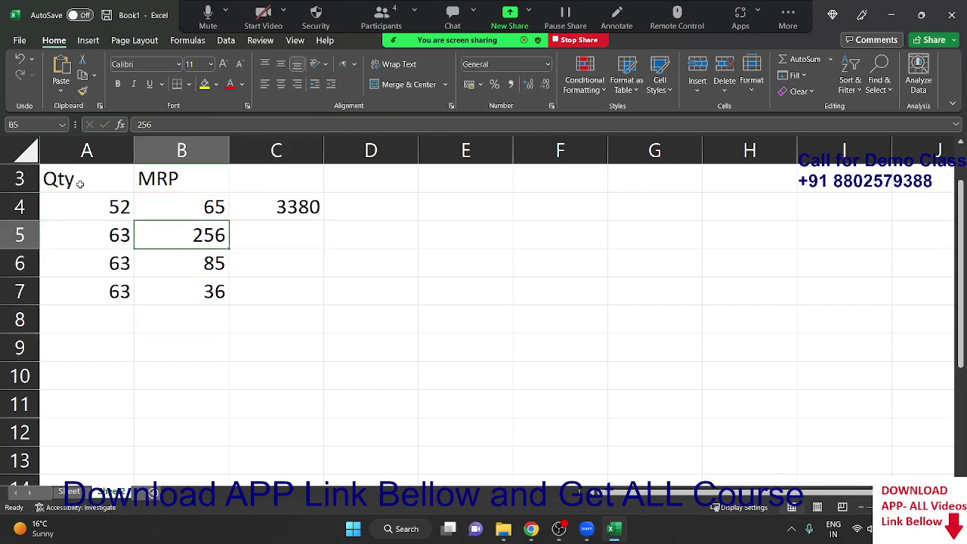
key("Down")
key("Down")
key("Right")
key("ctrl+shift+Up")
key("ctrl+d")
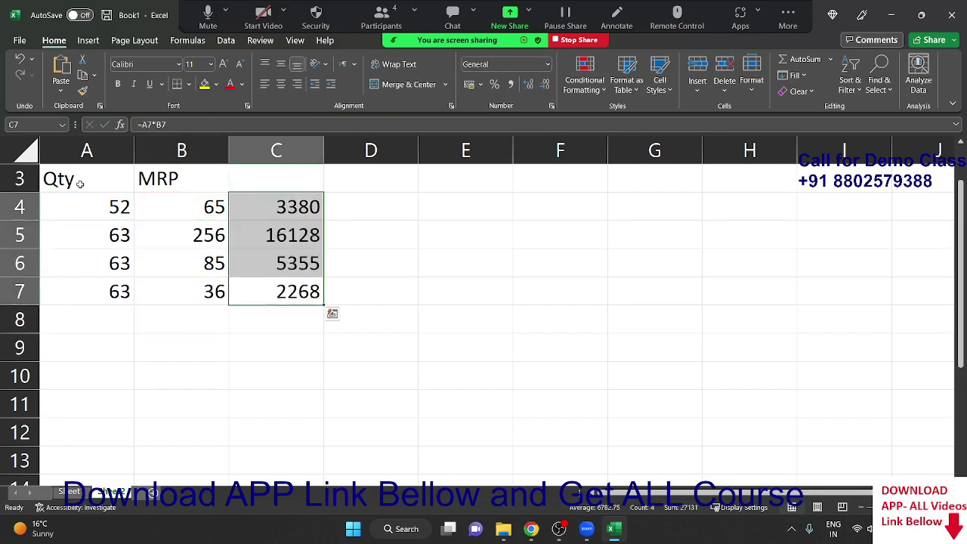
key("Delete")
key("shift+Down")
key("shift+Down")
key("shift+Down")
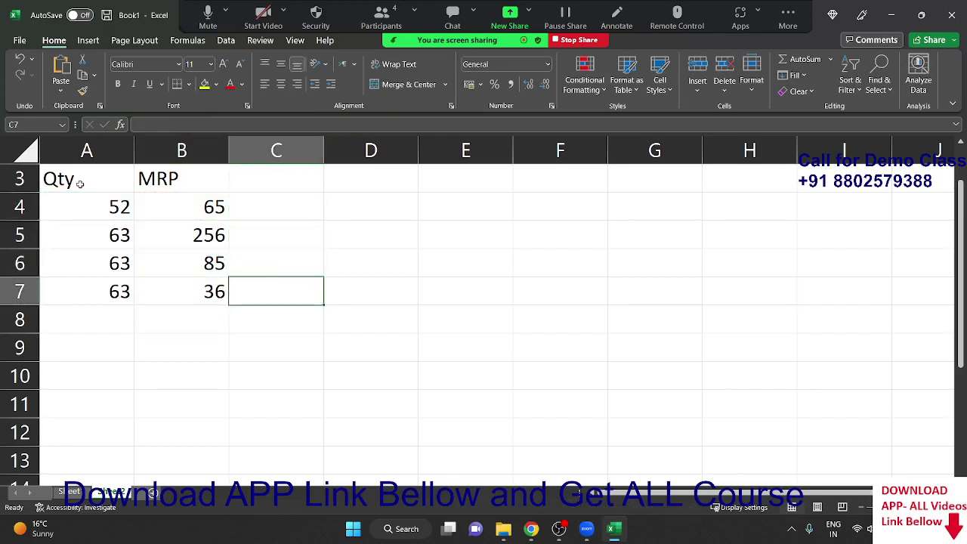
Enter =A4:A7*B4:B7 in C4 so 3380, 16128, 5355, 2268 spill down, dismissing the tip
key("Up")
key("Up")
key("Up")
type("=")
key("Left")
key("Left")
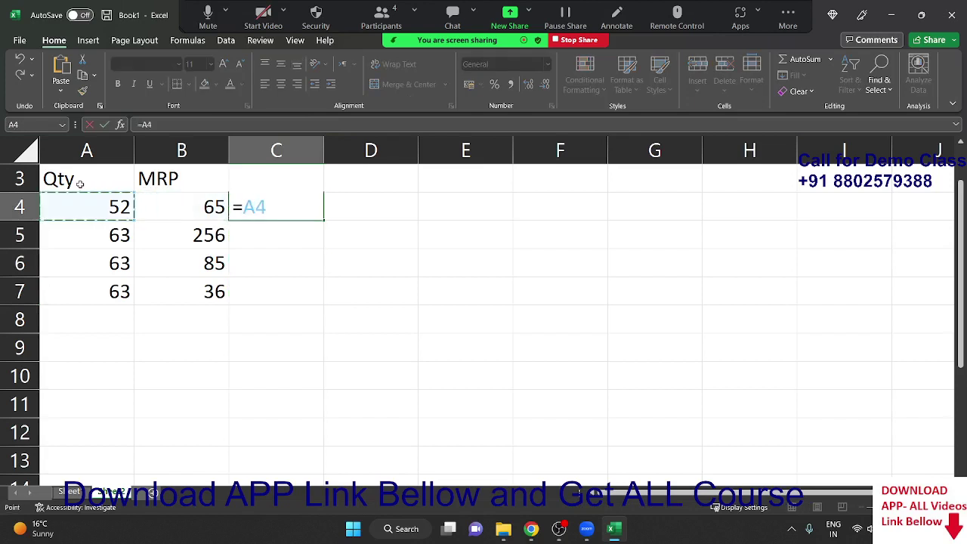
key("shift+Down")
key("shift+Down")
key("shift+Down")
type("*")
key("Left")
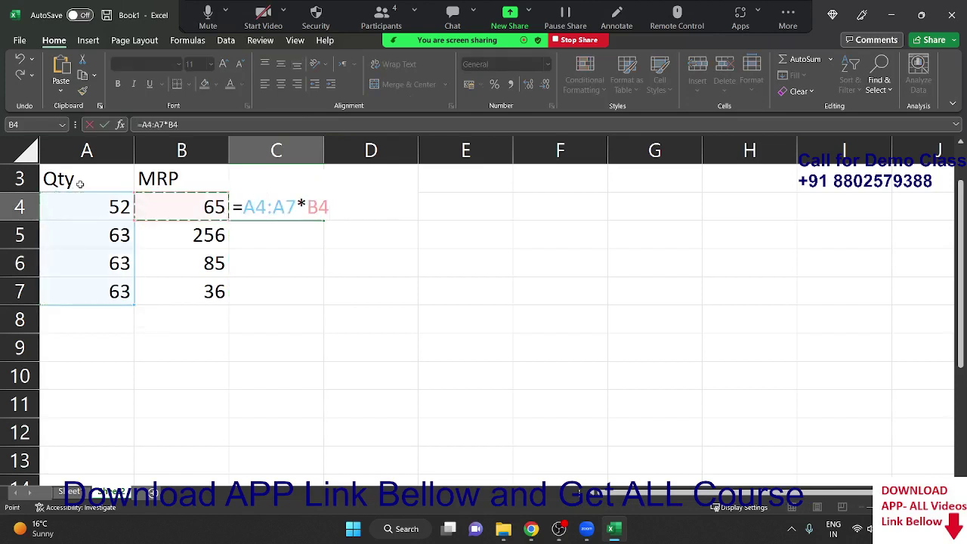
key("shift+Down")
key("shift+Down")
key("shift+Down")
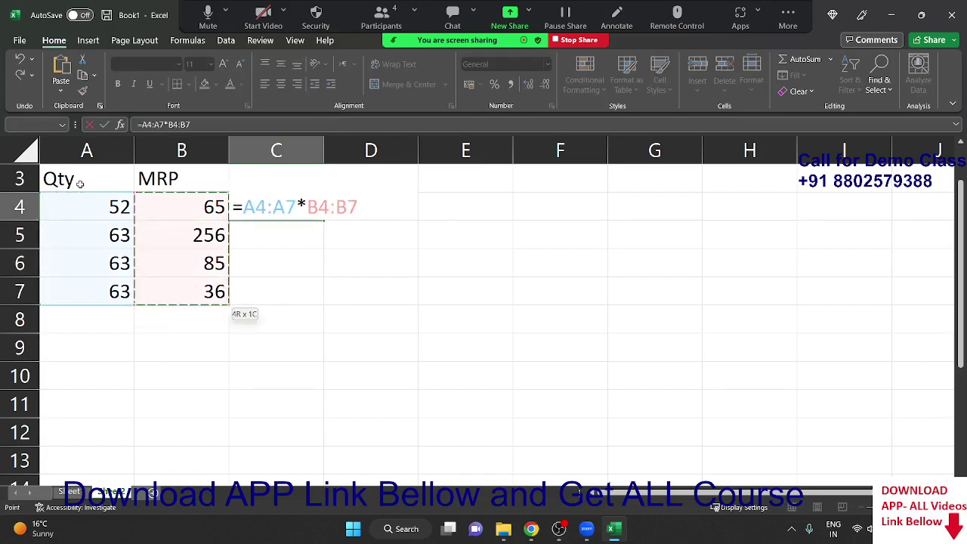
key("Return")
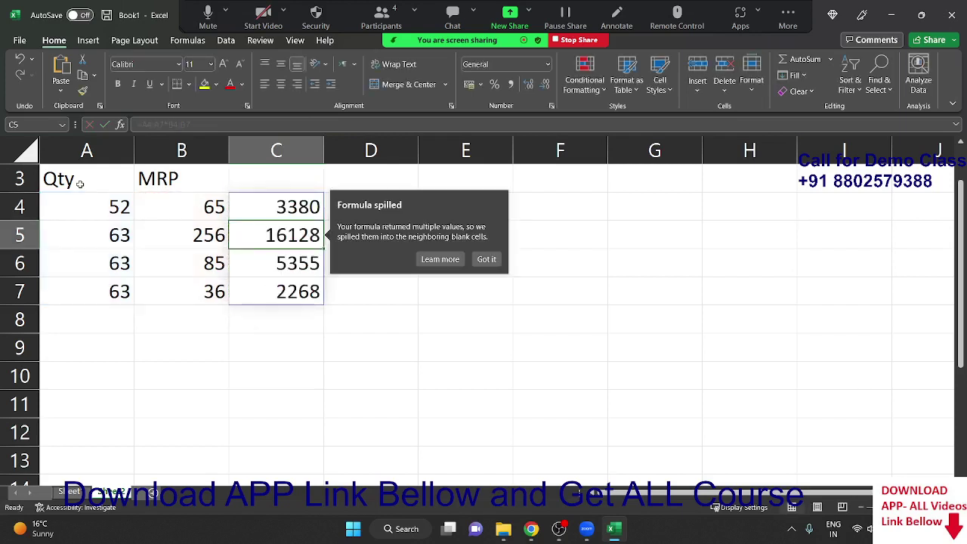
left_click(484, 259)
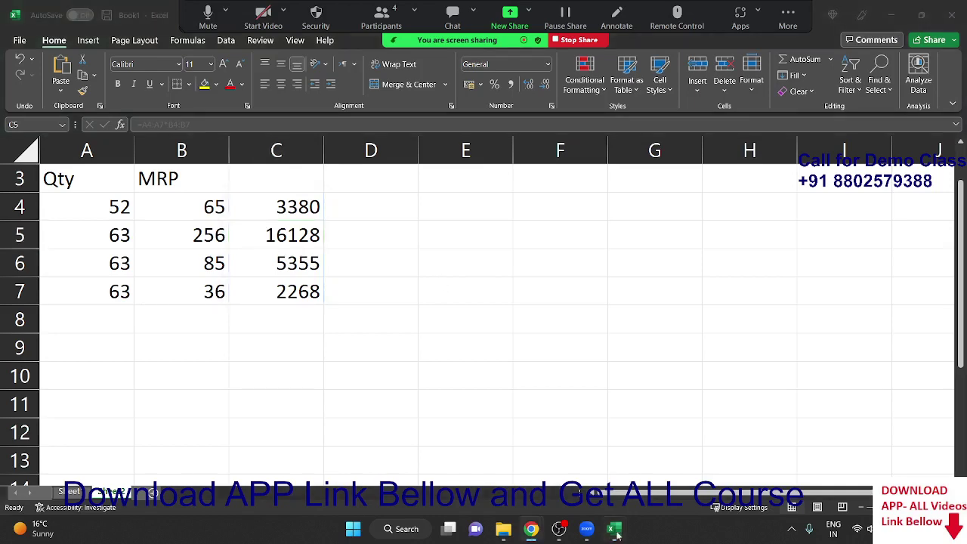
mouse_move(531, 529)
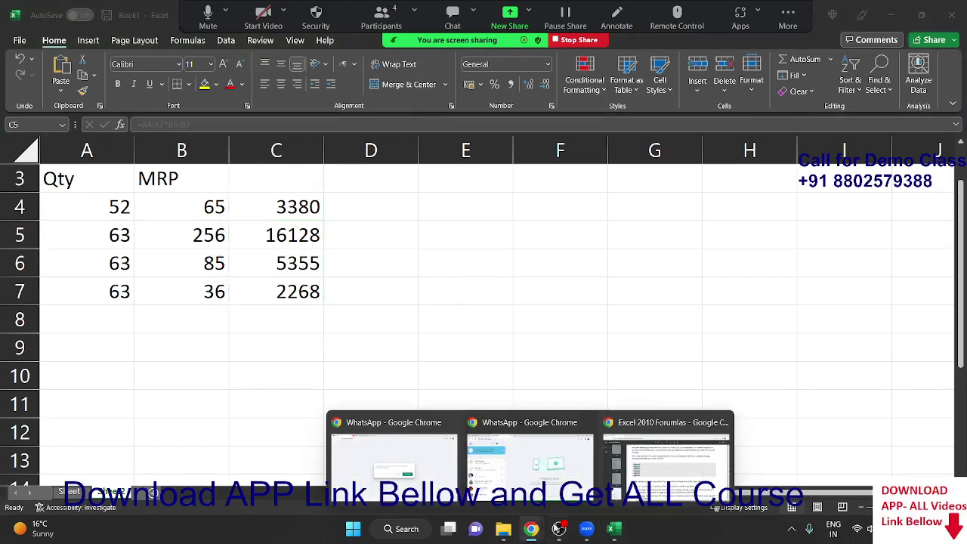
left_click(665, 461)
scroll(264, 344, "down", 3)
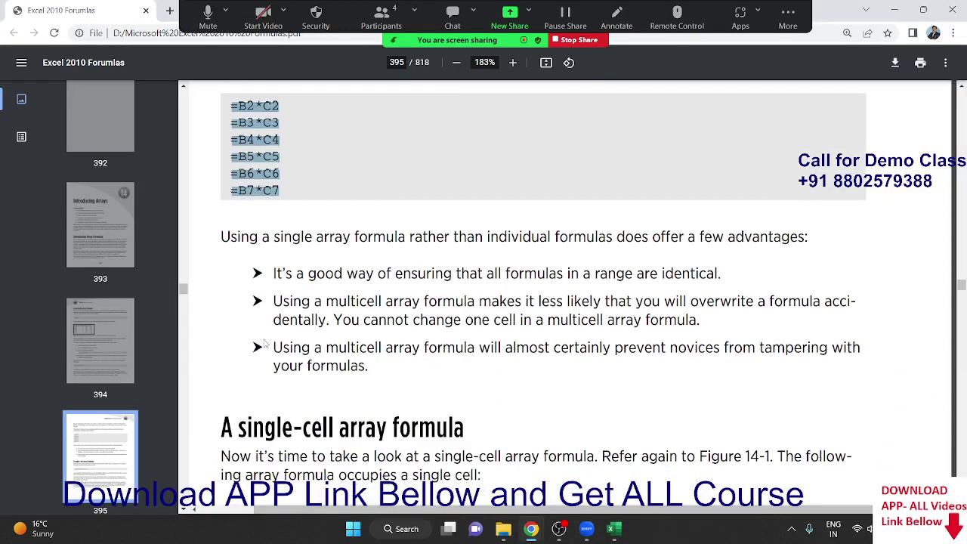
scroll(262, 336, "down", 1)
double_click(261, 333)
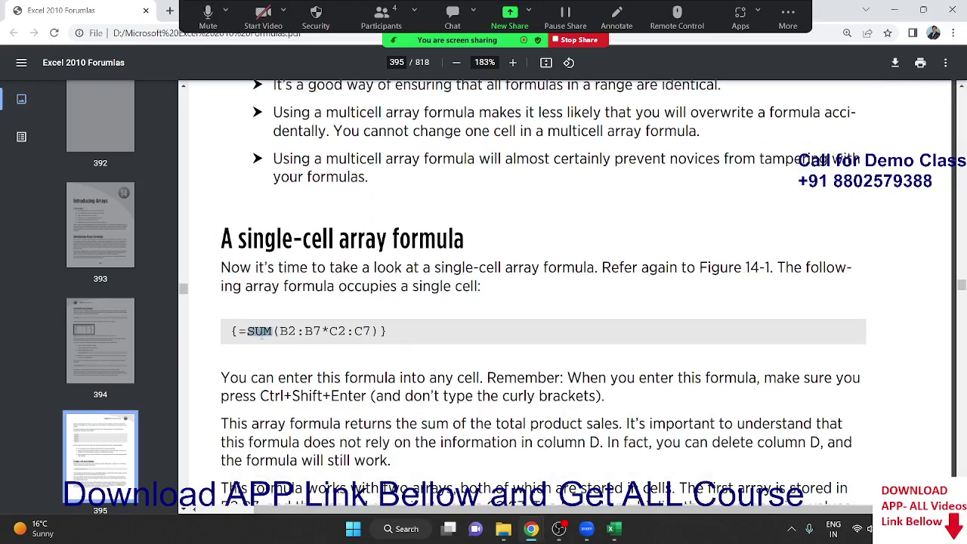
left_click(331, 345)
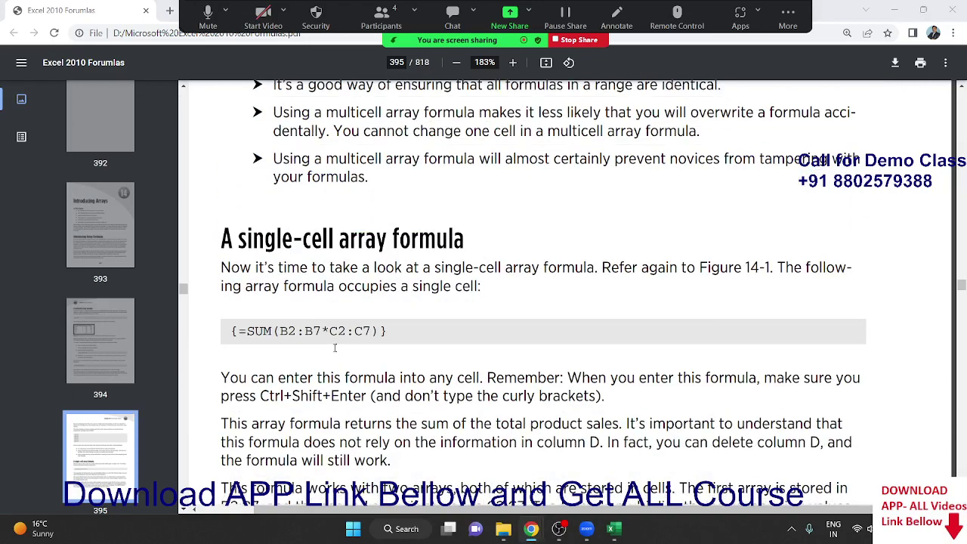
key("alt+Tab")
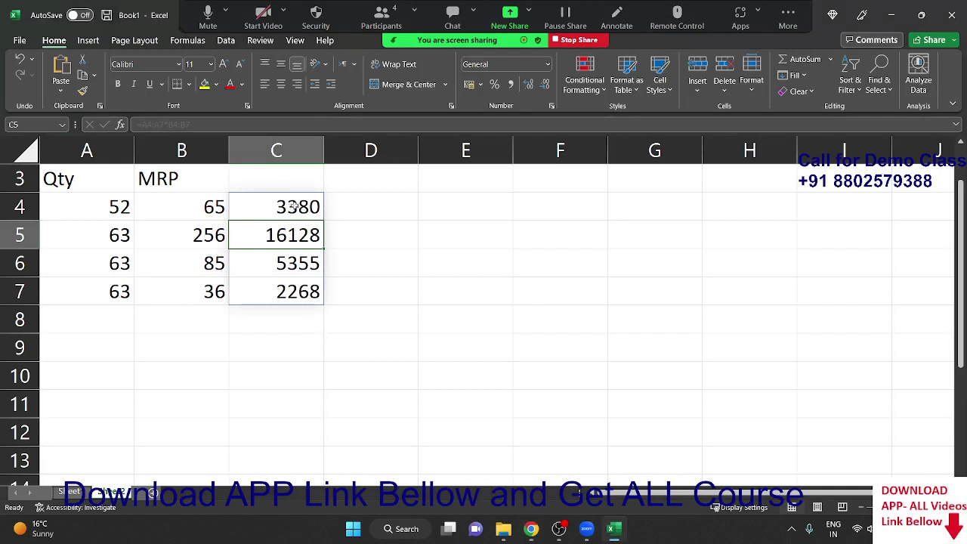
Clear the spilled products in C4:C7
left_click_drag(287, 207, 280, 281)
key("Delete")
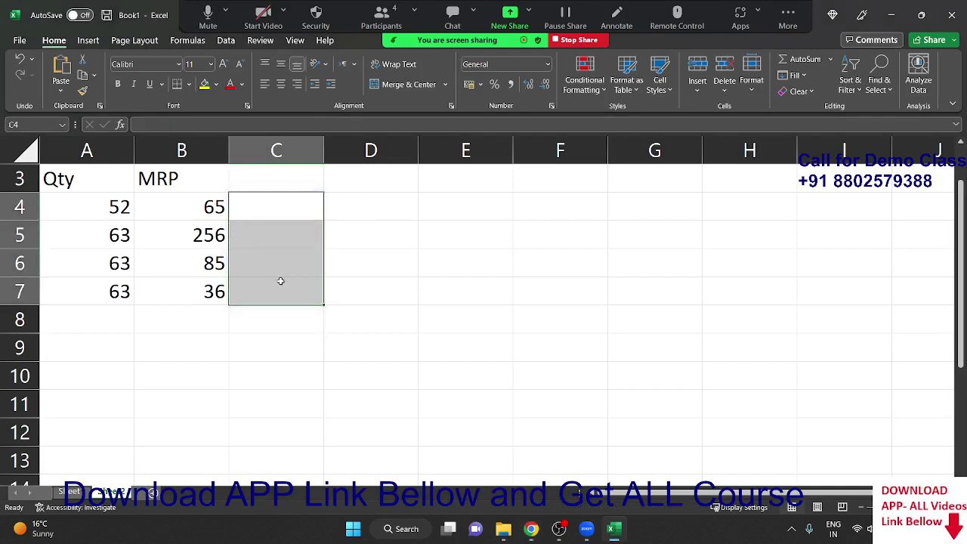
key("Down")
key("Down")
key("Down")
key("Down")
key("Left")
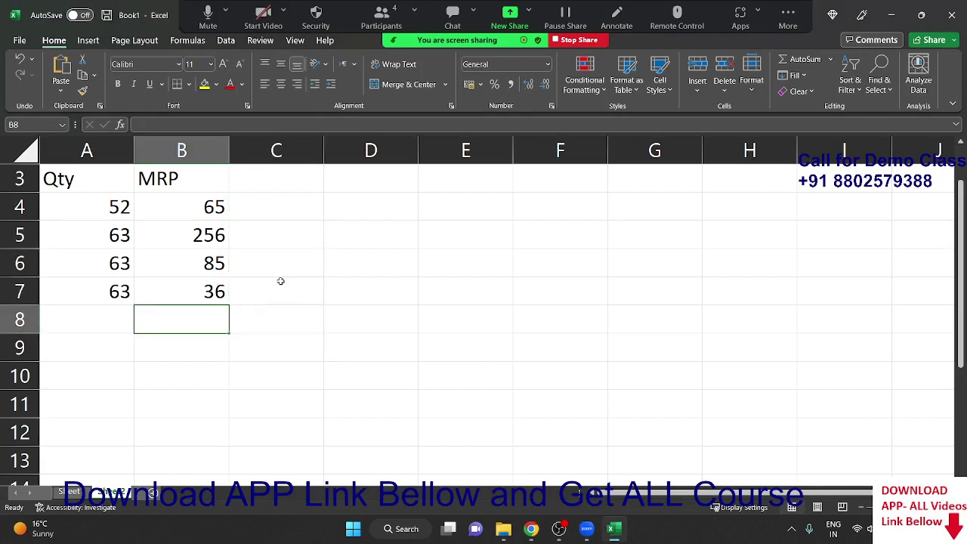
Enter =SUM(A4:A7*B4:B7) in B8, giving a total of 27131
type("=sum")
key("Tab")
key("Up")
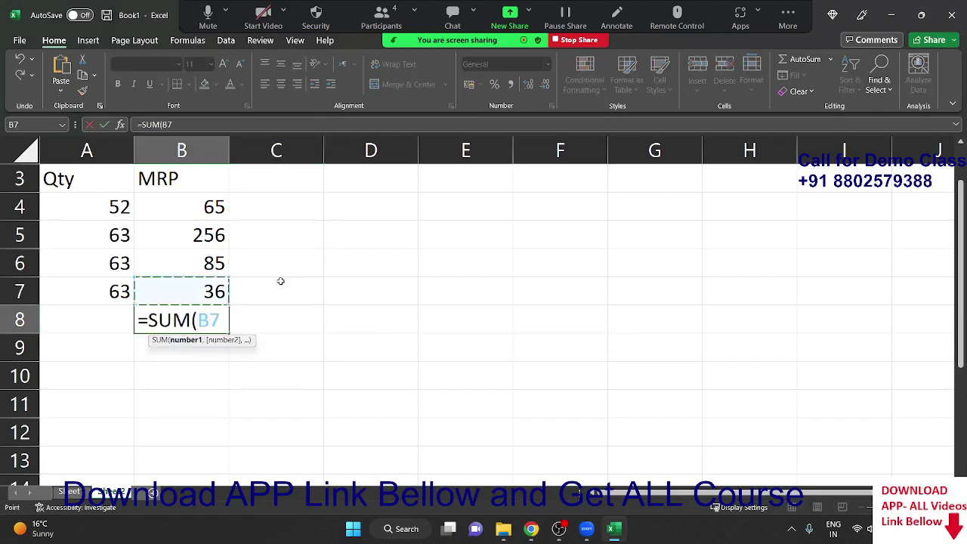
key("Left")
key("shift+Up")
key("shift+Up")
key("shift+Up")
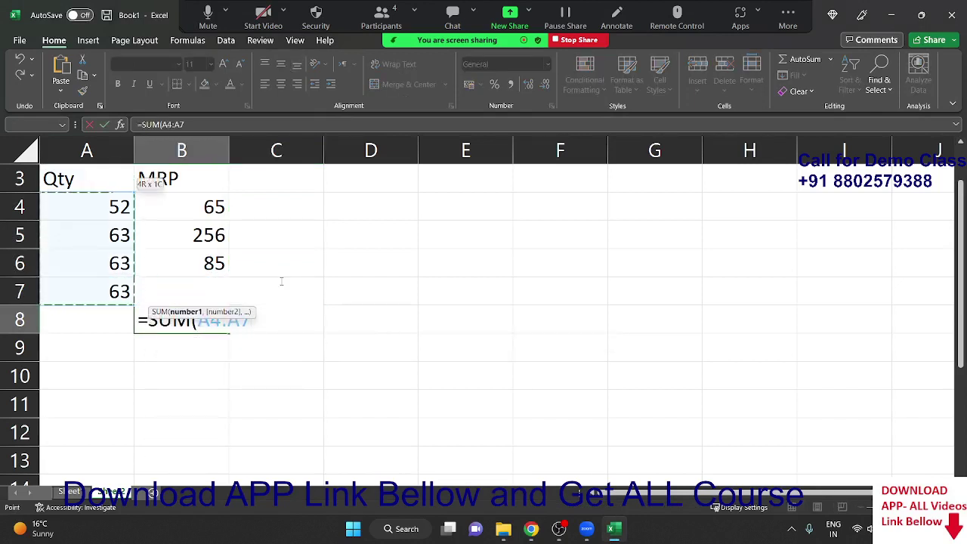
type("*")
key("Up")
key("Up")
key("Down")
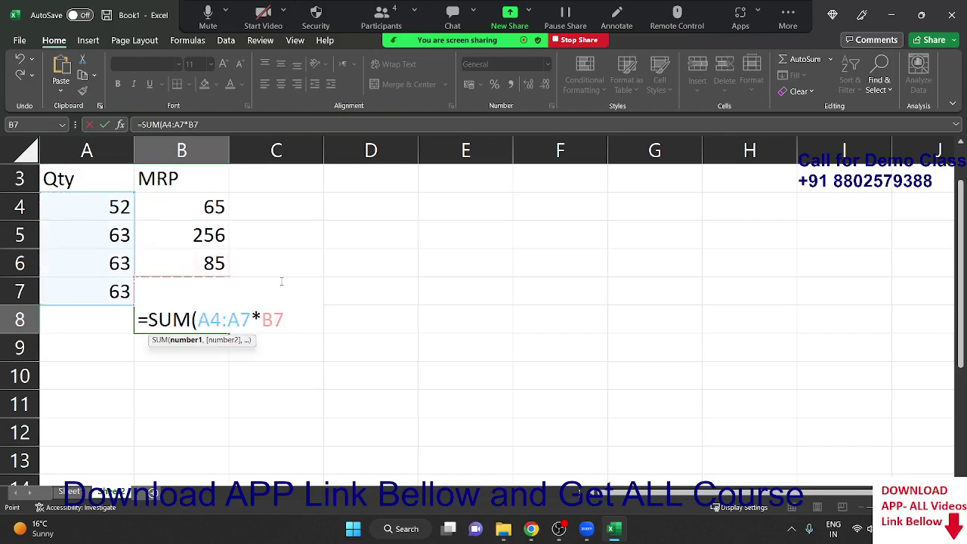
key("shift+Up")
key("shift+Up")
key("shift+Up")
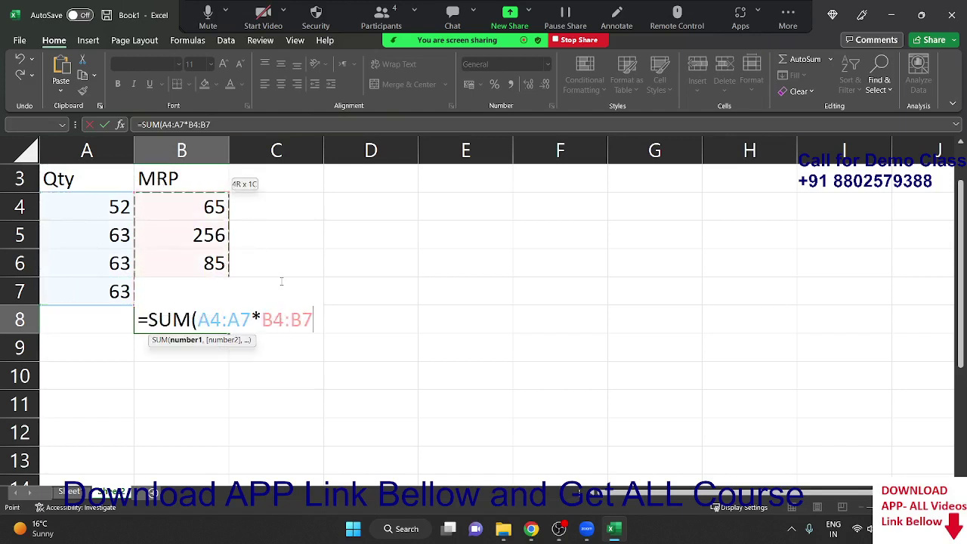
key("Return")
Review the B8 total formula, then switch back to the Chrome PDF guide
key("Up")
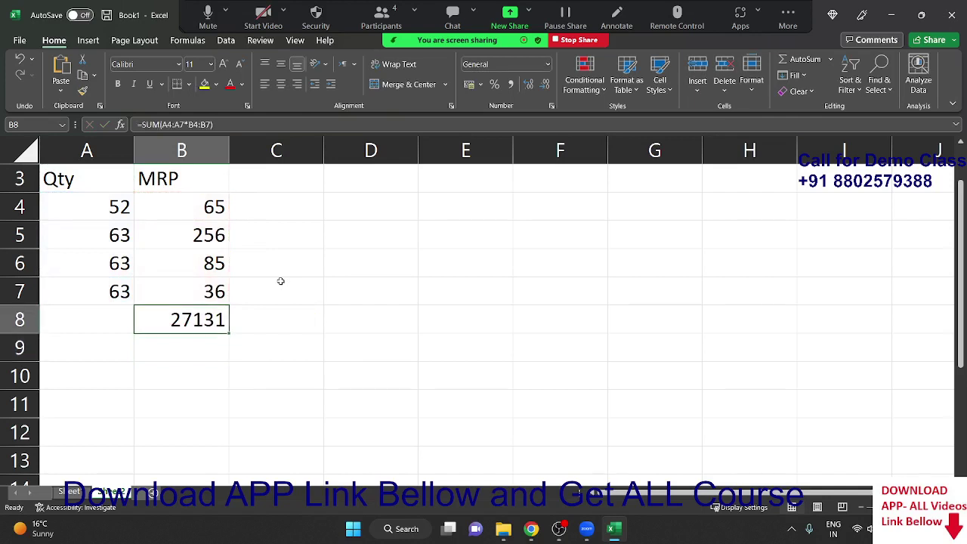
key("Up")
key("Right")
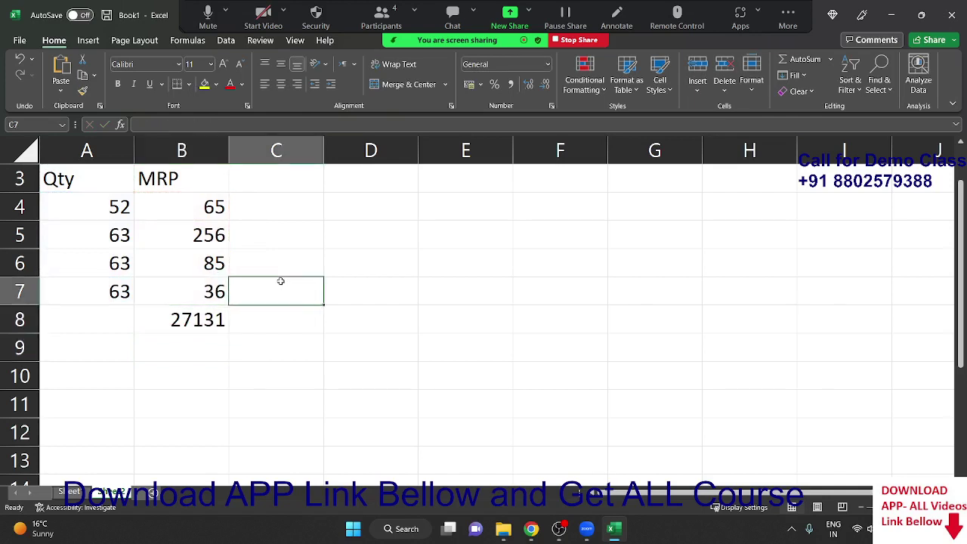
key("shift+Up")
key("shift+Up")
key("shift+Up")
key("Down")
key("Down")
key("Left")
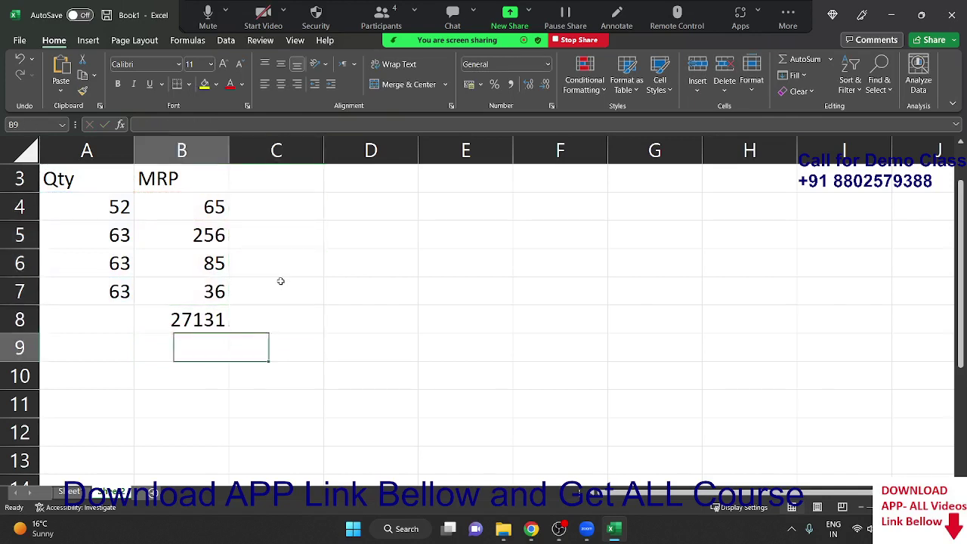
key("Up")
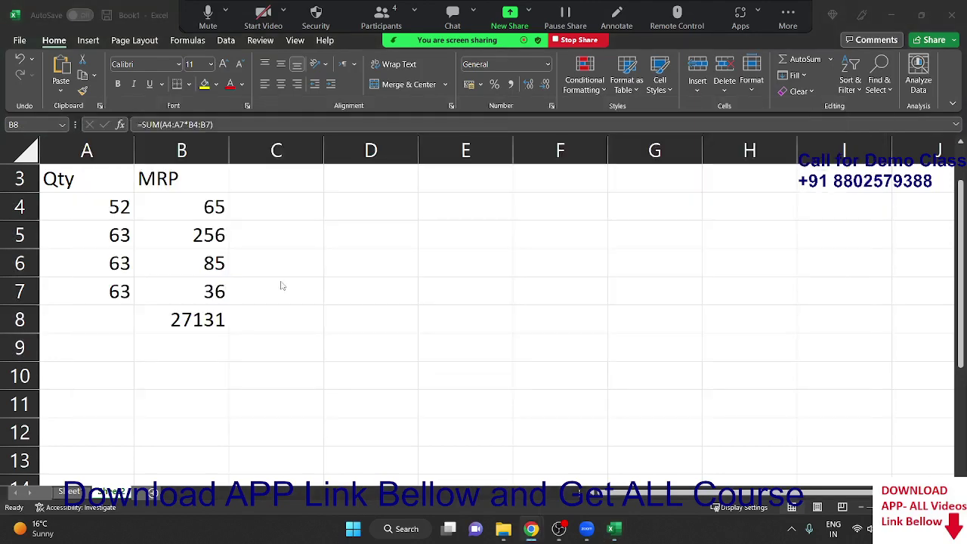
key("alt+Tab")
key("alt+Tab")
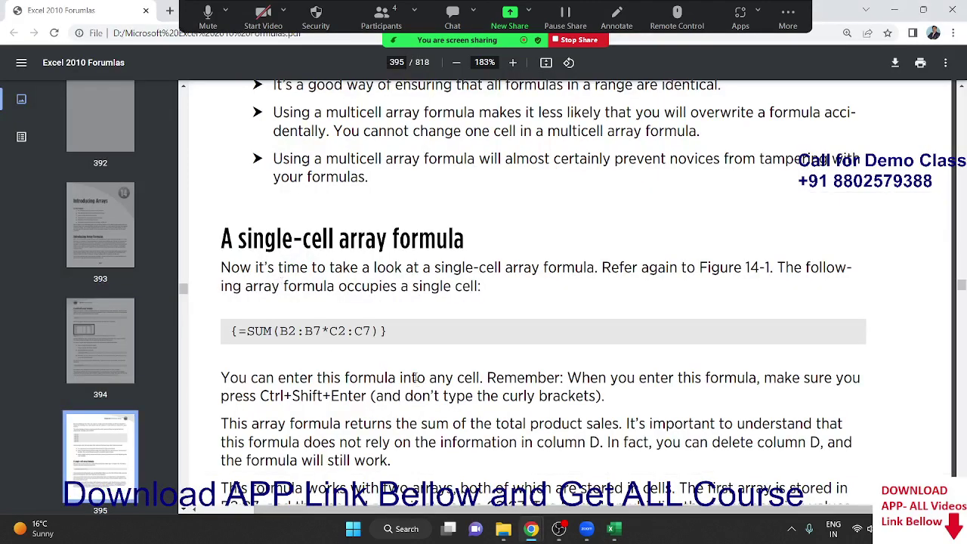
Highlight the 'A single-cell array formula' heading and scroll on to page 397
triple_click(280, 240)
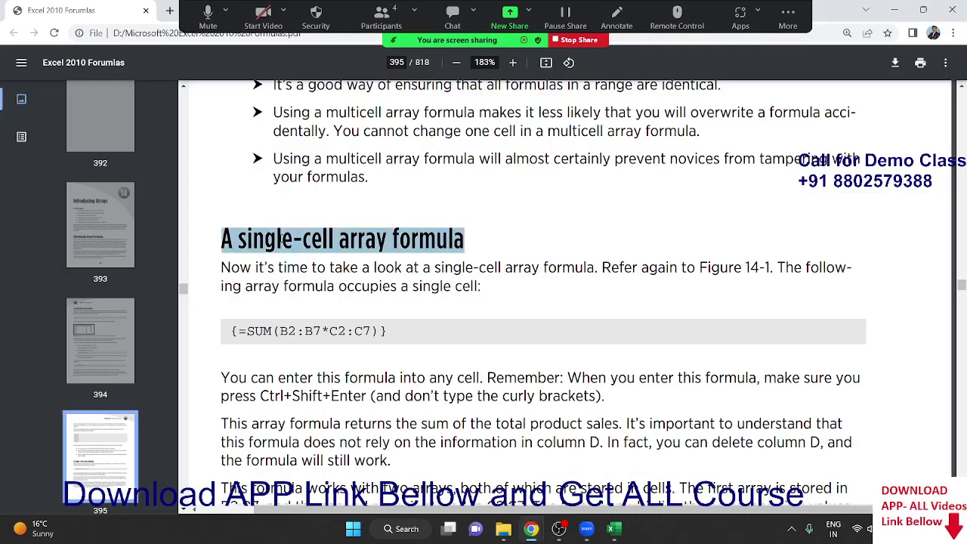
scroll(348, 346, "up", 3)
scroll(348, 346, "down", 5)
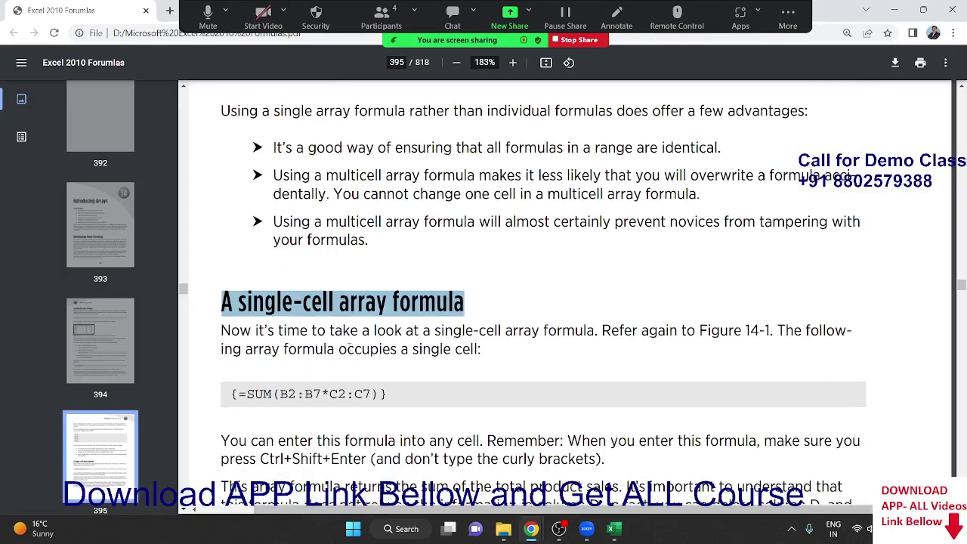
scroll(348, 346, "down", 1)
scroll(348, 346, "down", 3)
scroll(348, 346, "down", 3)
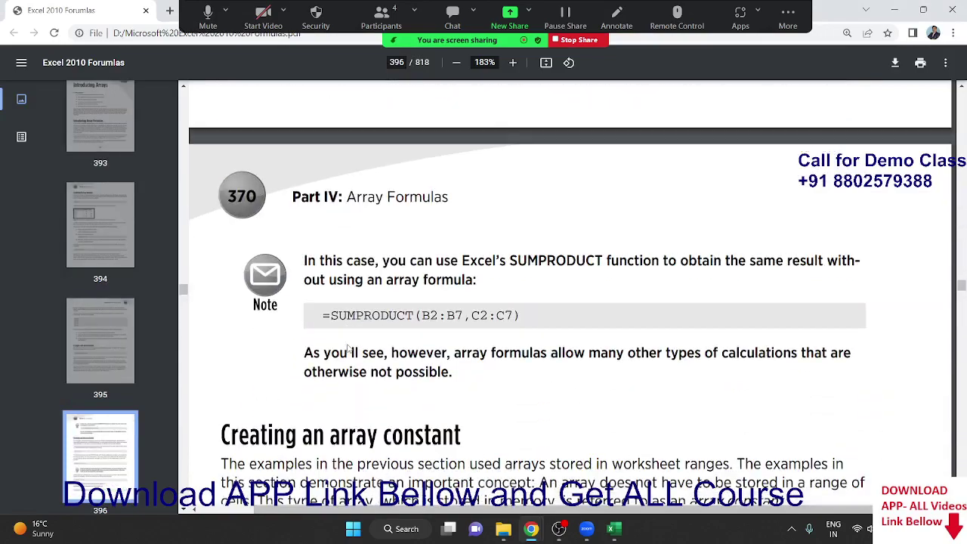
scroll(348, 346, "down", 2)
scroll(345, 343, "down", 3)
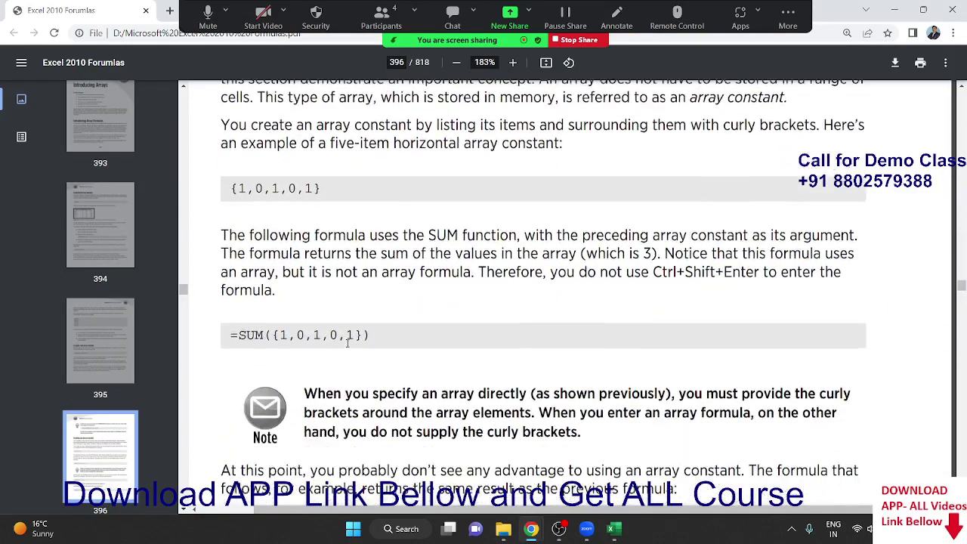
scroll(346, 342, "down", 1)
scroll(345, 342, "down", 1)
scroll(347, 343, "down", 2)
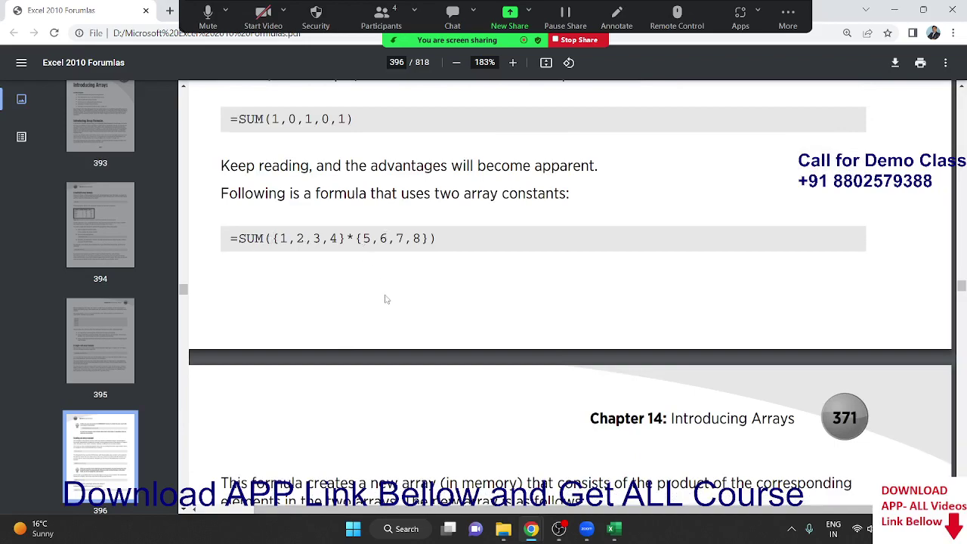
scroll(384, 298, "down", 2)
scroll(385, 300, "down", 2)
scroll(384, 298, "down", 2)
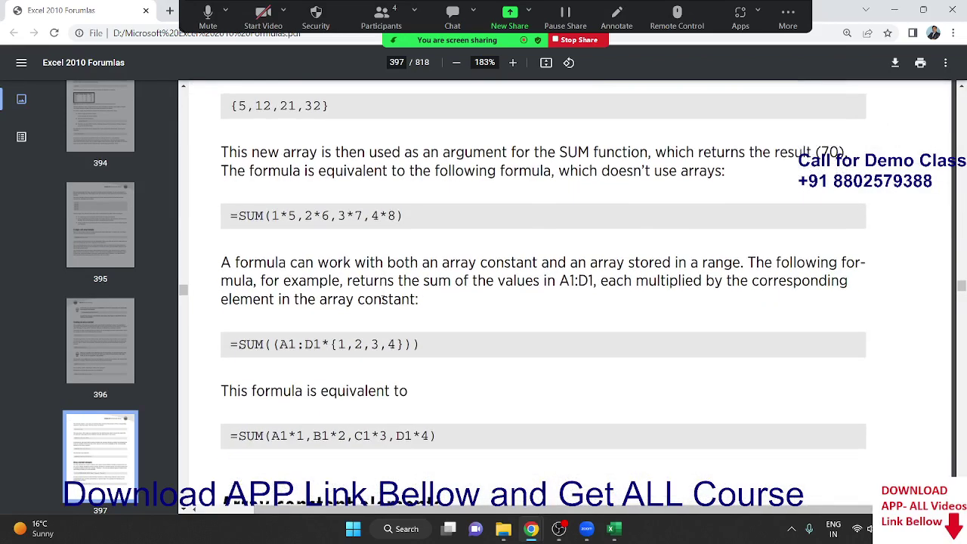
scroll(383, 300, "down", 2)
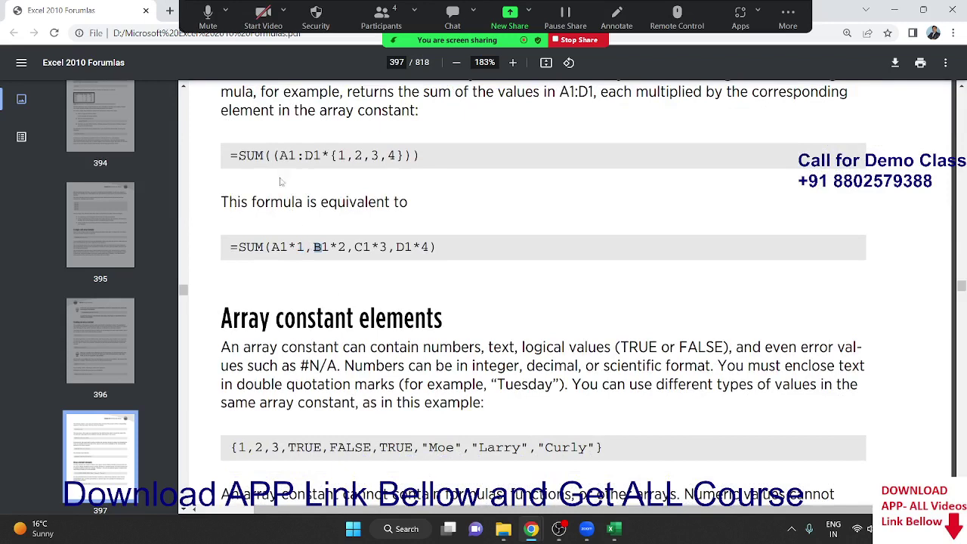
Highlight the A1:D1* array constant example and its equivalent SUM formula
left_click_drag(279, 155, 326, 155)
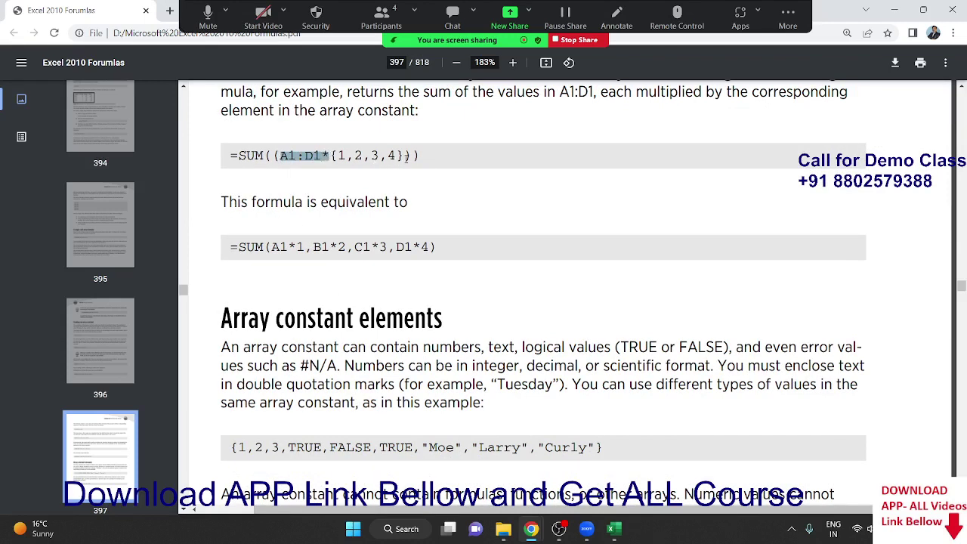
double_click(280, 202)
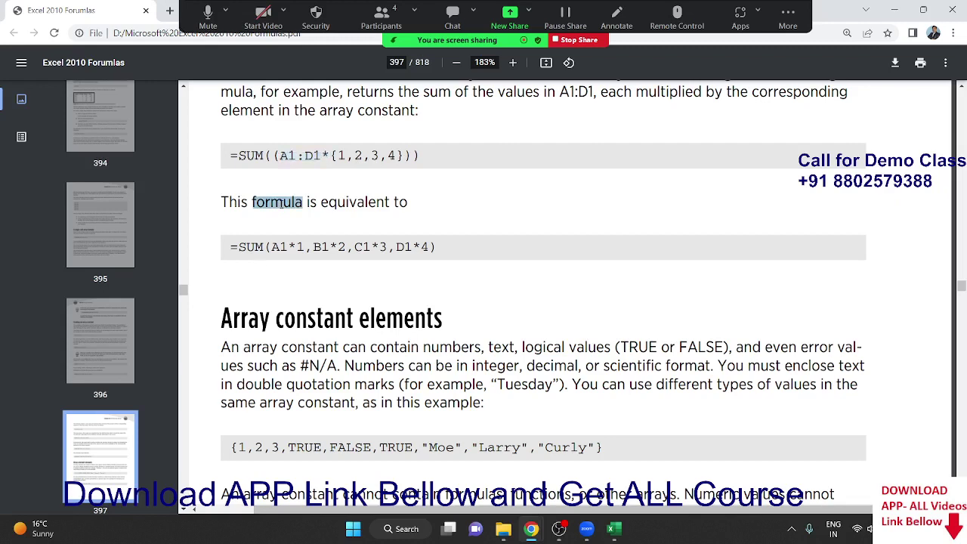
double_click(359, 205)
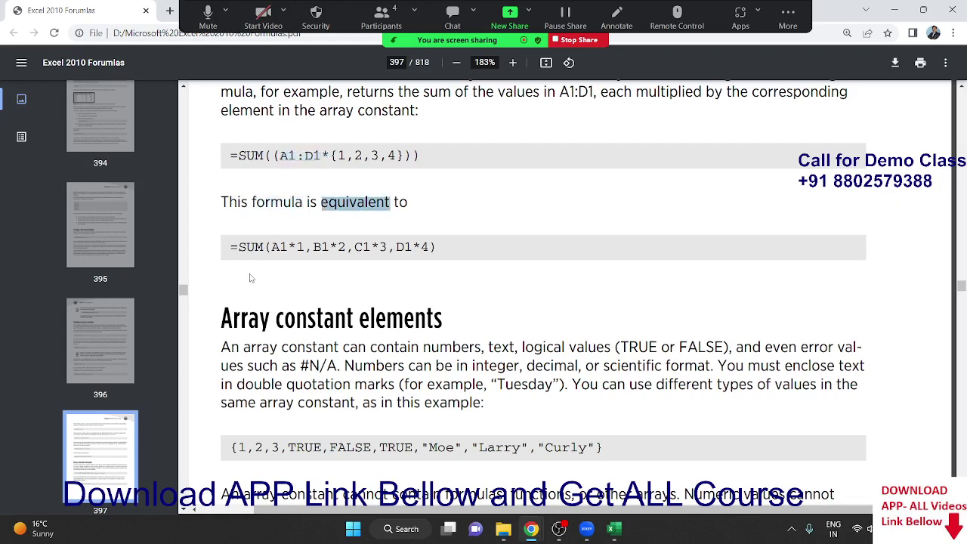
left_click(242, 255)
left_click_drag(232, 247, 438, 248)
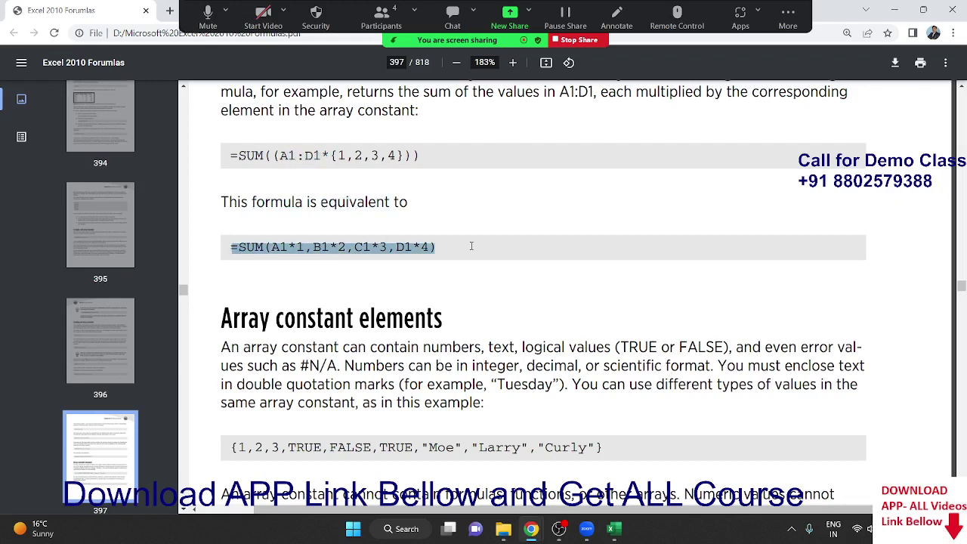
scroll(477, 302, "down", 2)
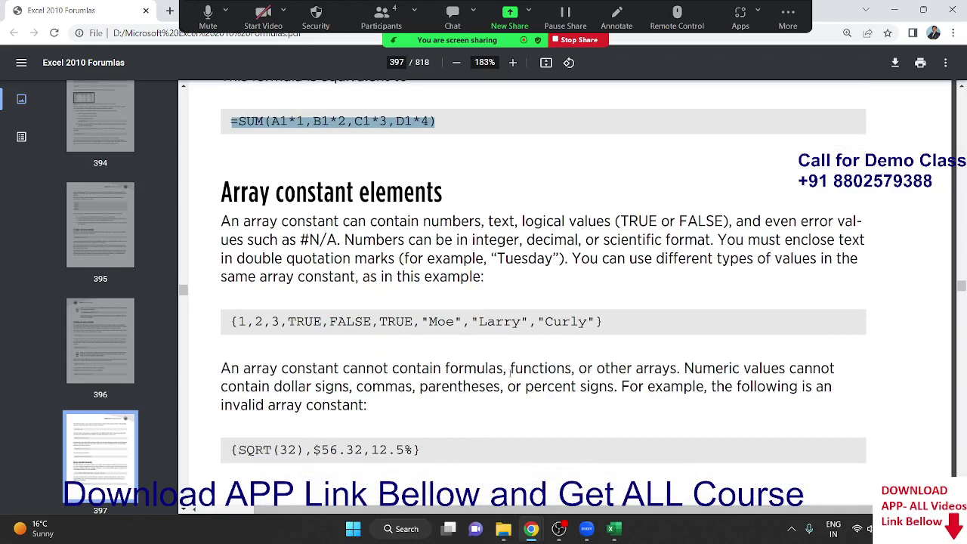
Scroll the PDF to page 399 and highlight the 'Two-dimensional arrays' heading
scroll(509, 375, "down", 2)
scroll(509, 374, "down", 4)
scroll(509, 374, "down", 2)
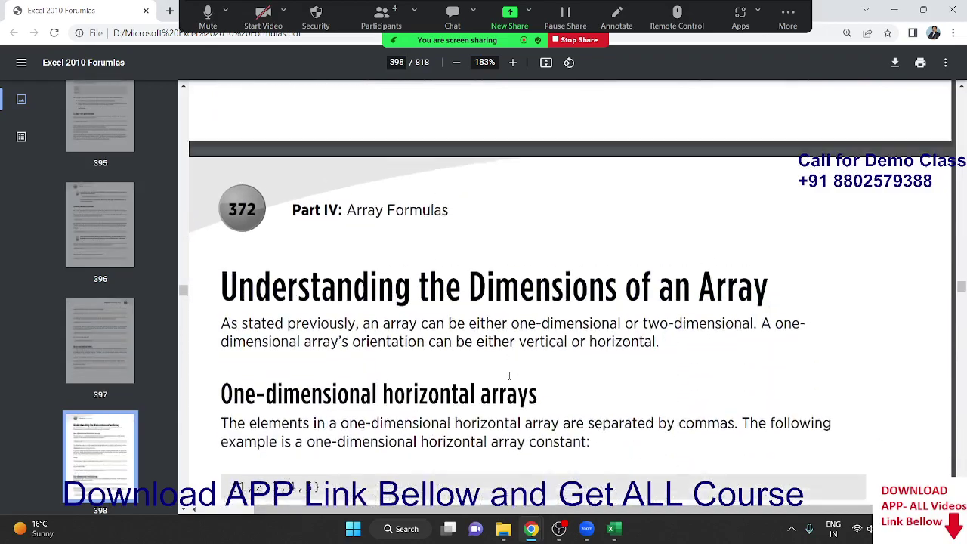
scroll(509, 375, "down", 3)
scroll(509, 375, "down", 1)
scroll(509, 375, "down", 3)
scroll(509, 377, "down", 1)
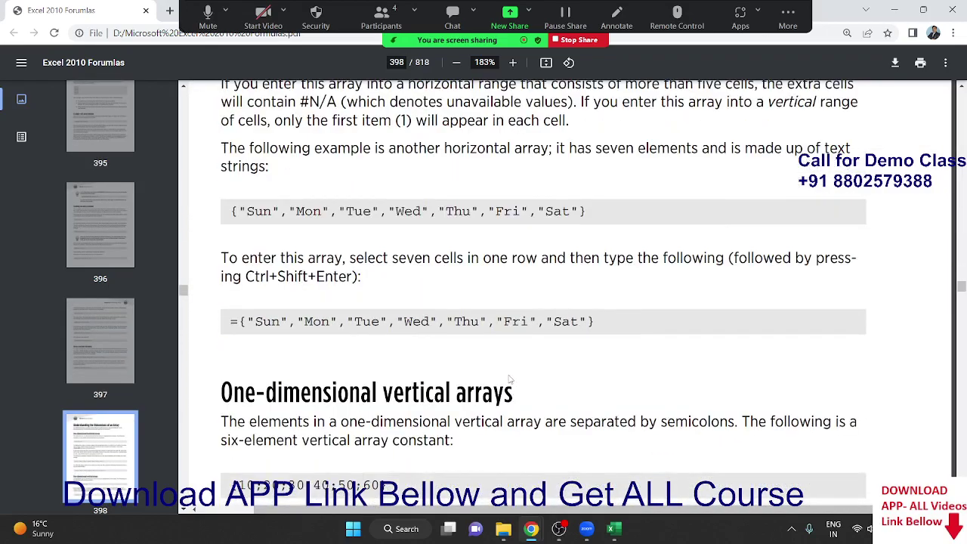
scroll(510, 380, "down", 3)
scroll(509, 378, "down", 3)
scroll(499, 374, "down", 3)
scroll(474, 358, "down", 2)
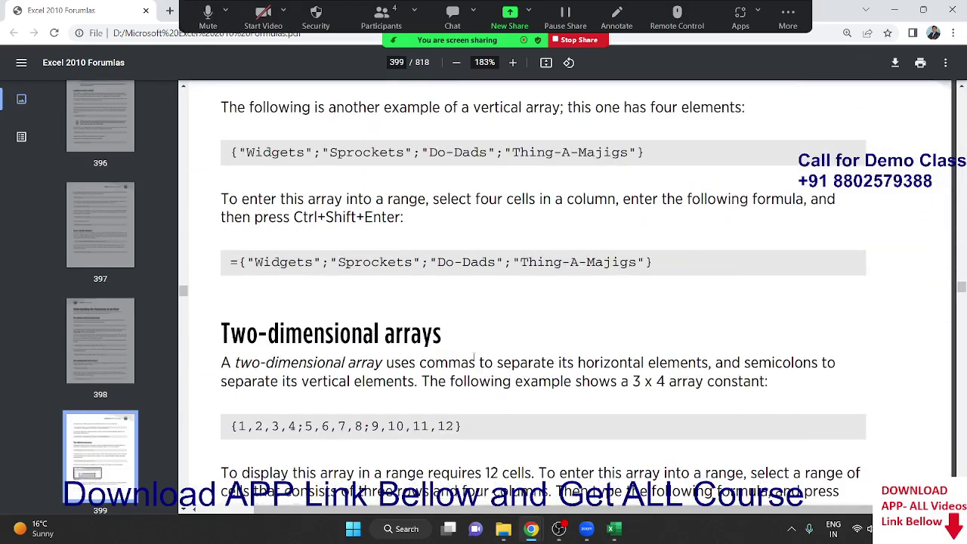
scroll(418, 152, "down", 2)
scroll(433, 350, "down", 2)
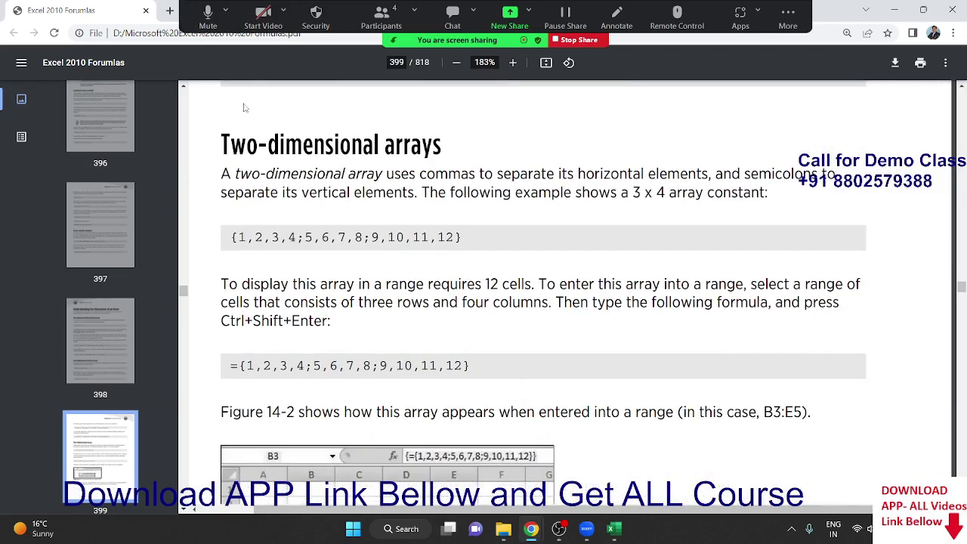
triple_click(303, 145)
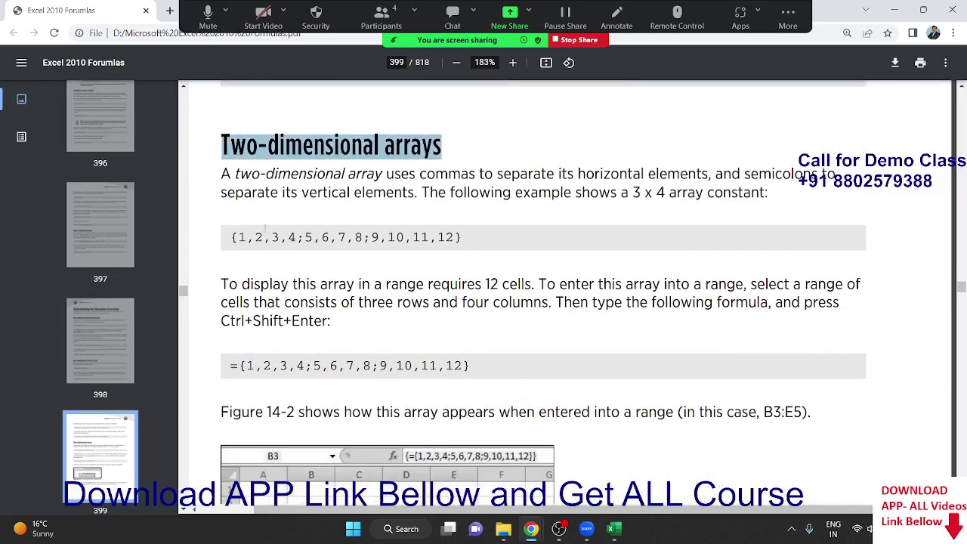
Clear the PDF highlights and switch back to the Book1 Excel workbook
left_click(226, 239)
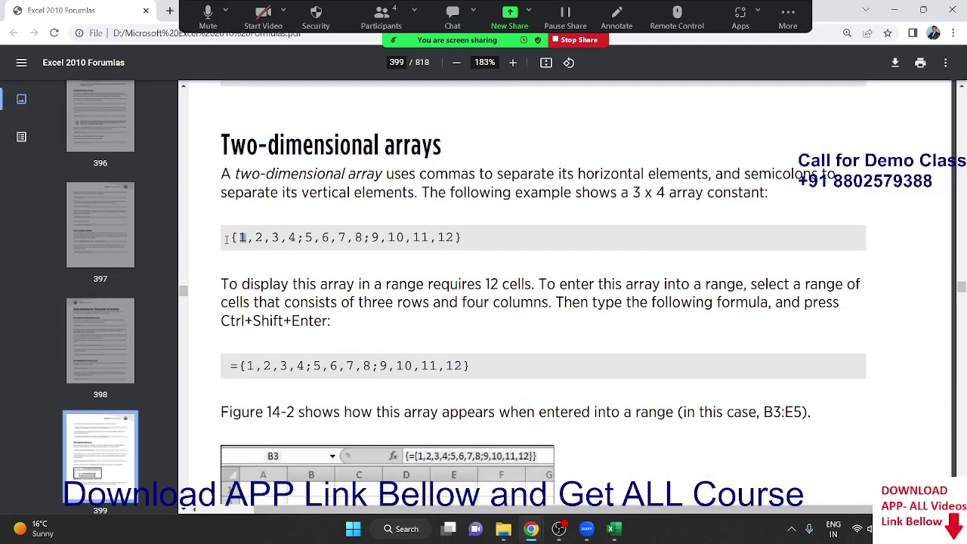
left_click(414, 238)
key("alt+Tab")
key("alt+Tab")
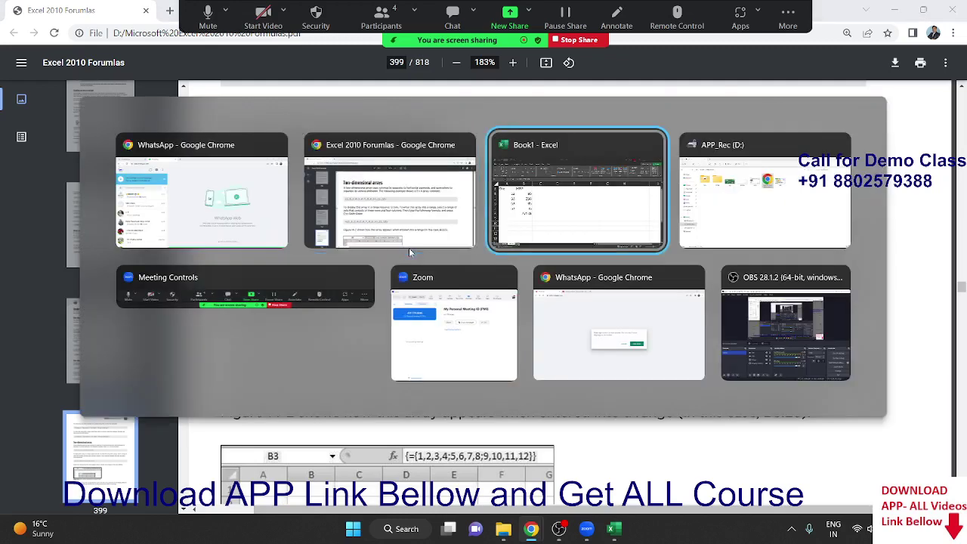
left_click(355, 203)
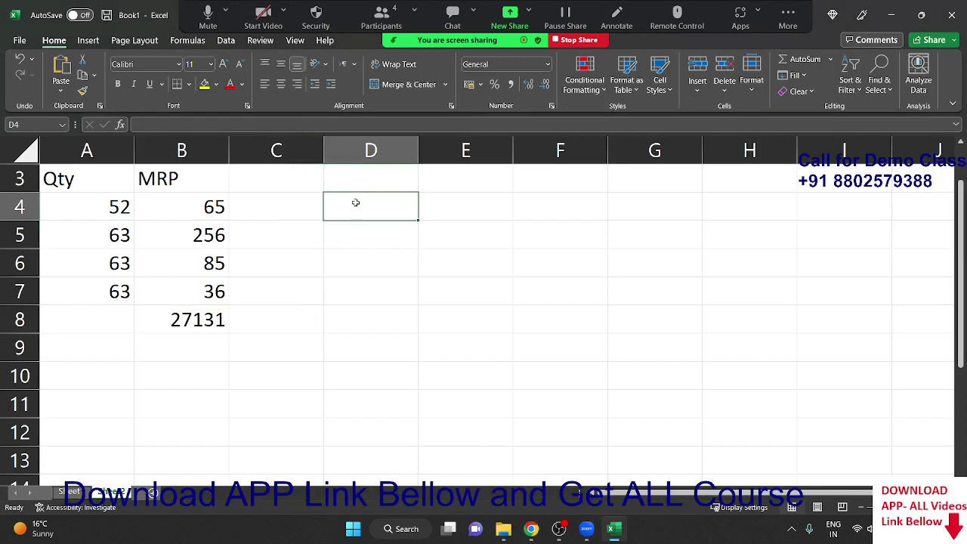
type("1")
key("Tab")
type("2\t3")
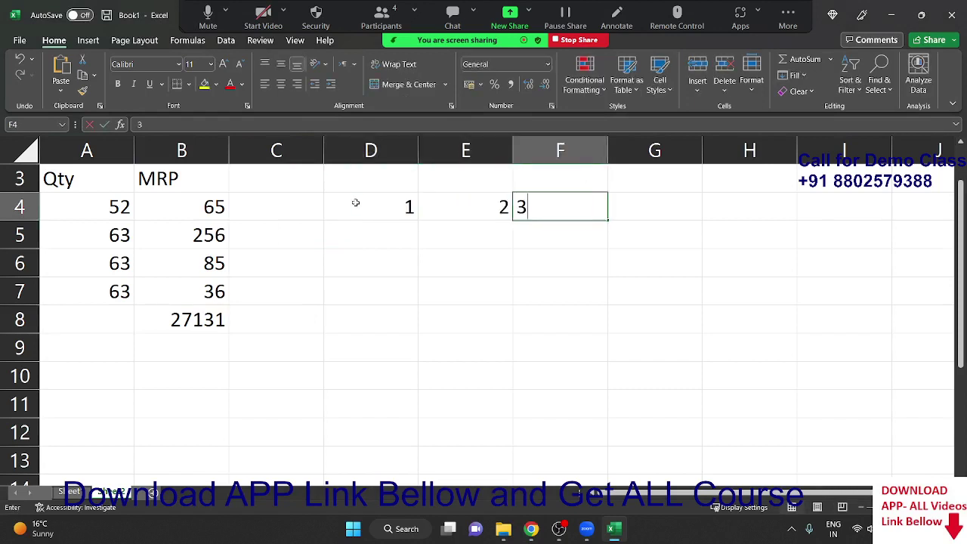
type("\t4\t5")
key("ctrl+Return")
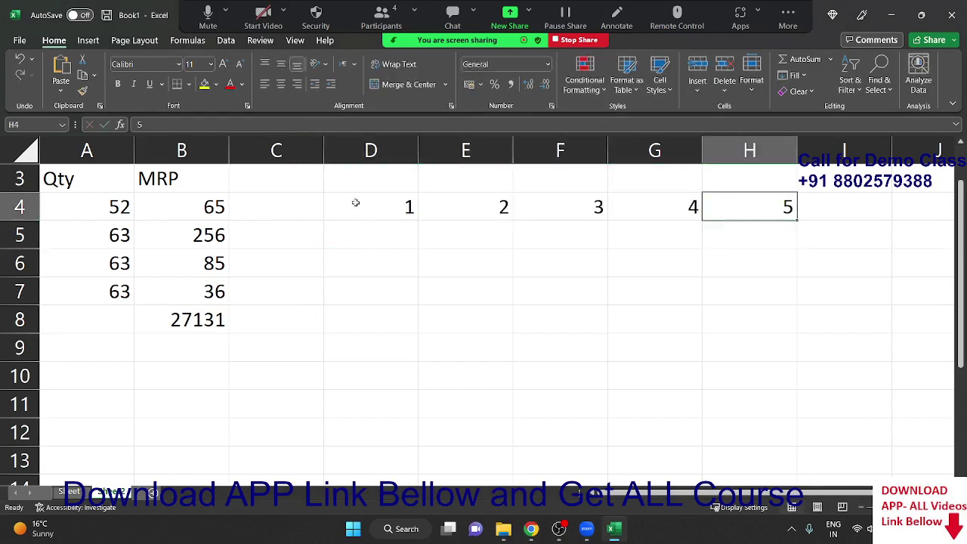
key("shift+Left")
key("shift+Left")
key("shift+Left")
key("shift+Left")
key("Delete")
key("Up")
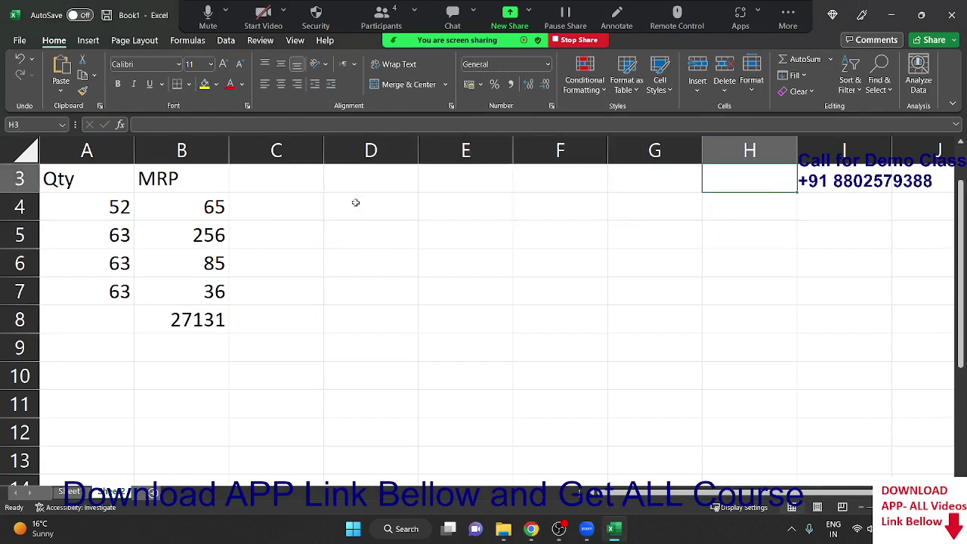
key("Down")
key("Left")
key("Left")
key("Left")
Enter ={1,2,3,4,5;6,7,8,9,10} in D4 to spill D4:H5, then return to the PDF
left_click(355, 203)
type("=")
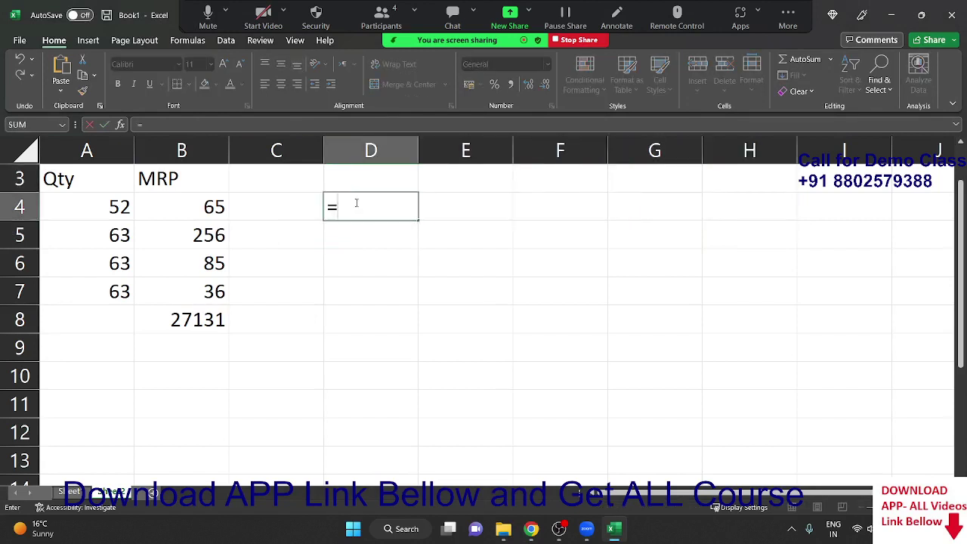
type("{1,")
type("2,3,4,")
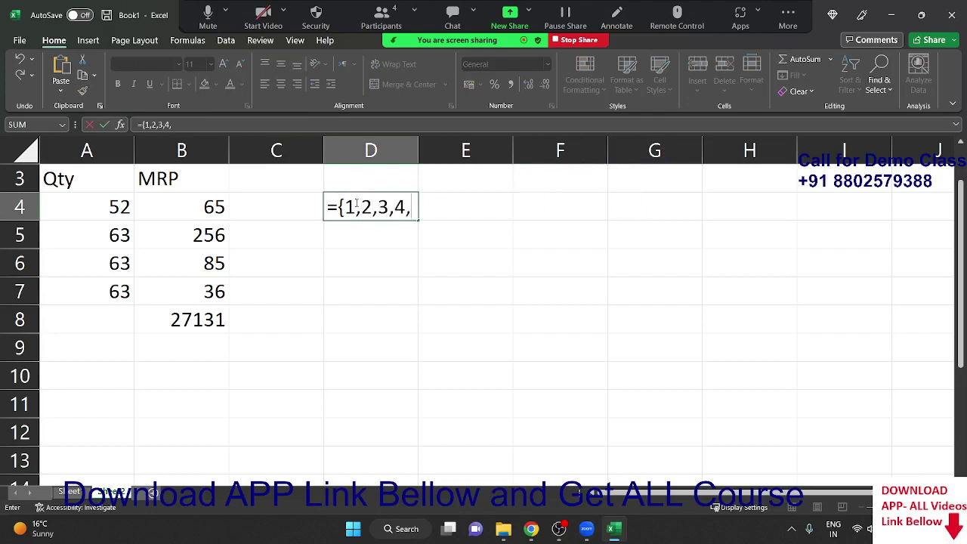
type("5;")
type("6")
type(",7,8,")
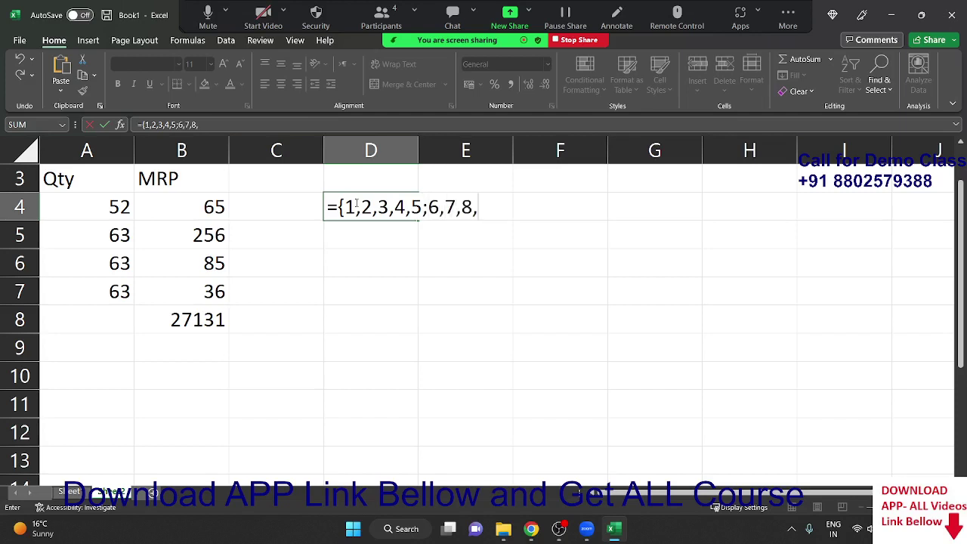
type("9,10")
type("}")
key("Return")
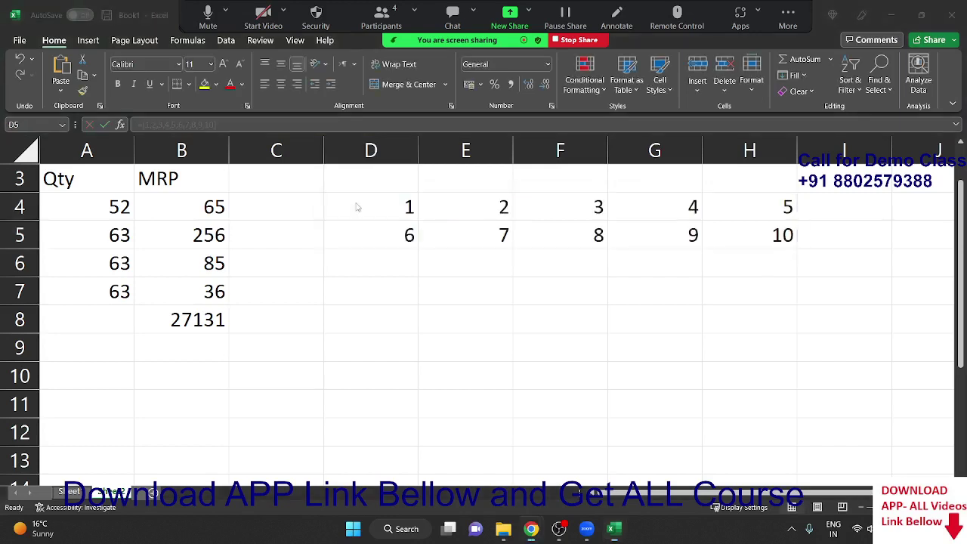
key("alt+Tab")
key("alt+Tab")
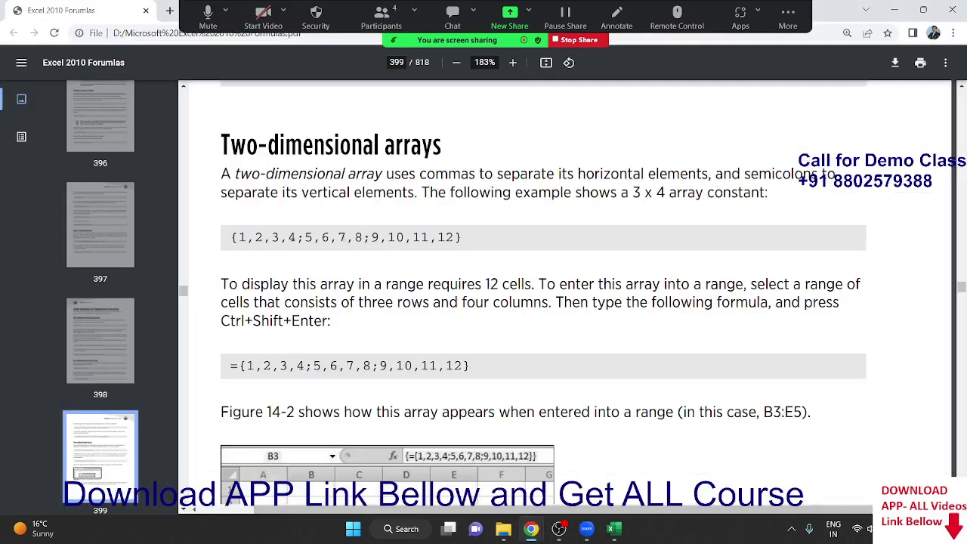
Scroll down the PDF and highlight the Sun-to-Sat array constant text
left_click_drag(370, 238, 272, 237)
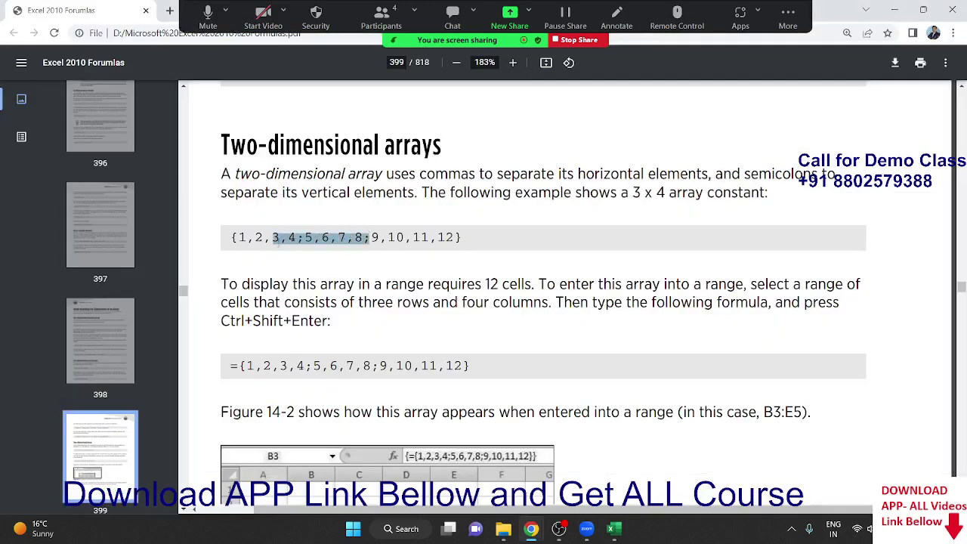
scroll(358, 344, "down", 2)
scroll(358, 344, "down", 1)
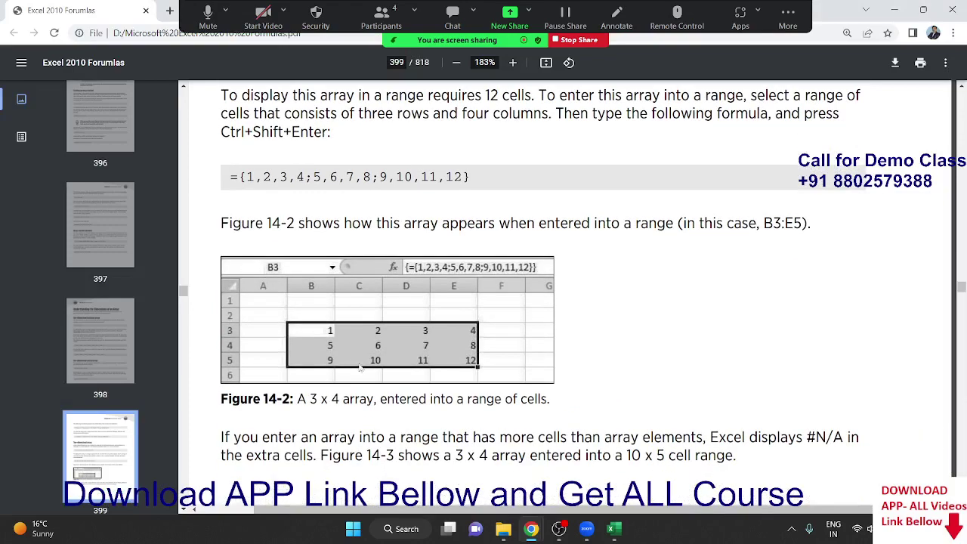
scroll(360, 367, "down", 3)
scroll(362, 374, "down", 3)
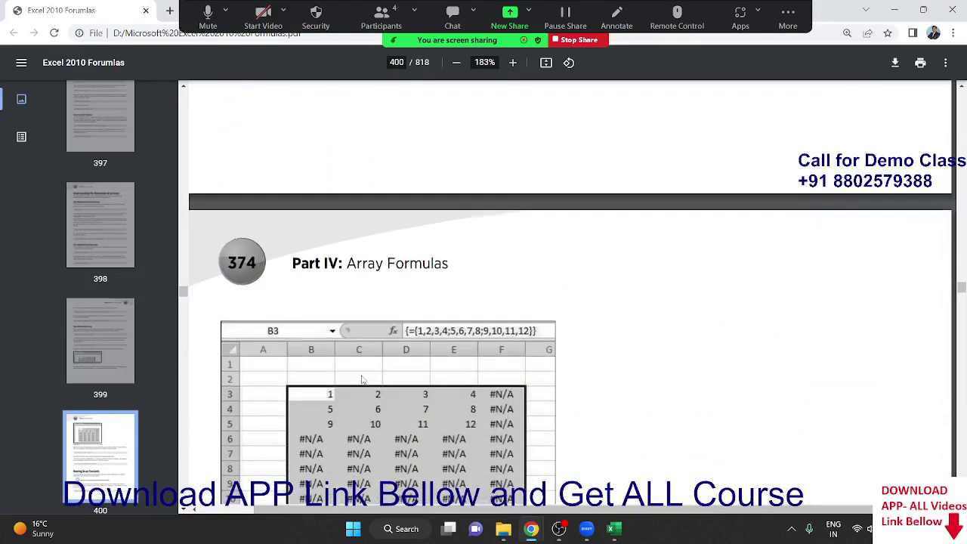
scroll(363, 377, "down", 2)
scroll(408, 333, "down", 2)
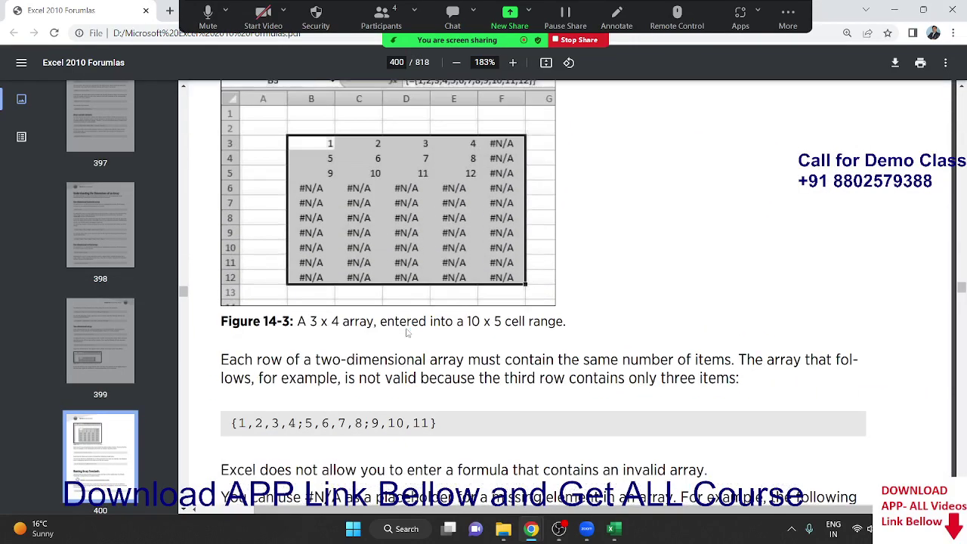
scroll(407, 328, "down", 2)
scroll(407, 329, "down", 2)
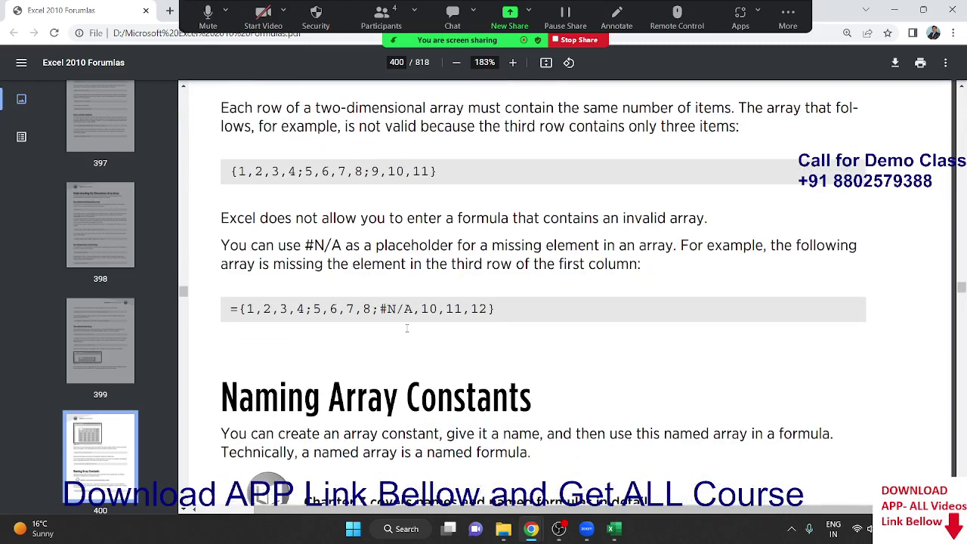
scroll(407, 330, "down", 2)
scroll(407, 328, "down", 2)
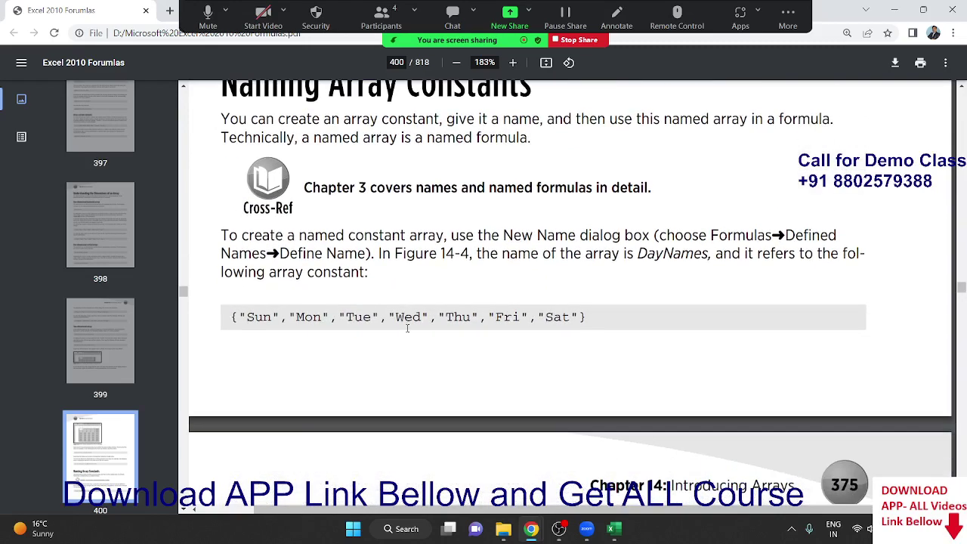
left_click_drag(584, 316, 236, 314)
Scroll through pages 410–411 to the SUM(SMALL()) example and Figure 14-14
scroll(339, 336, "down", 3)
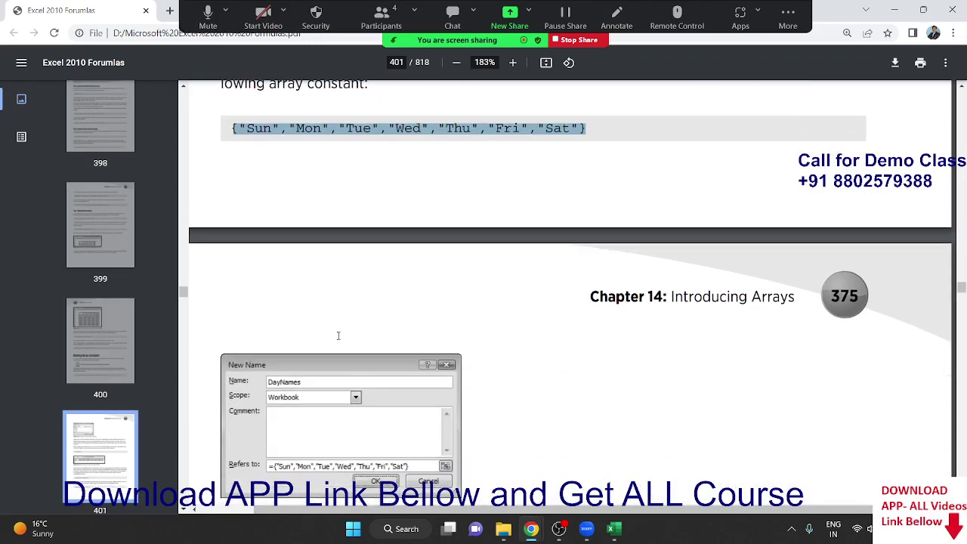
scroll(338, 335, "down", 1)
scroll(338, 335, "down", 3)
scroll(338, 336, "down", 3)
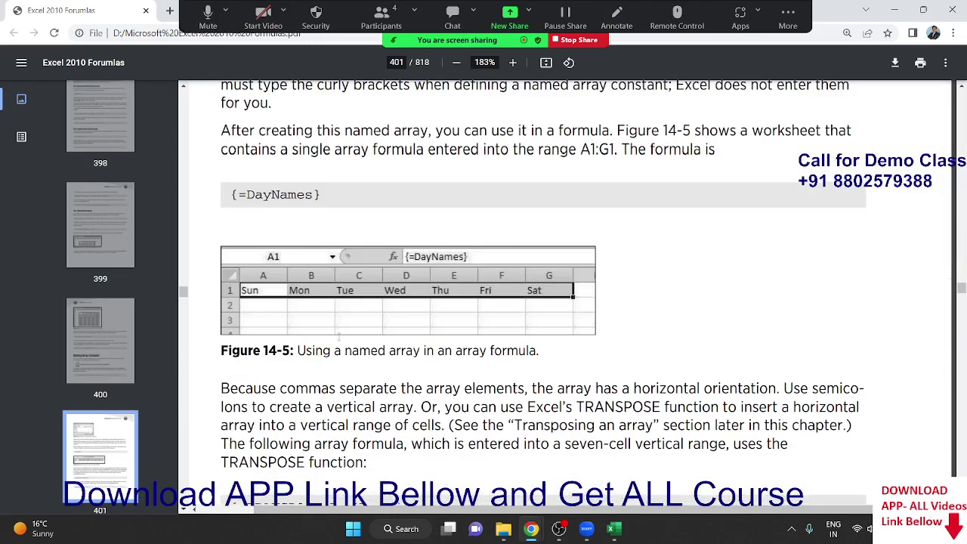
scroll(339, 336, "down", 5)
scroll(338, 336, "down", 5)
scroll(339, 336, "down", 7)
scroll(339, 337, "down", 6)
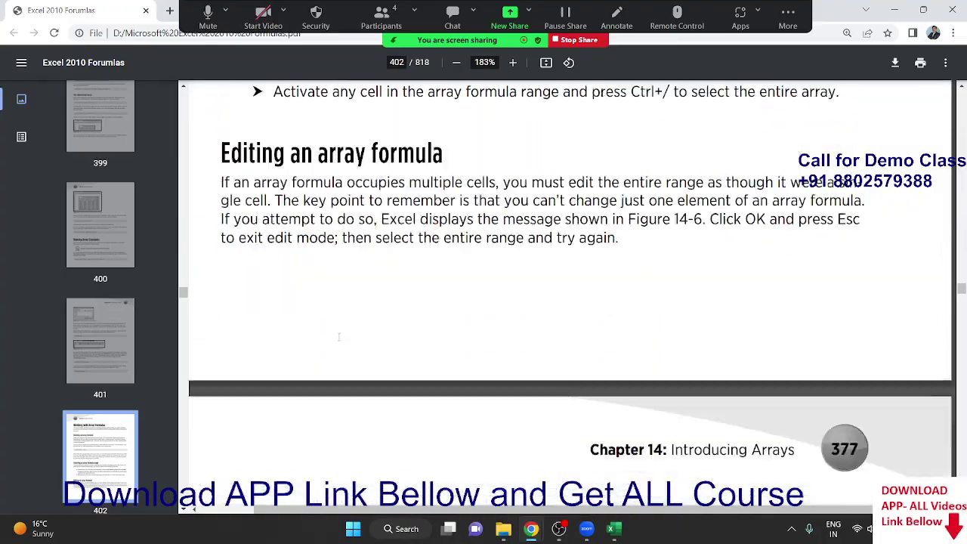
scroll(338, 337, "down", 4)
scroll(339, 337, "down", 4)
scroll(338, 337, "down", 4)
scroll(339, 338, "down", 5)
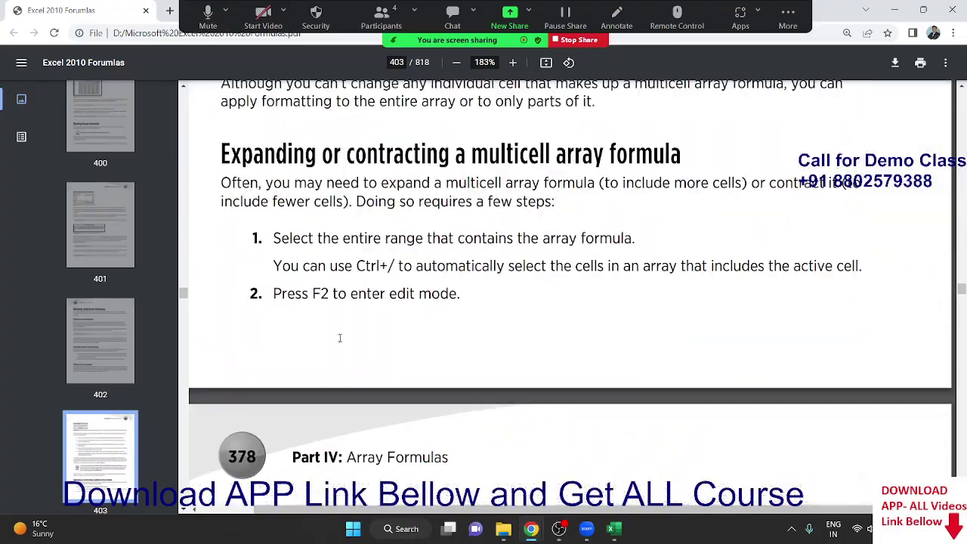
scroll(339, 338, "down", 4)
scroll(340, 339, "down", 5)
scroll(340, 341, "down", 3)
scroll(340, 344, "down", 5)
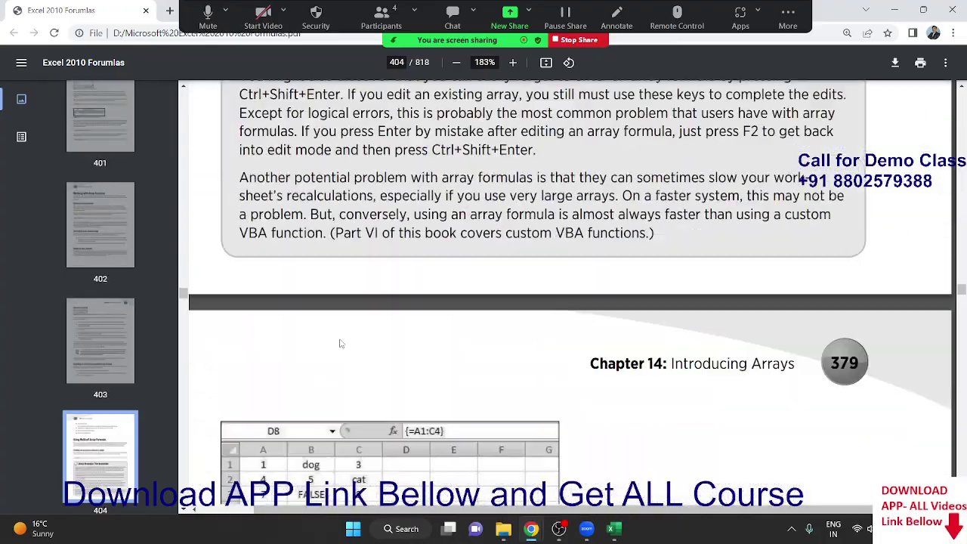
scroll(340, 345, "down", 4)
scroll(340, 344, "down", 2)
scroll(340, 344, "down", 4)
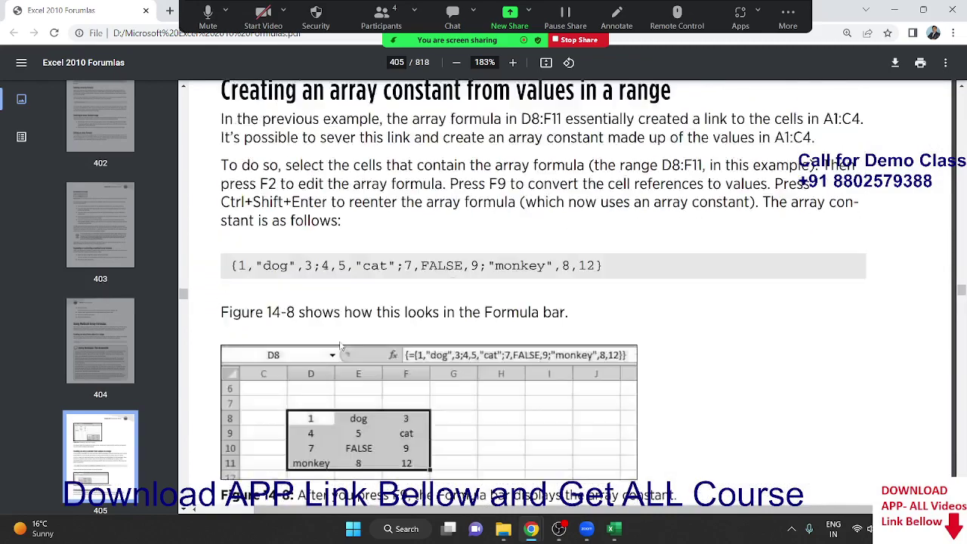
scroll(340, 343, "down", 5)
scroll(340, 344, "down", 5)
scroll(340, 344, "down", 1)
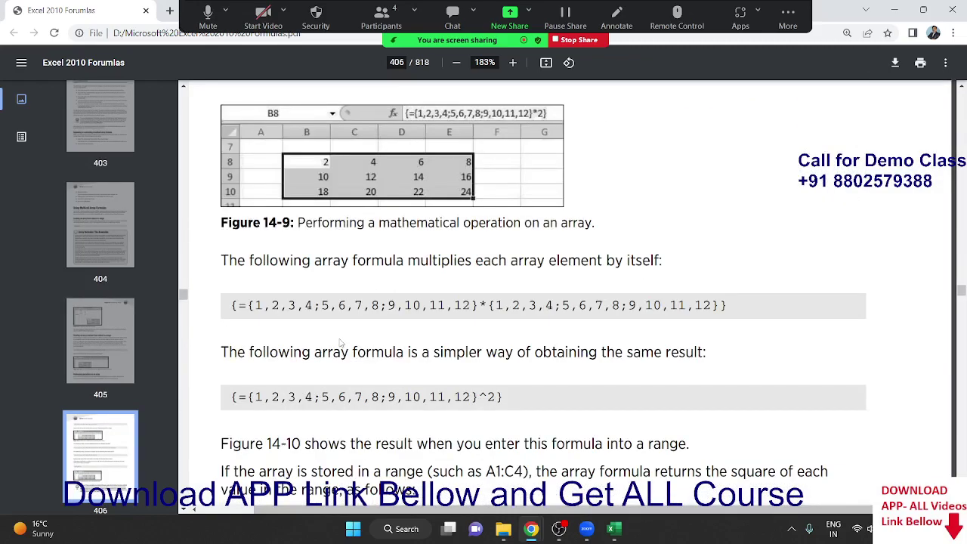
scroll(340, 335, "down", 3)
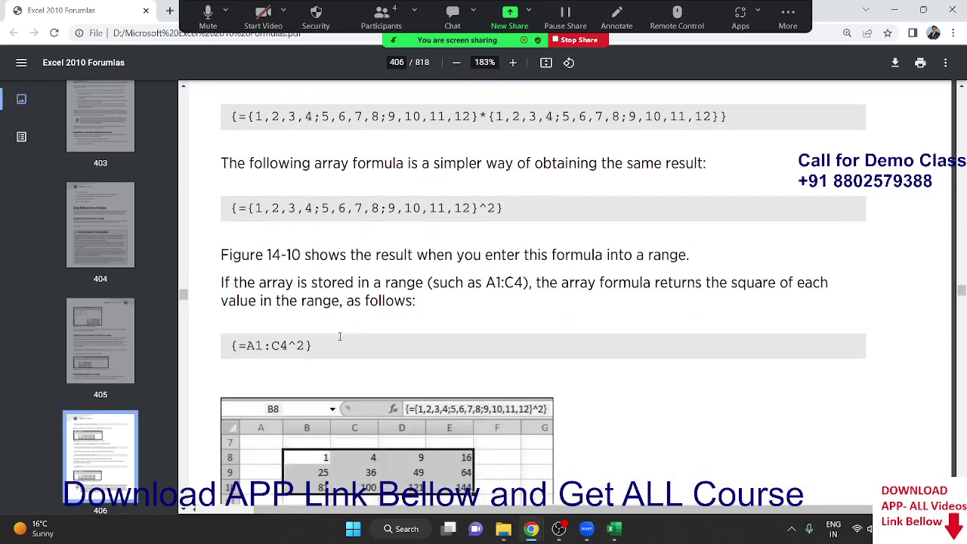
scroll(339, 336, "up", 2)
scroll(340, 335, "down", 2)
scroll(347, 353, "down", 4)
scroll(350, 355, "down", 4)
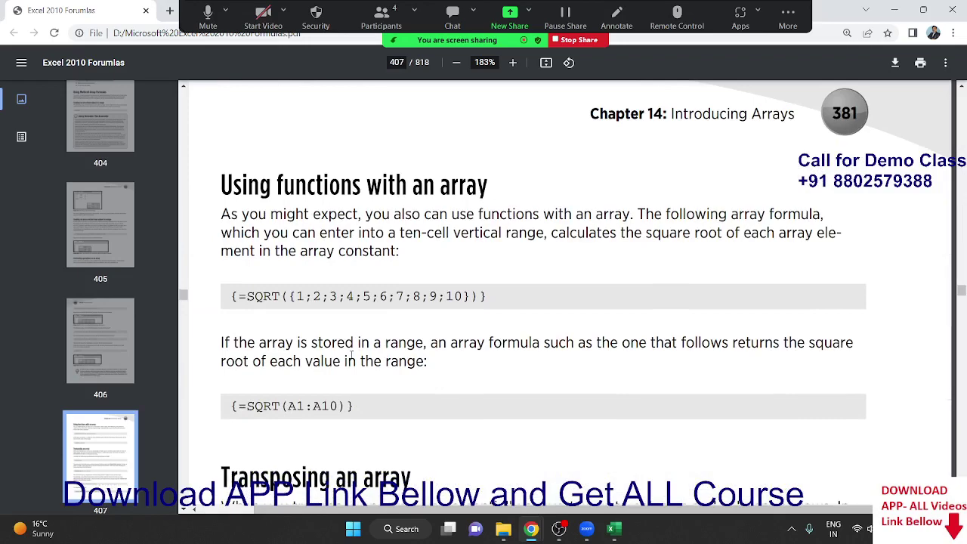
scroll(352, 355, "down", 3)
scroll(351, 356, "down", 2)
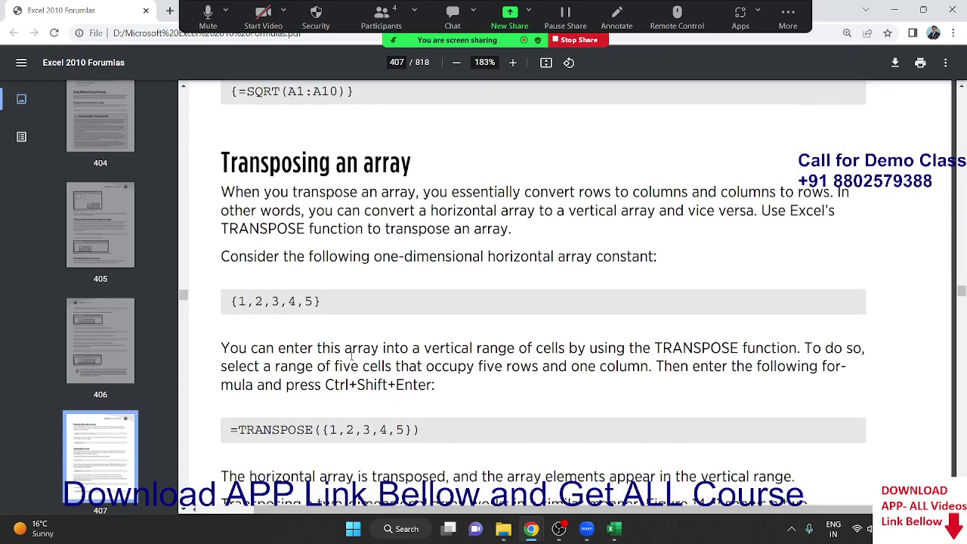
scroll(352, 355, "down", 2)
scroll(352, 355, "down", 4)
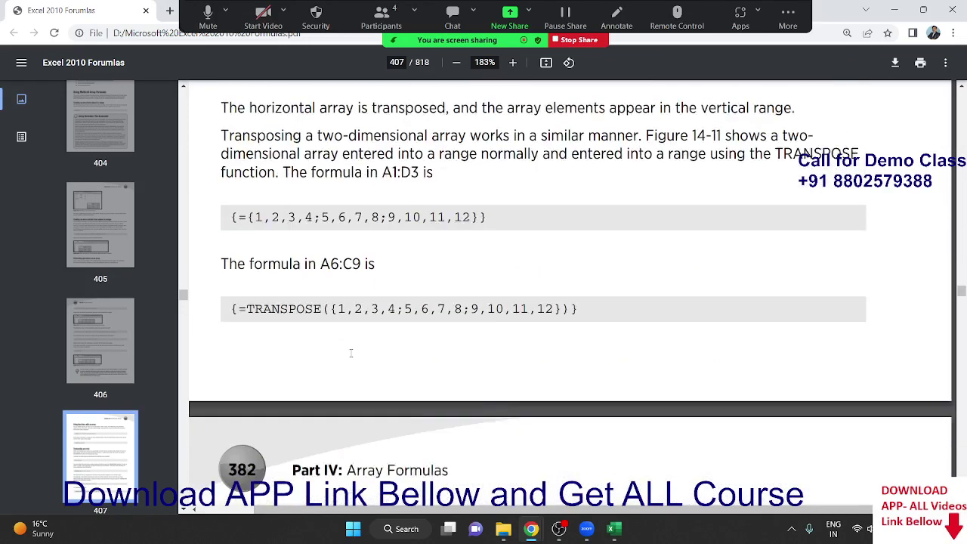
scroll(351, 355, "down", 3)
scroll(352, 355, "down", 5)
scroll(351, 353, "down", 2)
scroll(351, 353, "down", 2)
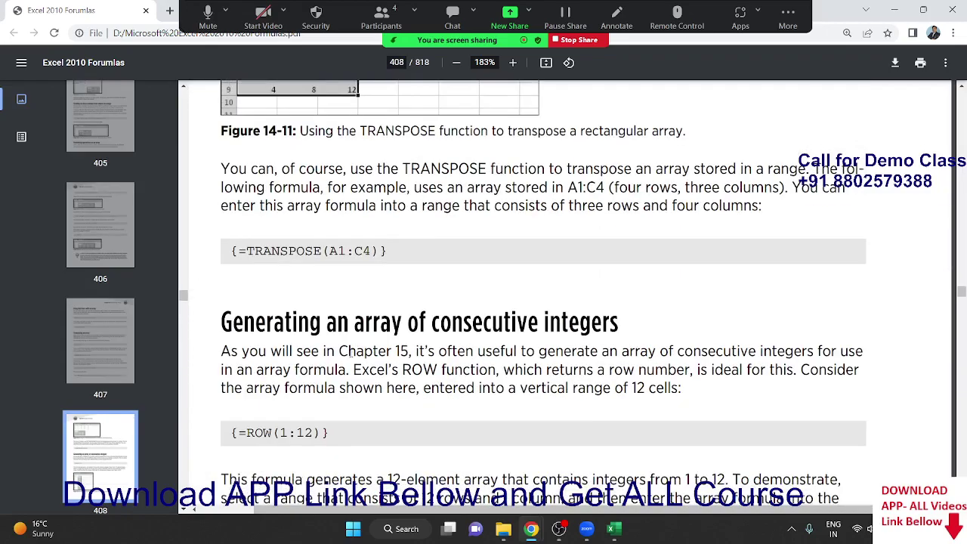
scroll(351, 353, "down", 3)
scroll(350, 353, "down", 6)
scroll(351, 352, "up", 3)
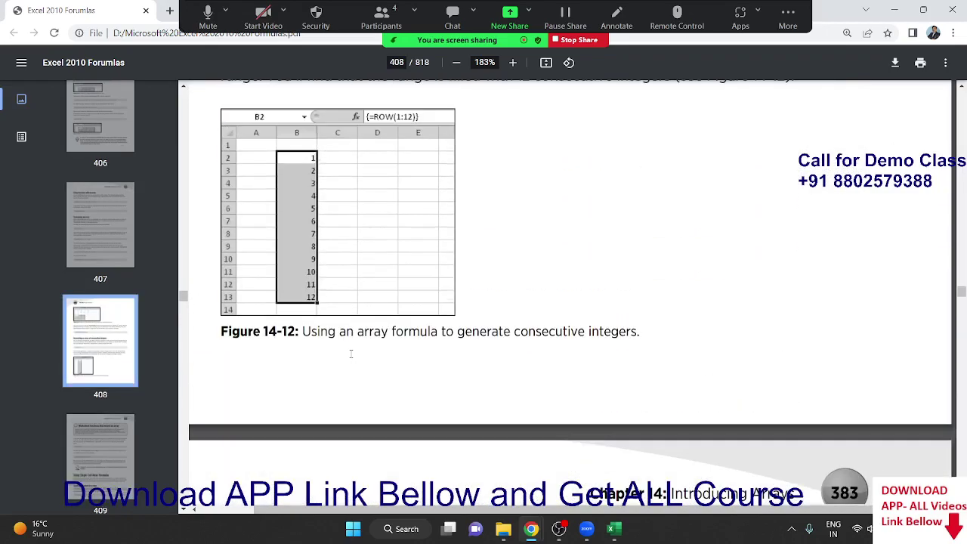
scroll(350, 353, "down", 6)
scroll(350, 353, "down", 4)
scroll(350, 355, "down", 5)
scroll(350, 359, "down", 6)
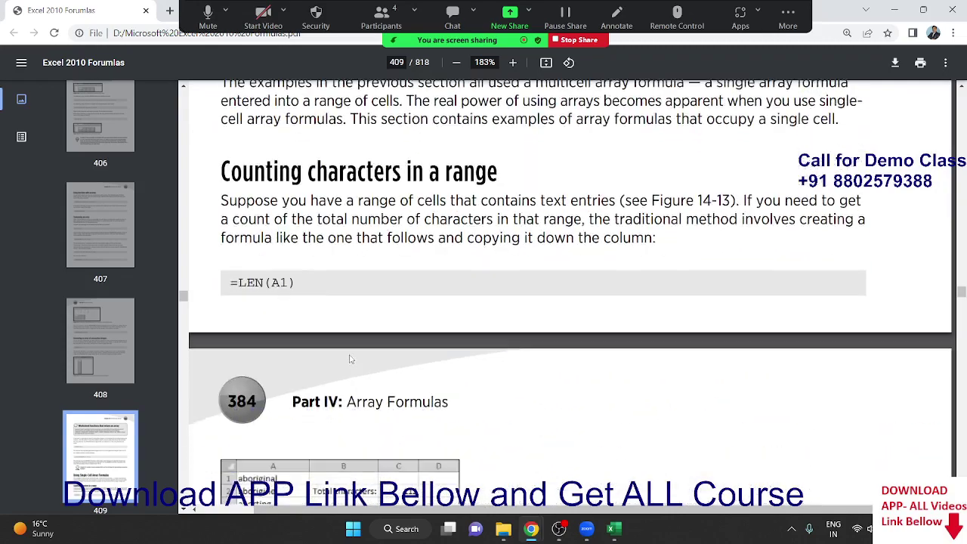
scroll(349, 359, "down", 6)
scroll(350, 359, "down", 2)
scroll(349, 359, "up", 2)
scroll(350, 359, "down", 6)
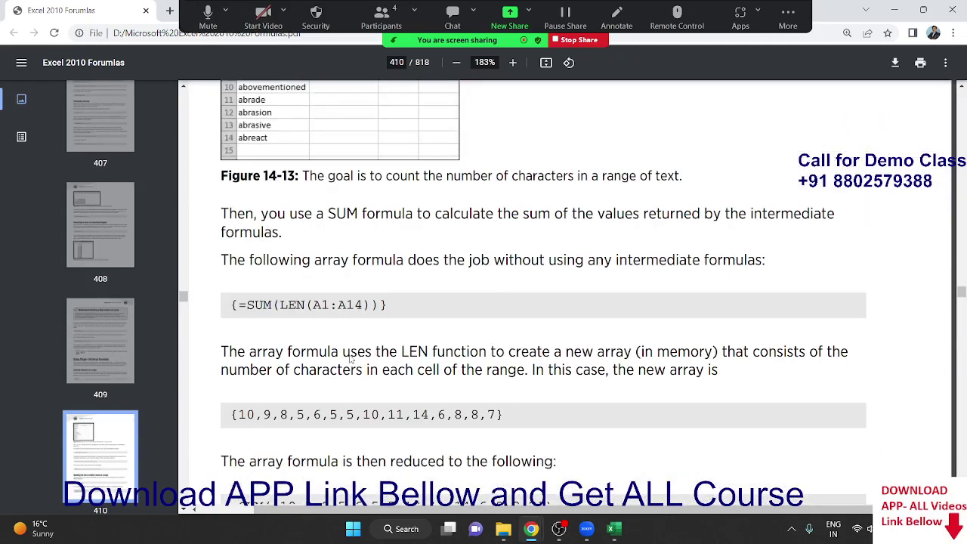
scroll(350, 359, "down", 2)
scroll(350, 359, "down", 4)
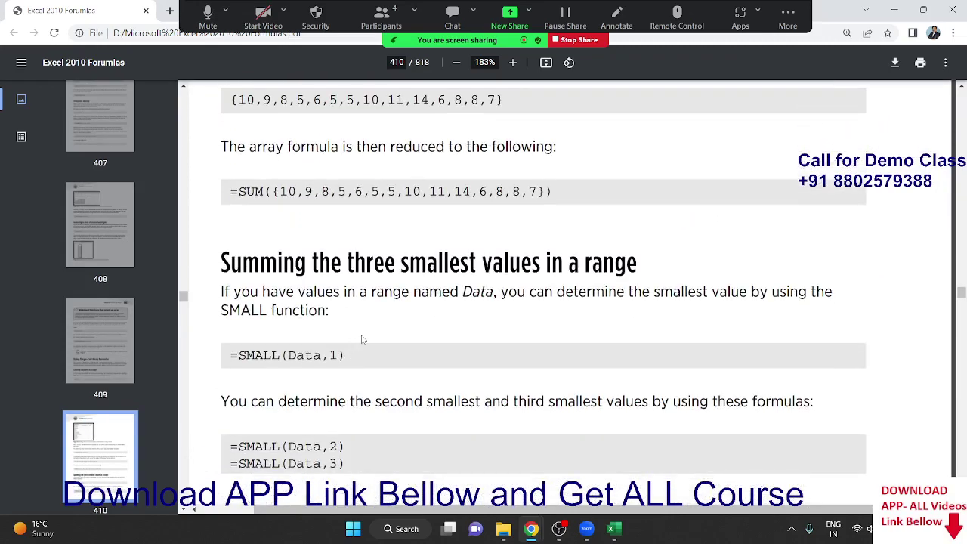
scroll(362, 339, "down", 4)
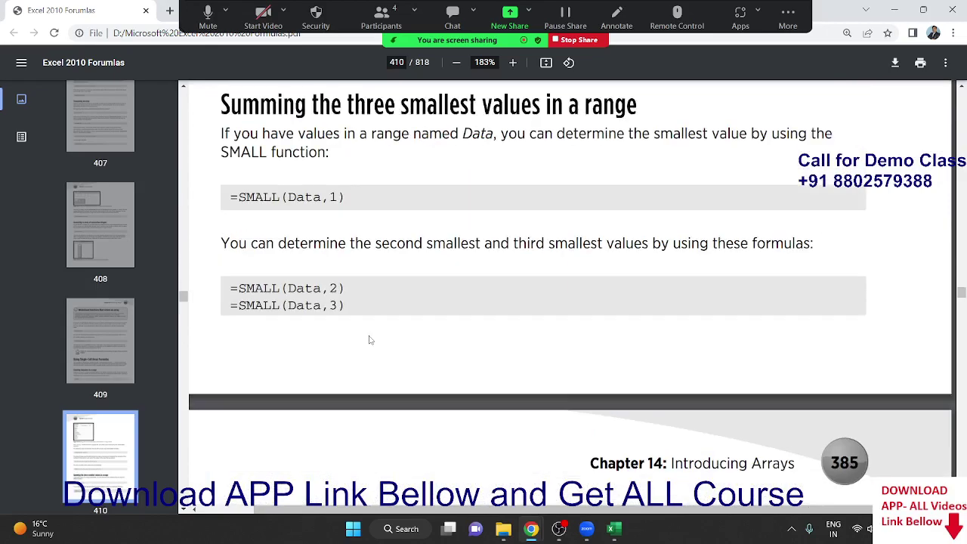
scroll(370, 339, "down", 1)
scroll(372, 338, "down", 1)
scroll(372, 333, "down", 3)
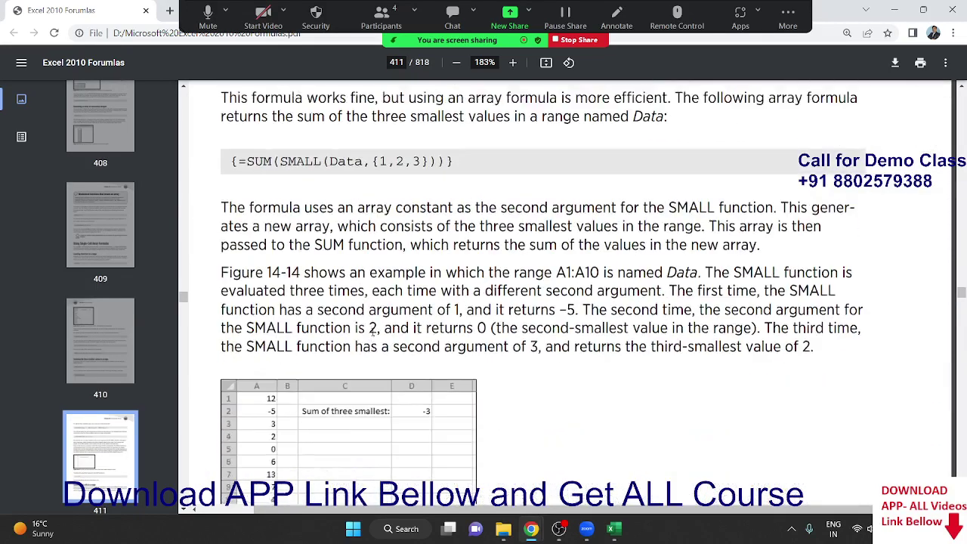
scroll(372, 333, "down", 1)
scroll(372, 332, "down", 3)
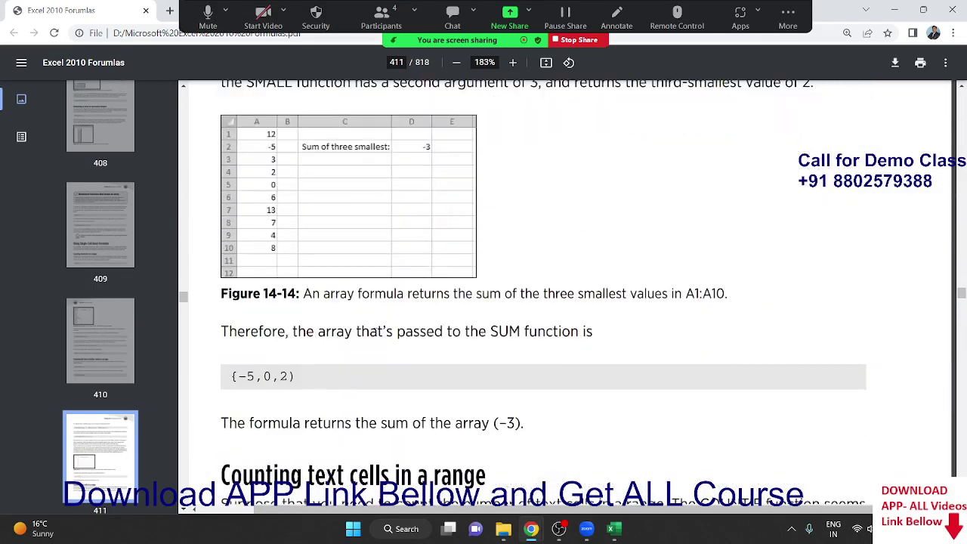
scroll(375, 334, "up", 3)
scroll(375, 334, "up", 1)
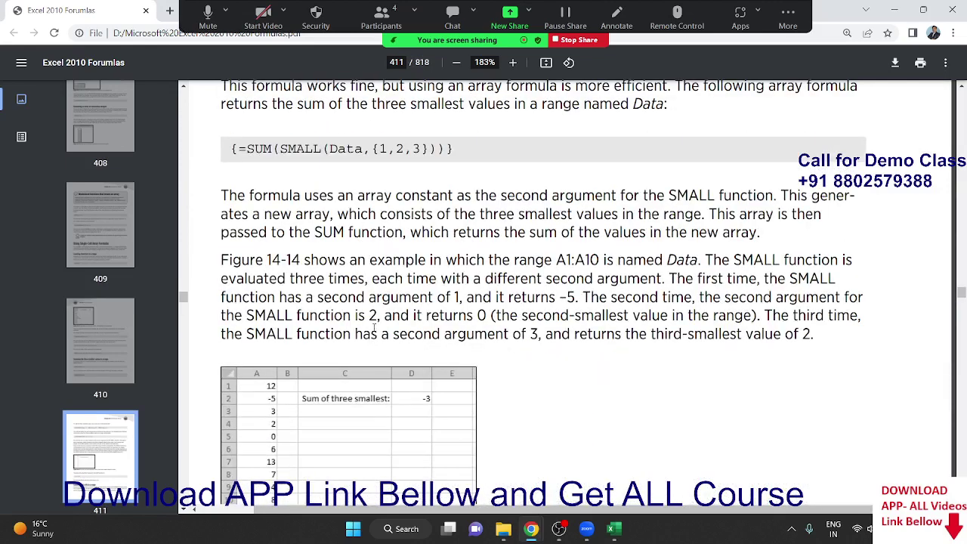
scroll(374, 326, "down", 1)
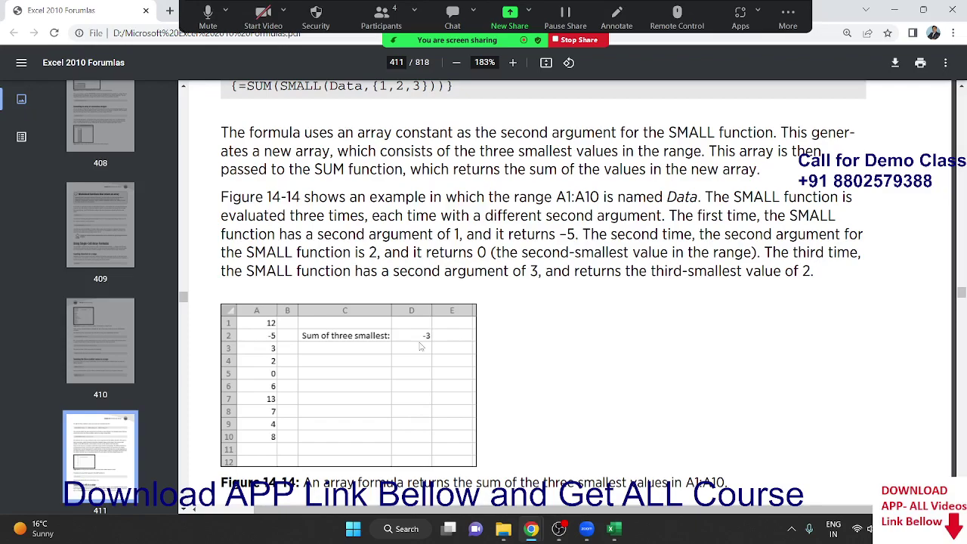
scroll(421, 346, "down", 3)
scroll(389, 408, "down", 2)
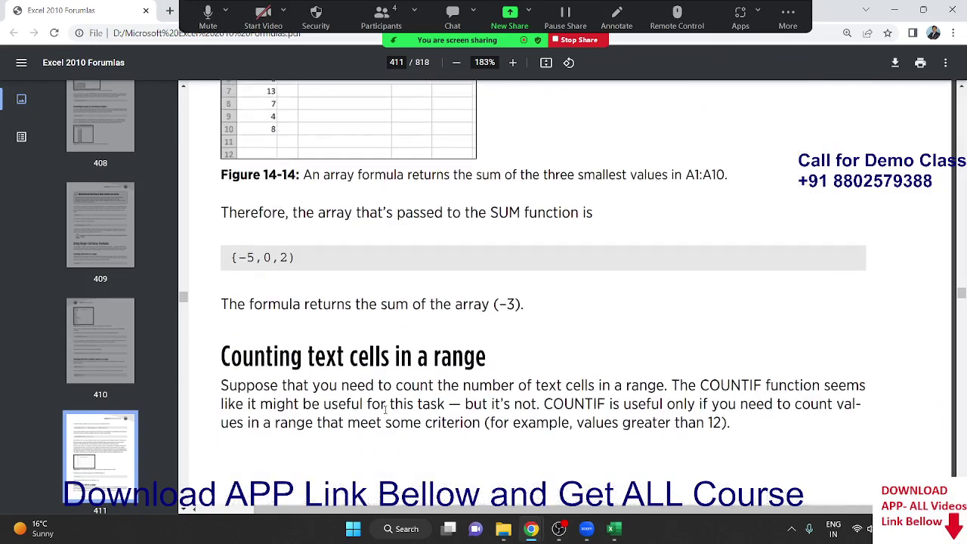
scroll(387, 408, "down", 2)
scroll(387, 408, "up", 8)
scroll(463, 343, "up", 4)
Highlight the {=SUM(SMALL(Data,{1,2,3}))} formula, its SMALL(Data,1) call, then the {1,2,3} constant
left_click_drag(463, 342, 207, 337)
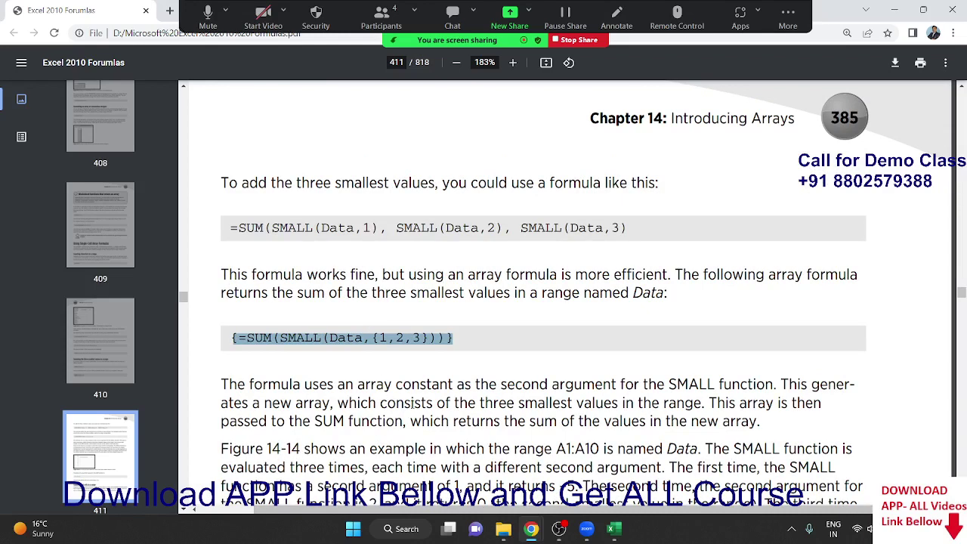
left_click(286, 221)
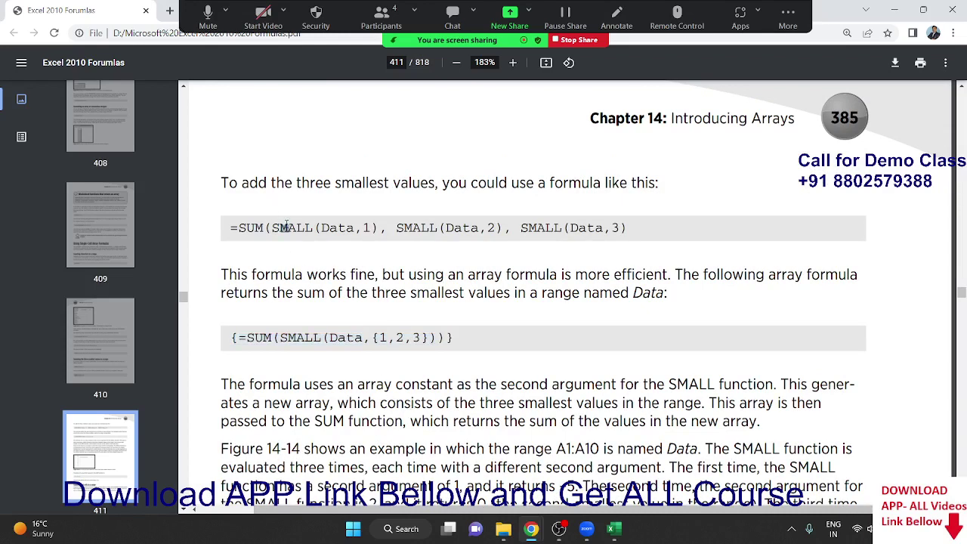
left_click_drag(272, 228, 594, 229)
left_click_drag(281, 338, 420, 338)
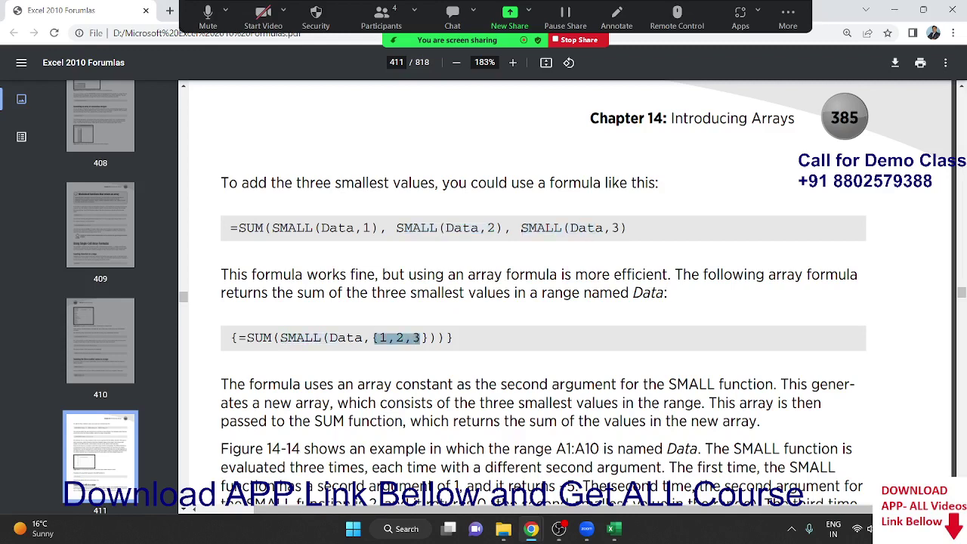
scroll(420, 338, "down", 5)
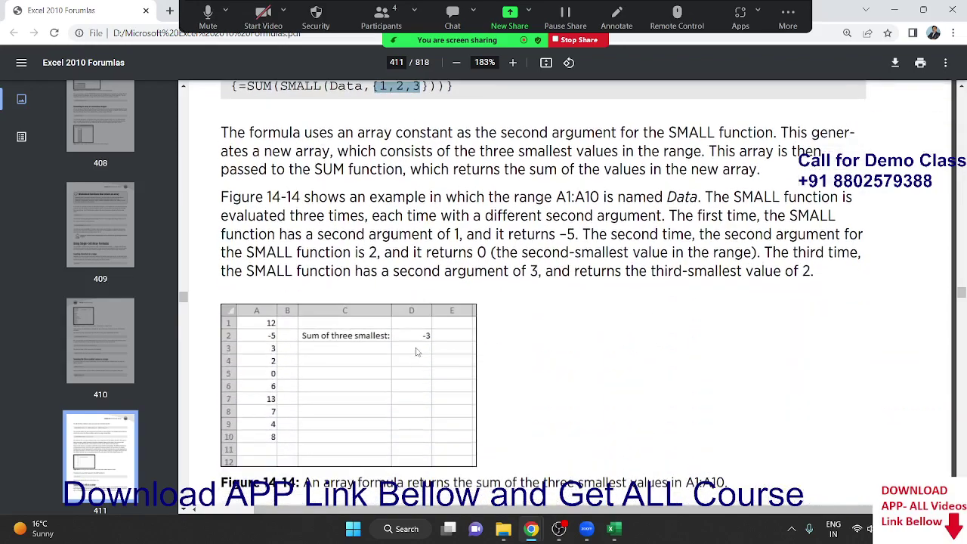
Scroll to page 412's Counting text cells section showing Figure 14-15
scroll(415, 346, "down", 3)
scroll(416, 346, "down", 4)
scroll(416, 347, "down", 2)
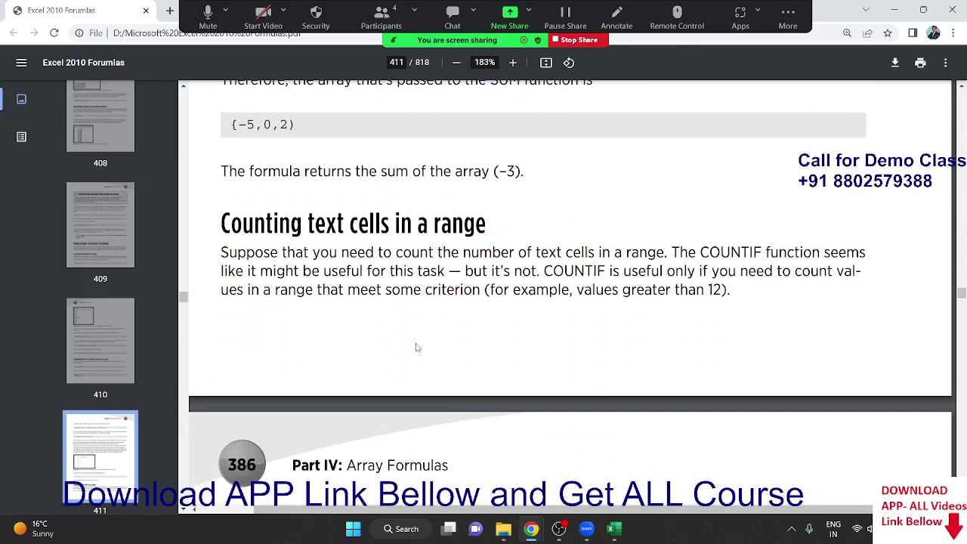
scroll(415, 347, "down", 4)
scroll(416, 347, "down", 4)
scroll(415, 347, "down", 2)
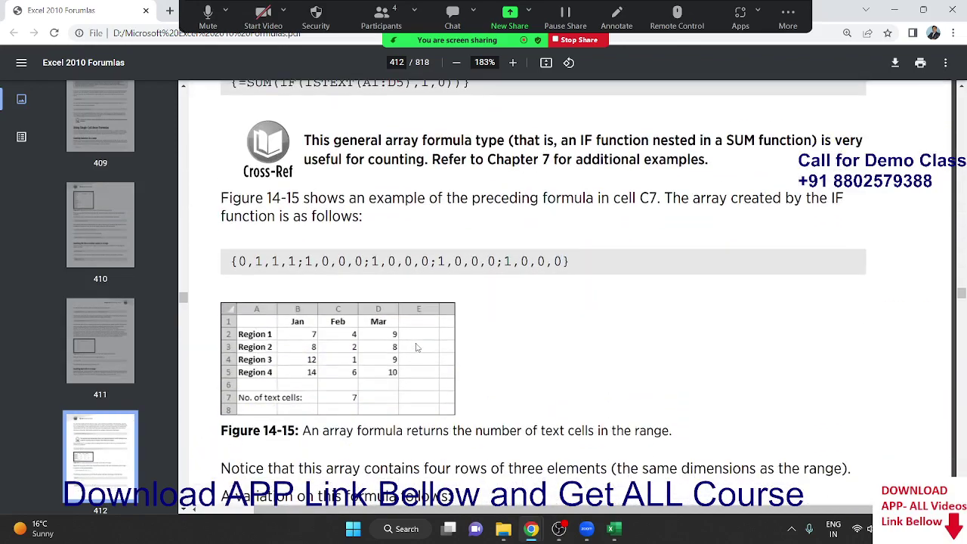
scroll(416, 347, "down", 1)
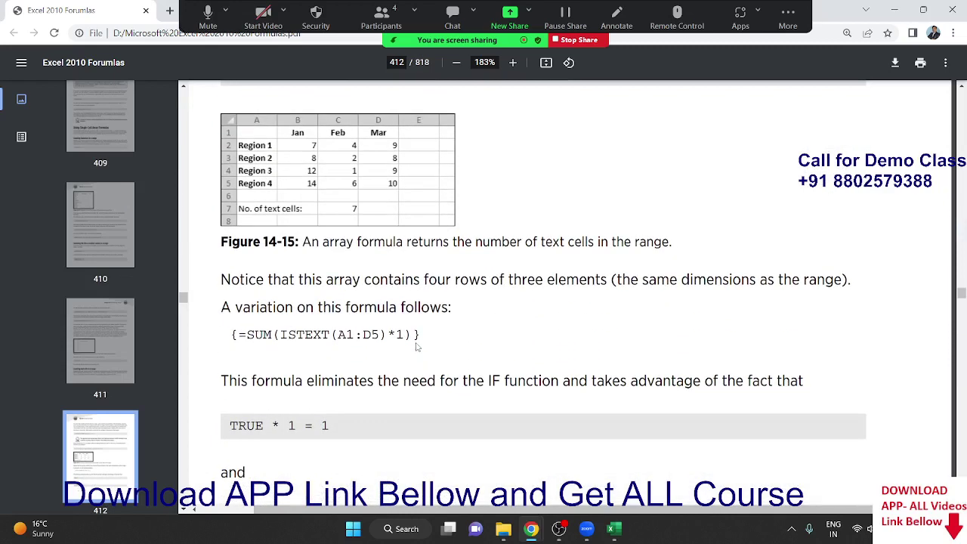
scroll(415, 347, "up", 1)
scroll(415, 347, "up", 1)
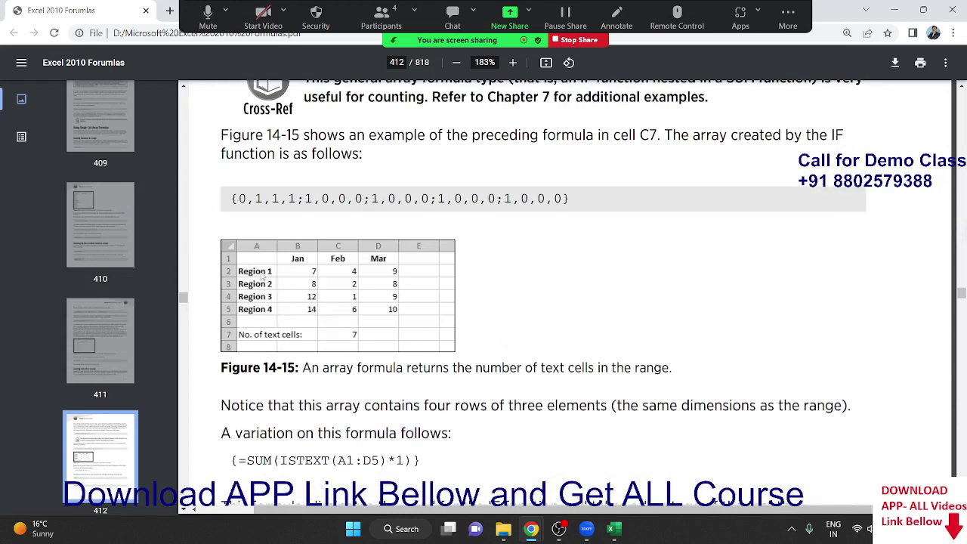
Highlight the {=SUM(ISTEXT(A1:D5)*1)} formula, then only its (A1:D5)*1 part
left_click_drag(256, 461, 421, 459)
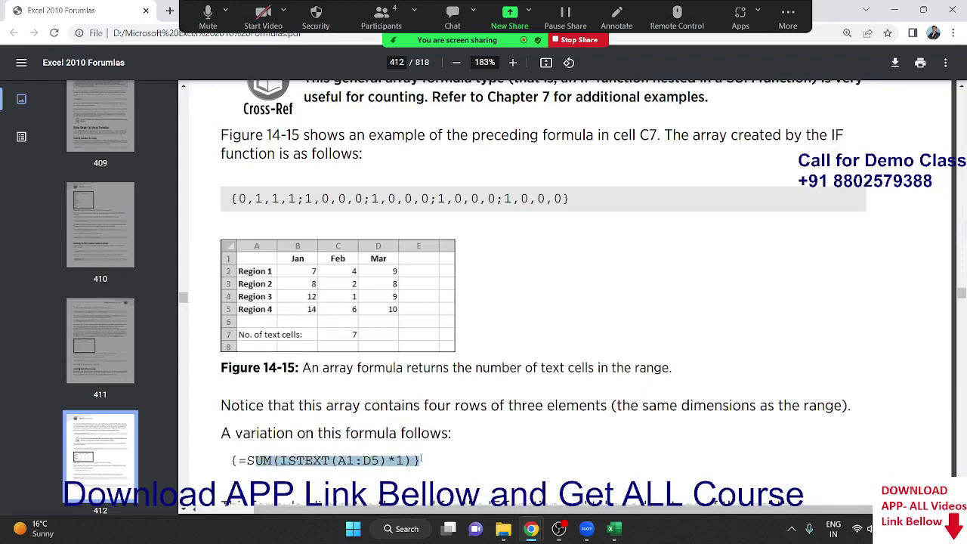
left_click(304, 291)
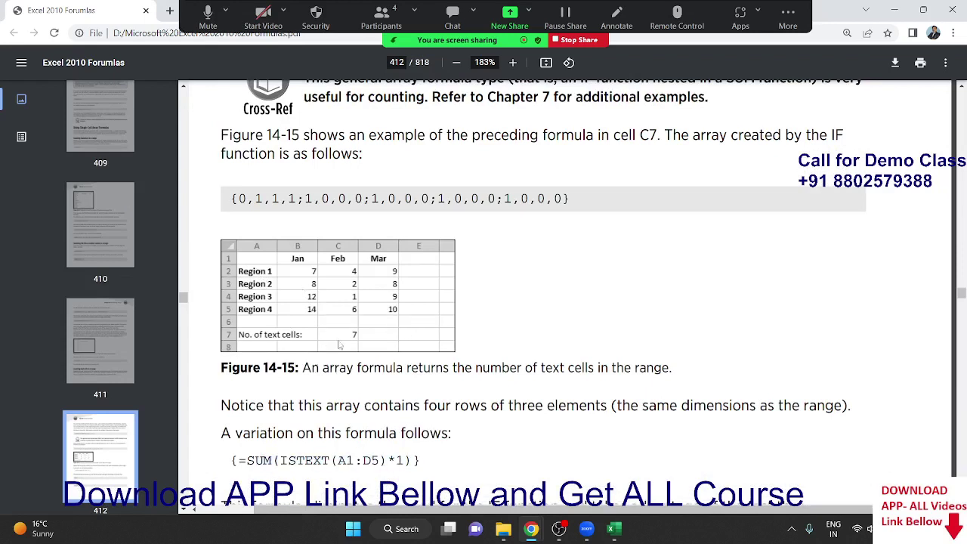
left_click_drag(323, 461, 405, 461)
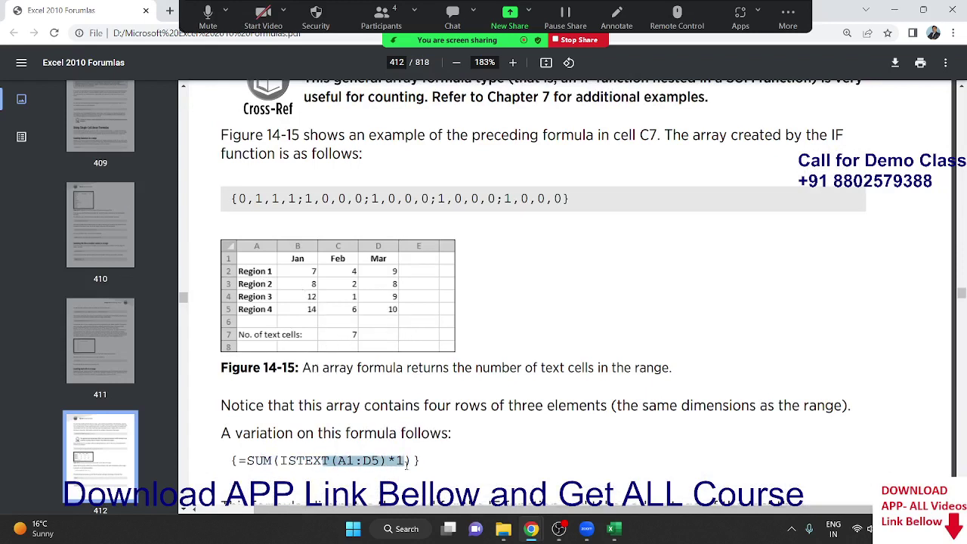
Scroll past pages 413–414 to page 415's =VLOOKUP(B1,D1:E10,2,FALSE) array-in-lieu-of-range example
scroll(408, 466, "down", 1)
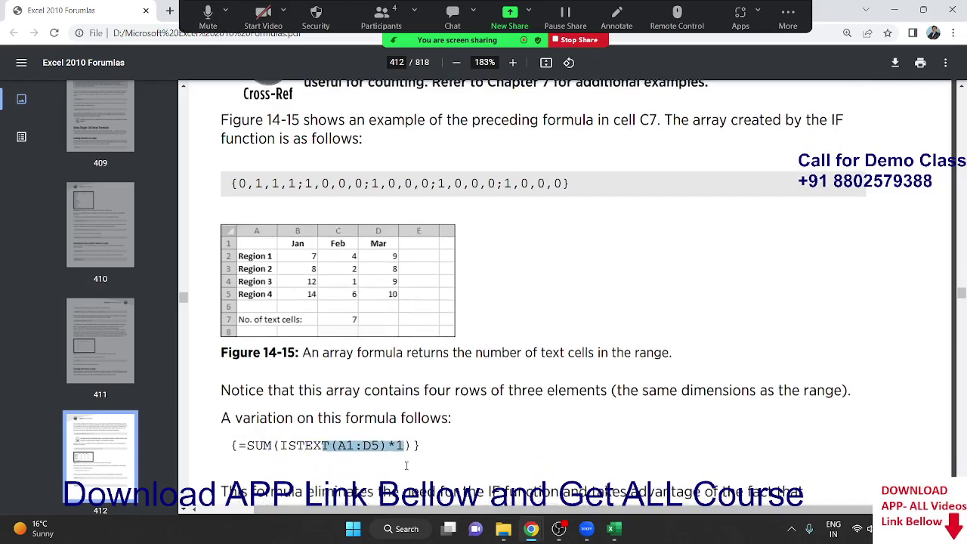
scroll(408, 465, "down", 1)
scroll(406, 463, "down", 1)
scroll(406, 462, "down", 2)
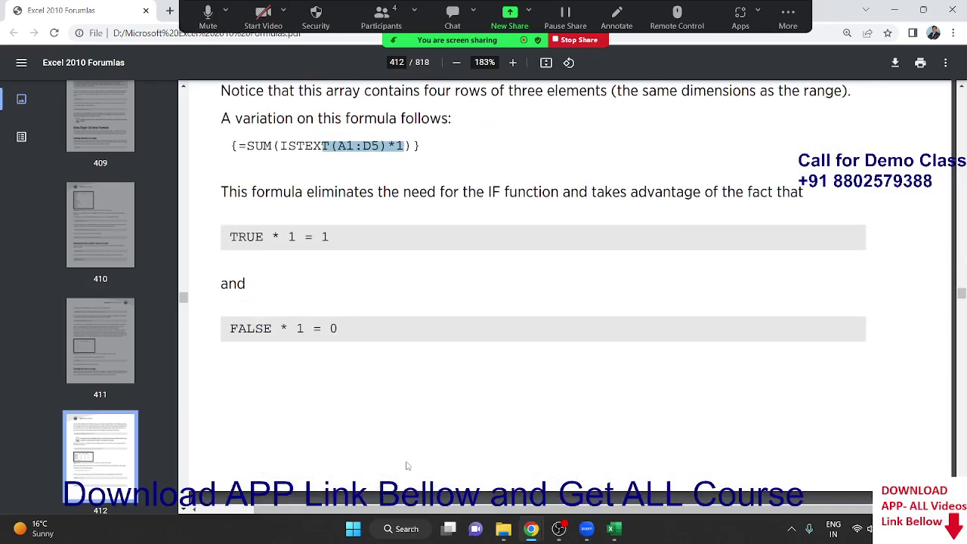
scroll(406, 462, "down", 2)
scroll(406, 464, "down", 3)
scroll(407, 465, "down", 3)
scroll(406, 465, "down", 3)
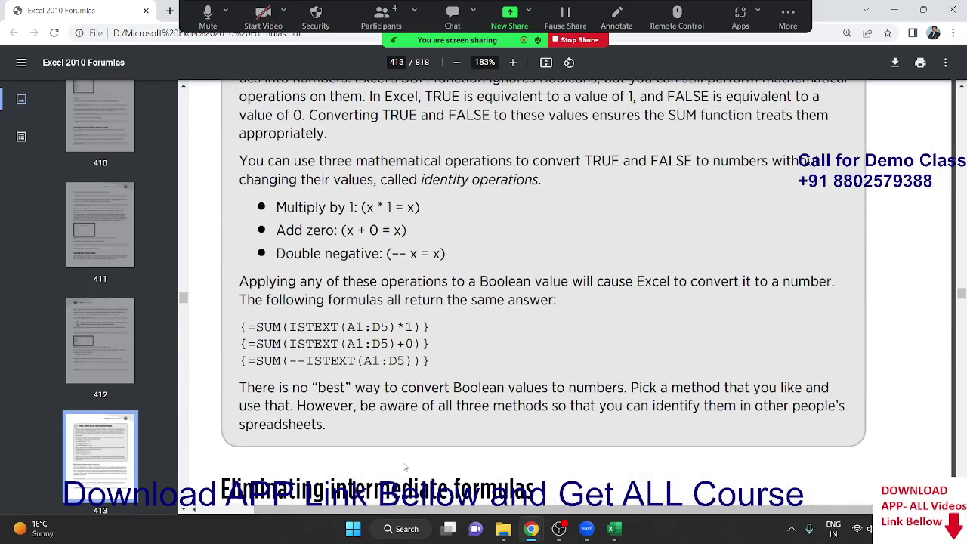
scroll(406, 466, "down", 6)
scroll(406, 465, "down", 5)
scroll(405, 466, "down", 5)
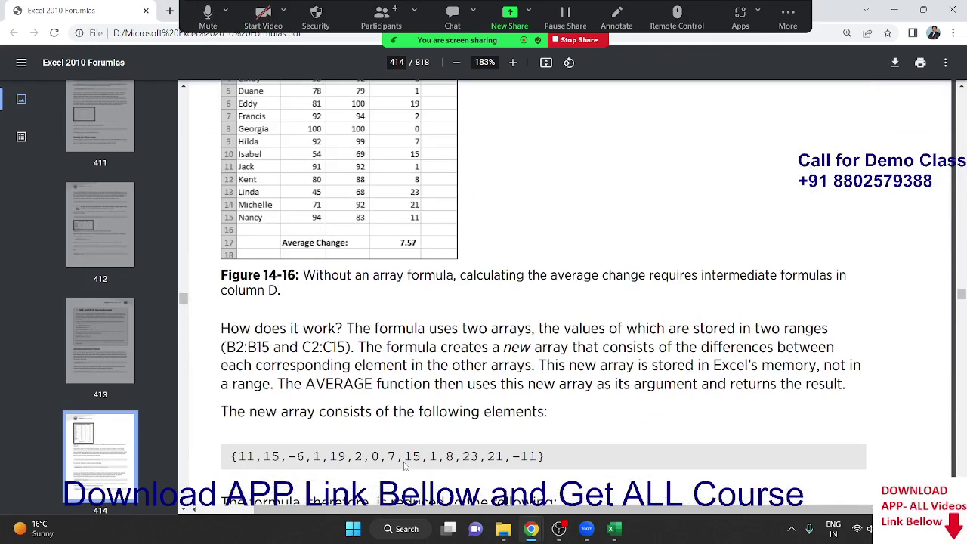
scroll(406, 466, "down", 4)
scroll(406, 467, "down", 5)
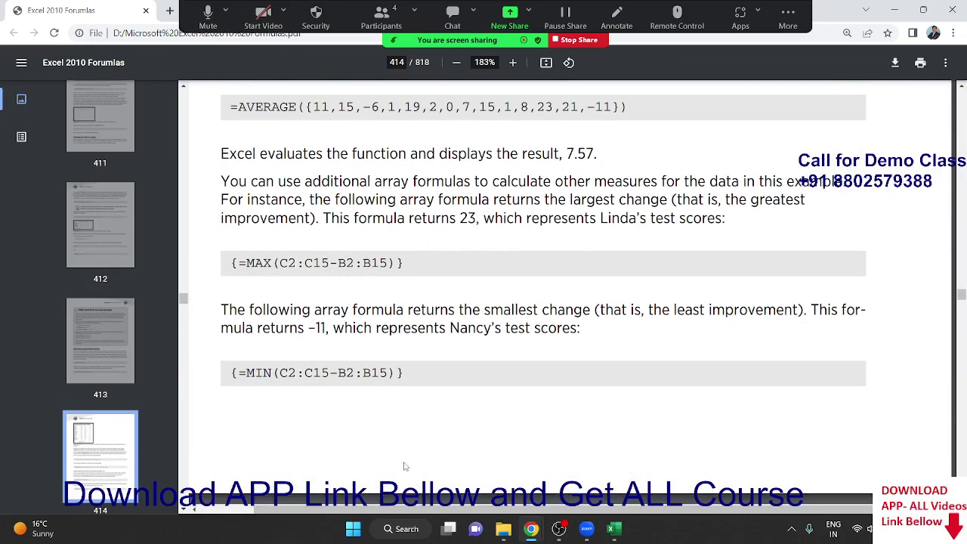
scroll(404, 466, "down", 3)
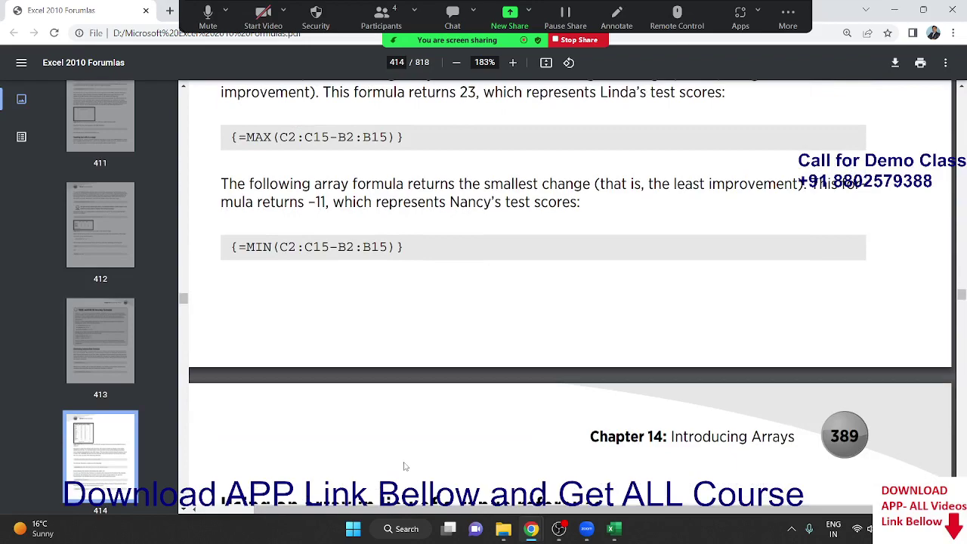
scroll(404, 466, "down", 2)
scroll(404, 466, "down", 4)
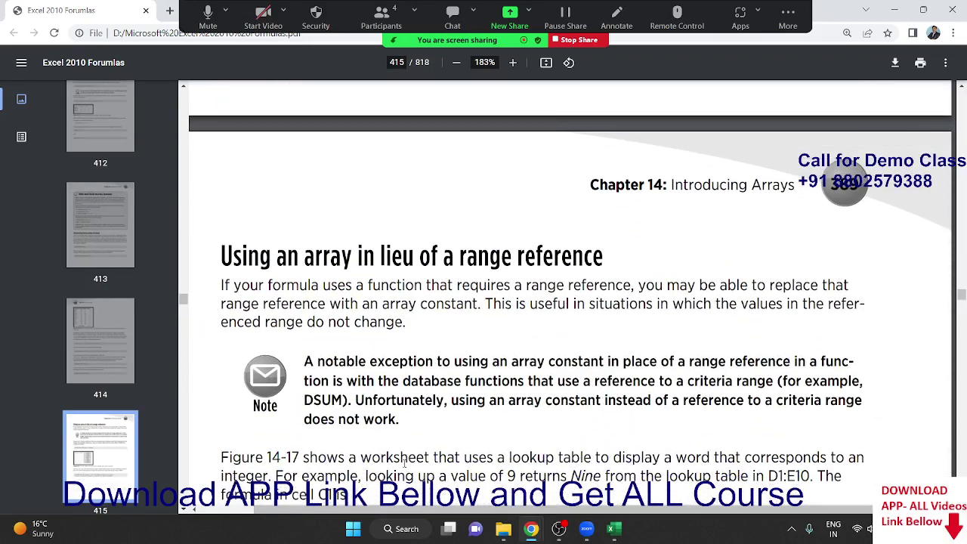
scroll(405, 465, "down", 5)
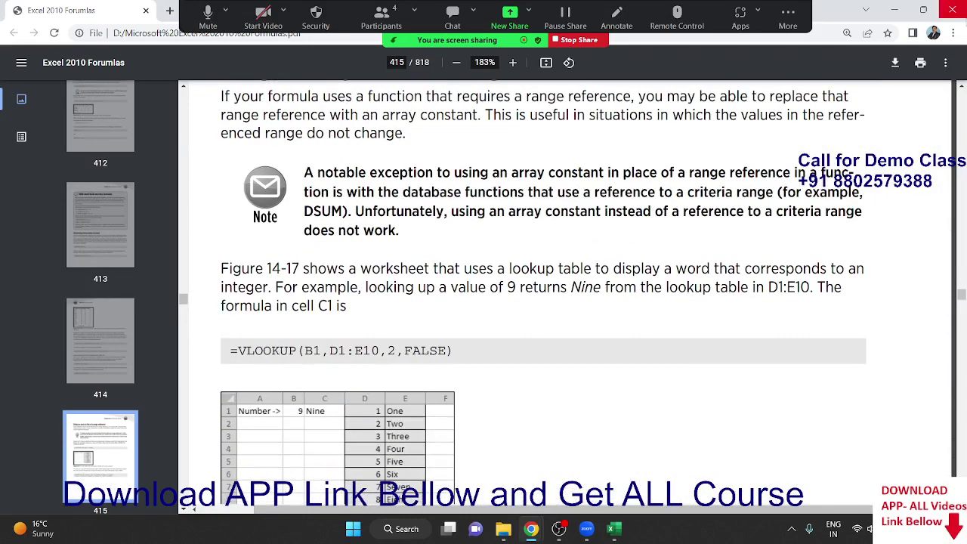